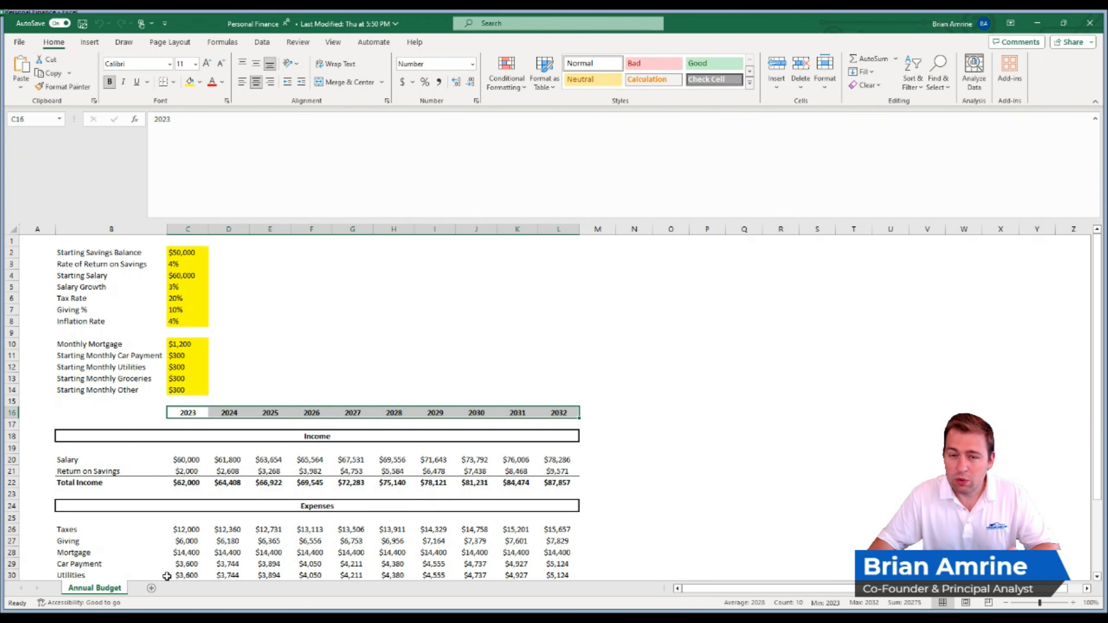
- Add a new worksheet named Monthly Budget and hide its gridlines
left_click(150, 589)
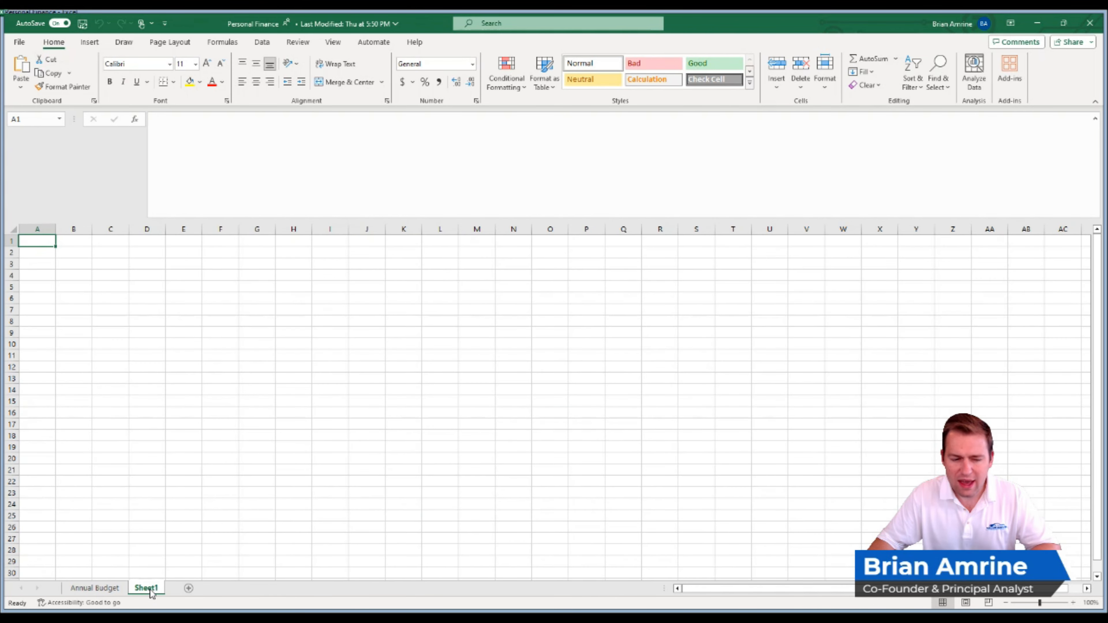
right_click(150, 589)
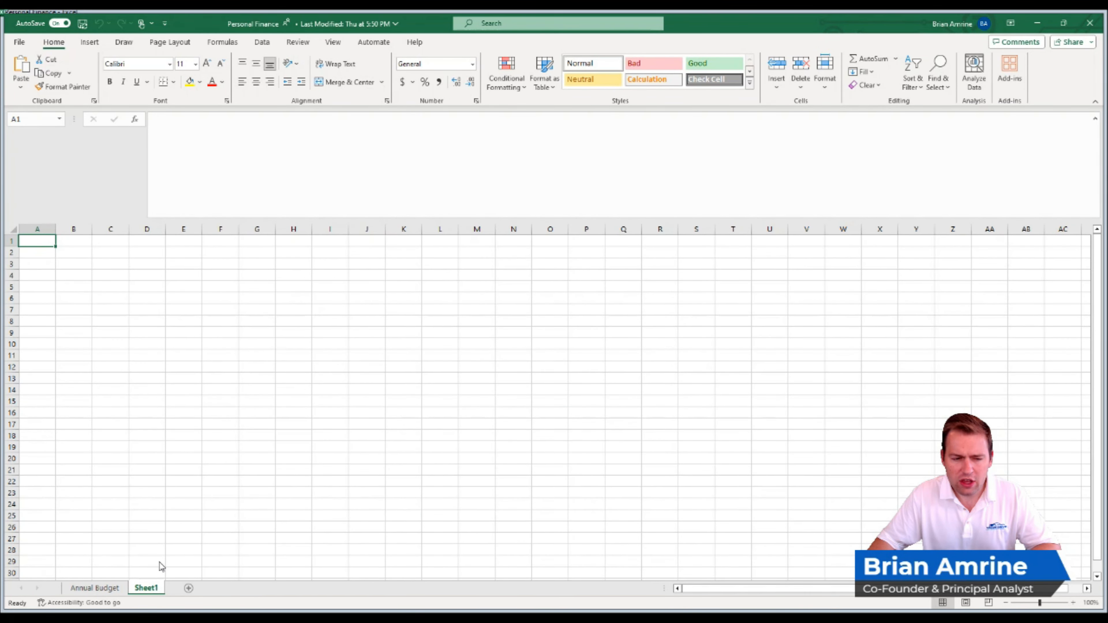
left_click(169, 423)
type("M")
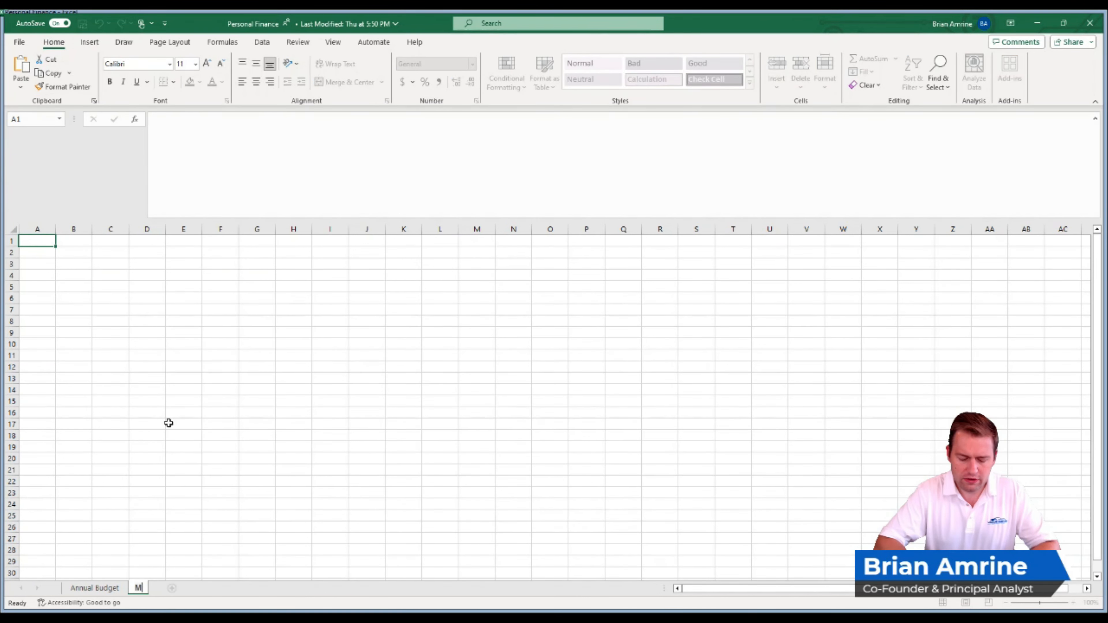
type("onthly Budget")
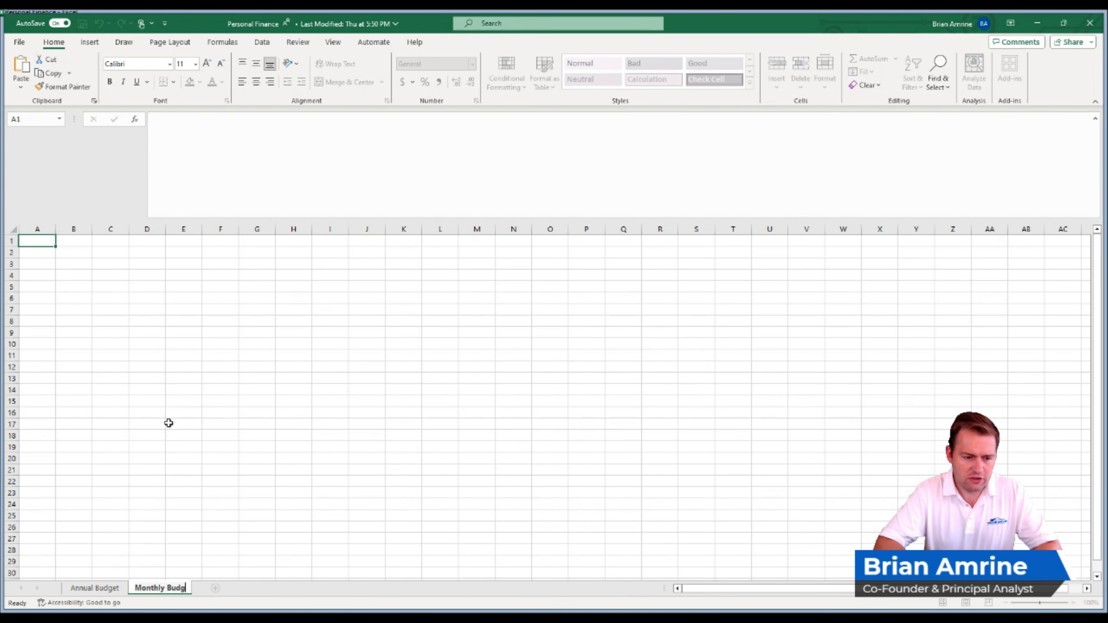
key("Return")
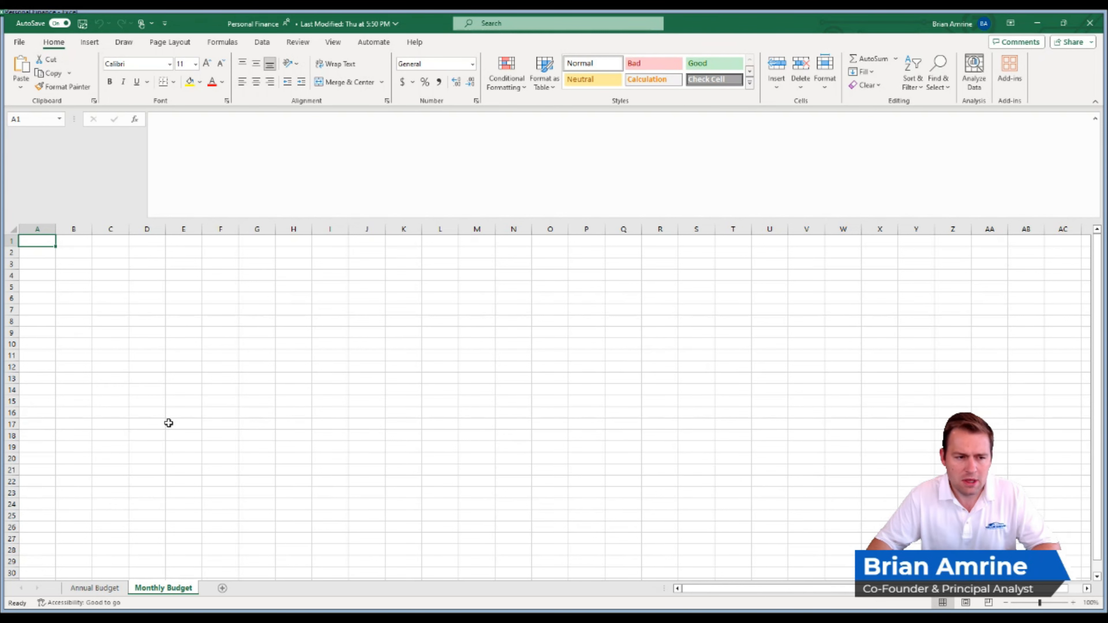
left_click(331, 44)
left_click(315, 83)
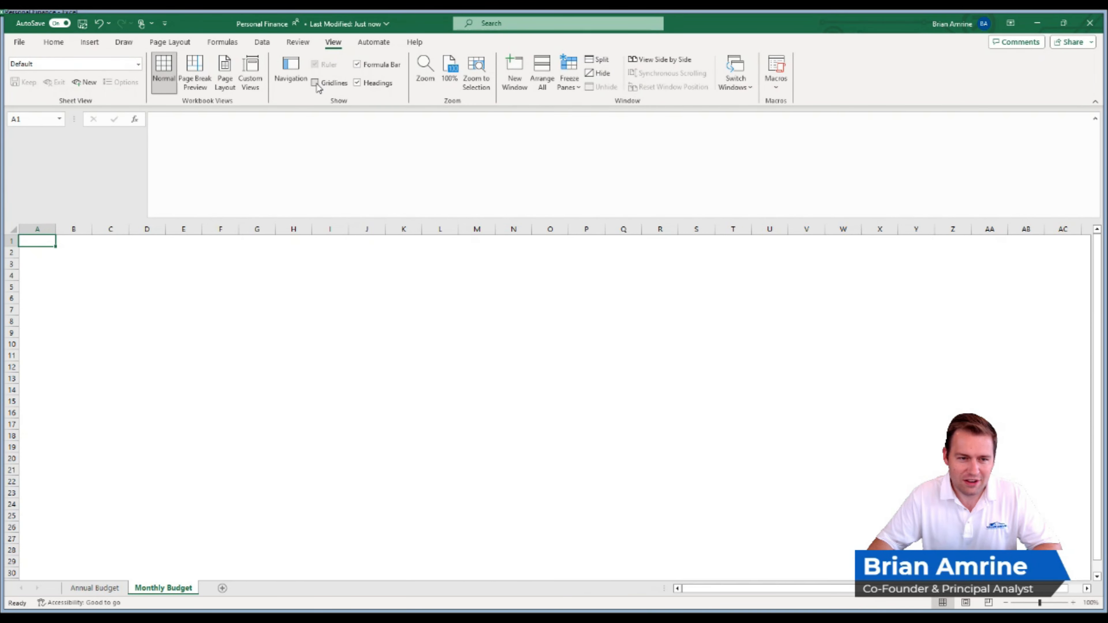
- Copy the income, expenses and savings table B16:L38 from the Annual Budget sheet into Monthly Budget, starting at B2
left_click(89, 588)
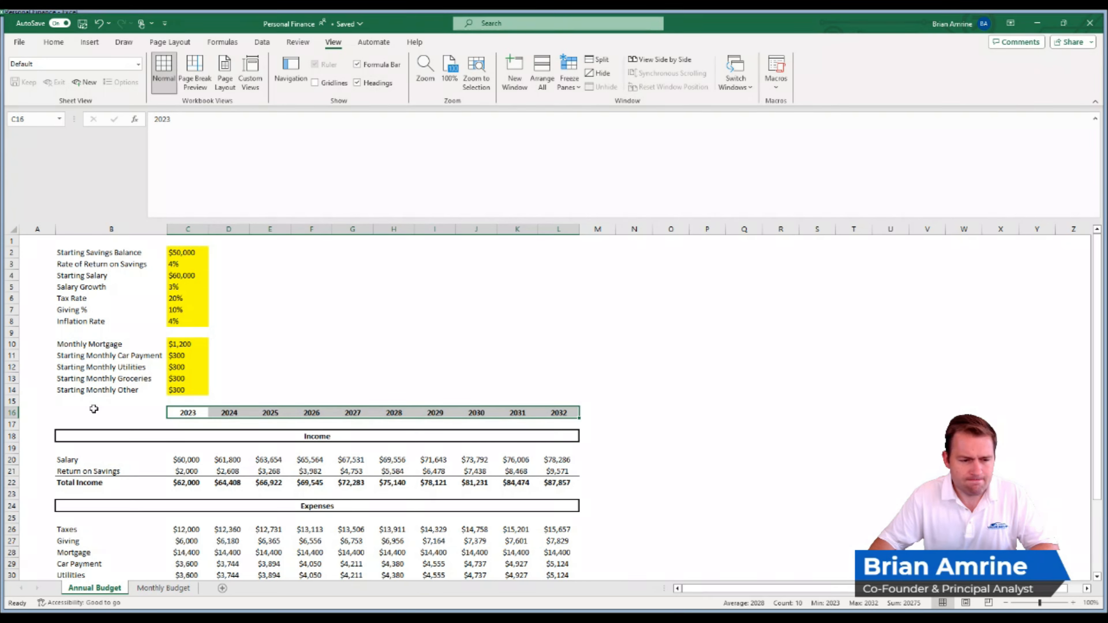
left_click_drag(94, 408, 504, 453)
key("ctrl+c")
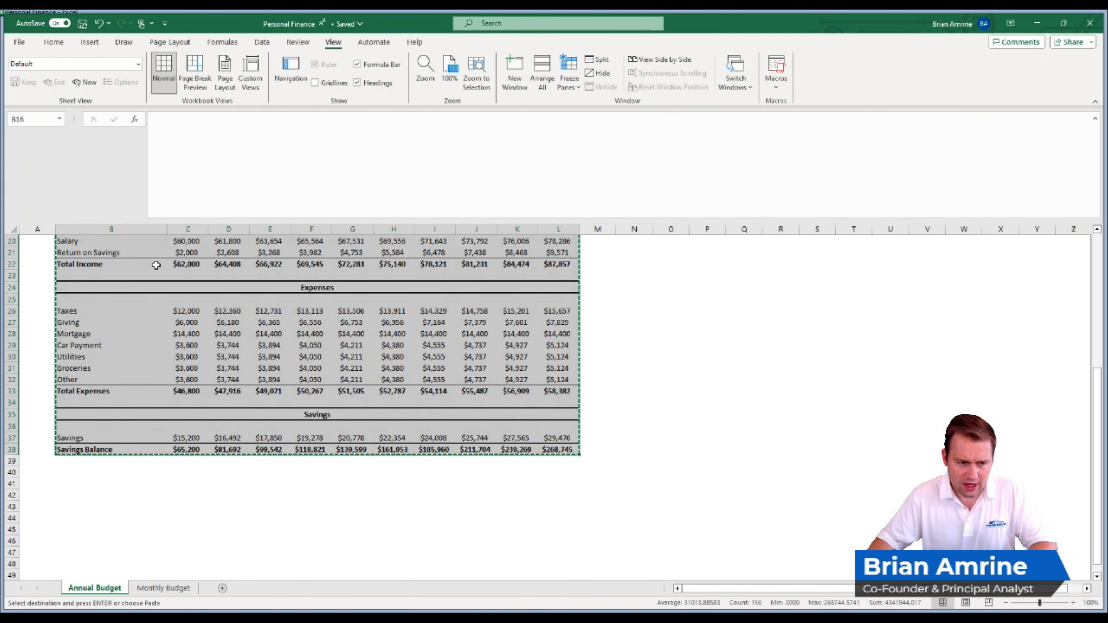
left_click(163, 588)
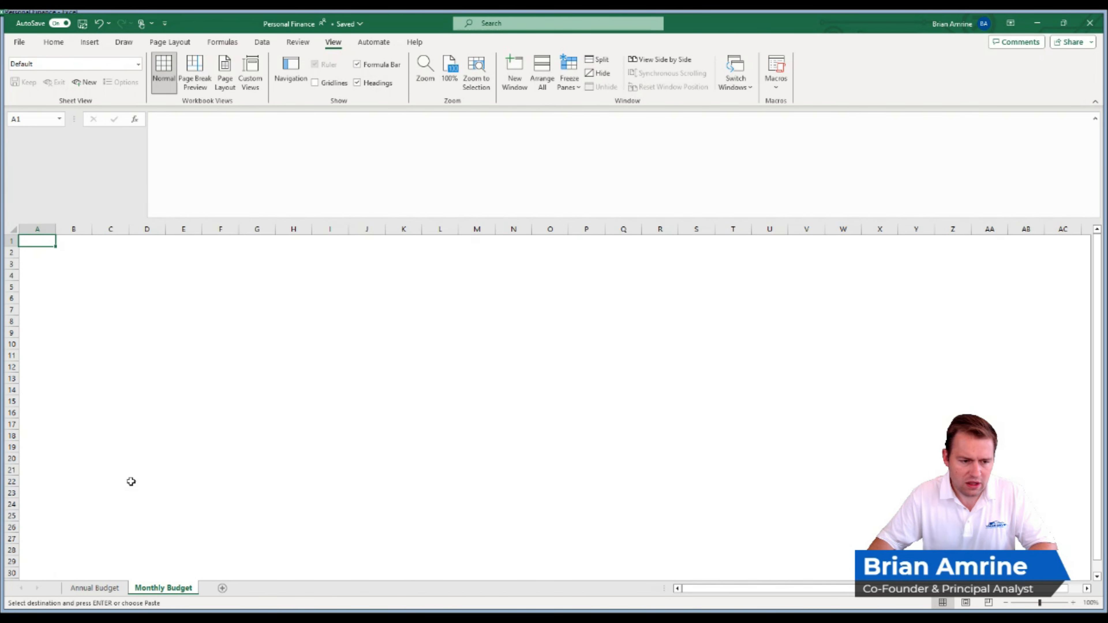
left_click(63, 251)
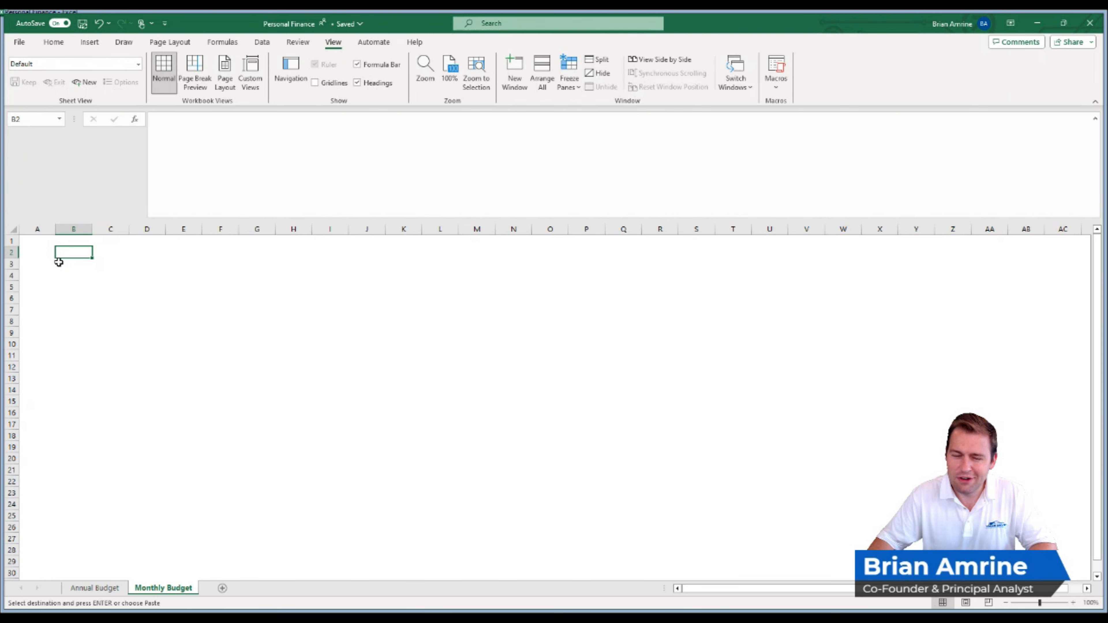
key("ctrl+v")
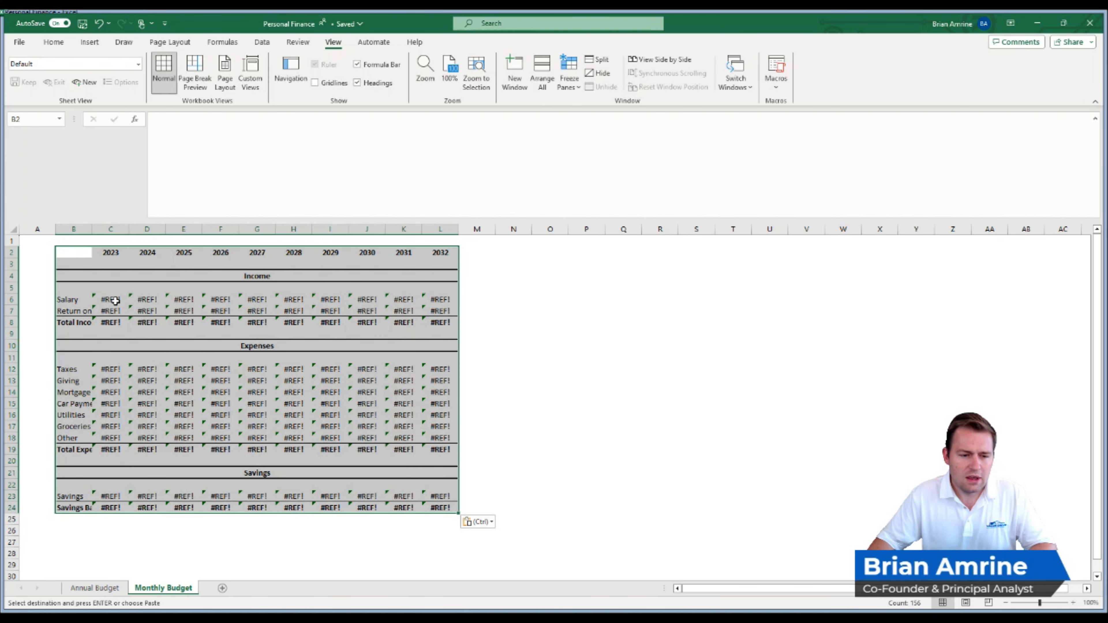
- Replace the first year header of the Monthly Budget table, cell C2, with January 2023
left_click(114, 253)
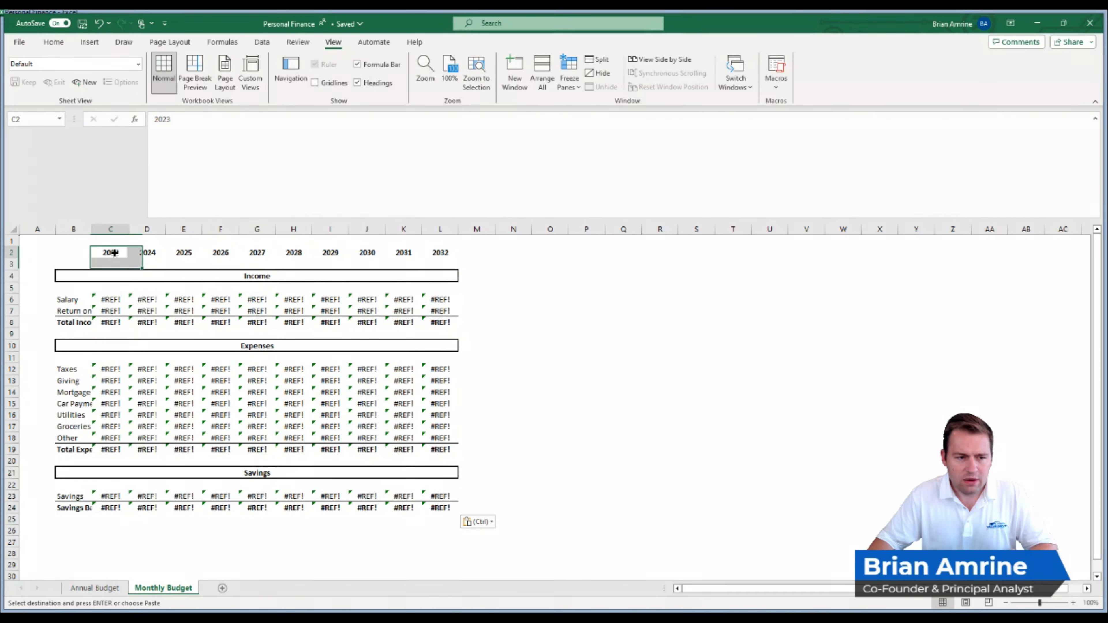
left_click_drag(115, 253, 514, 250)
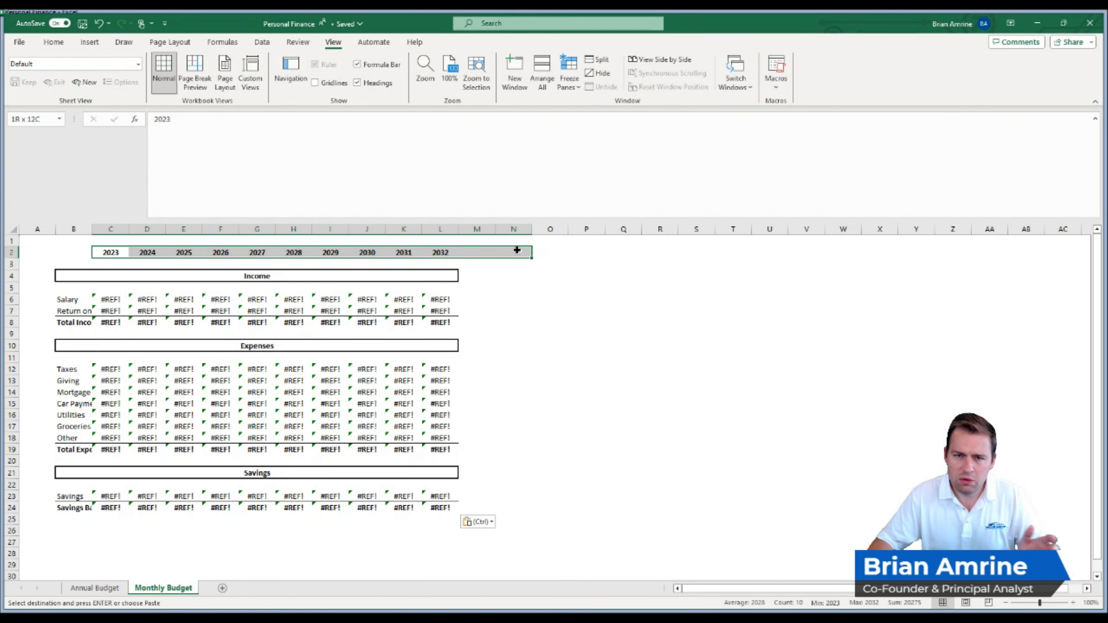
left_click(112, 252)
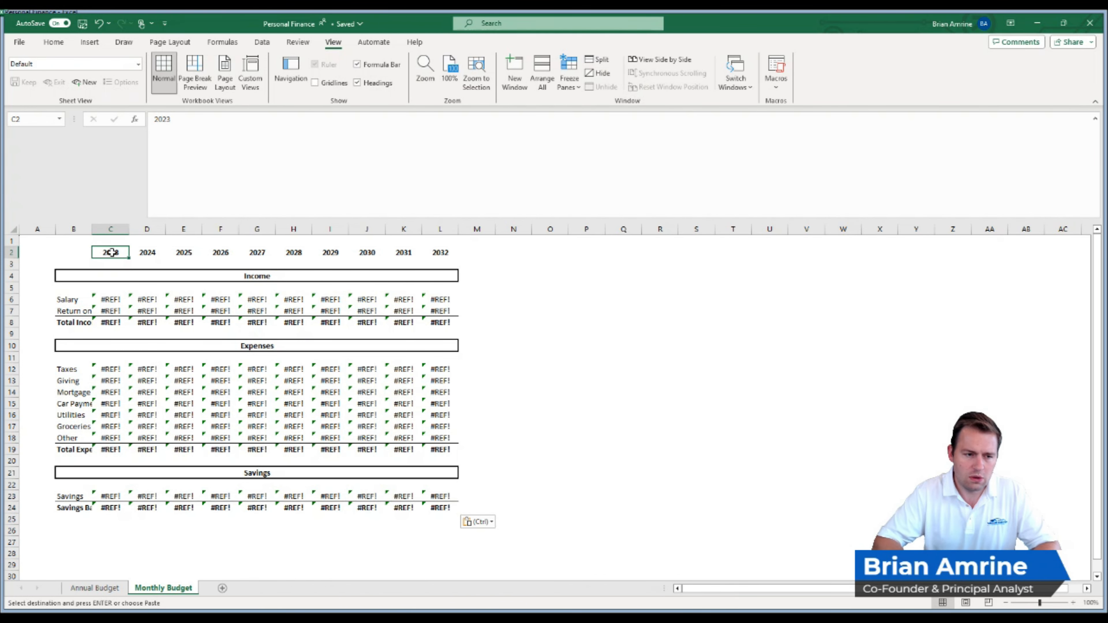
type("January")
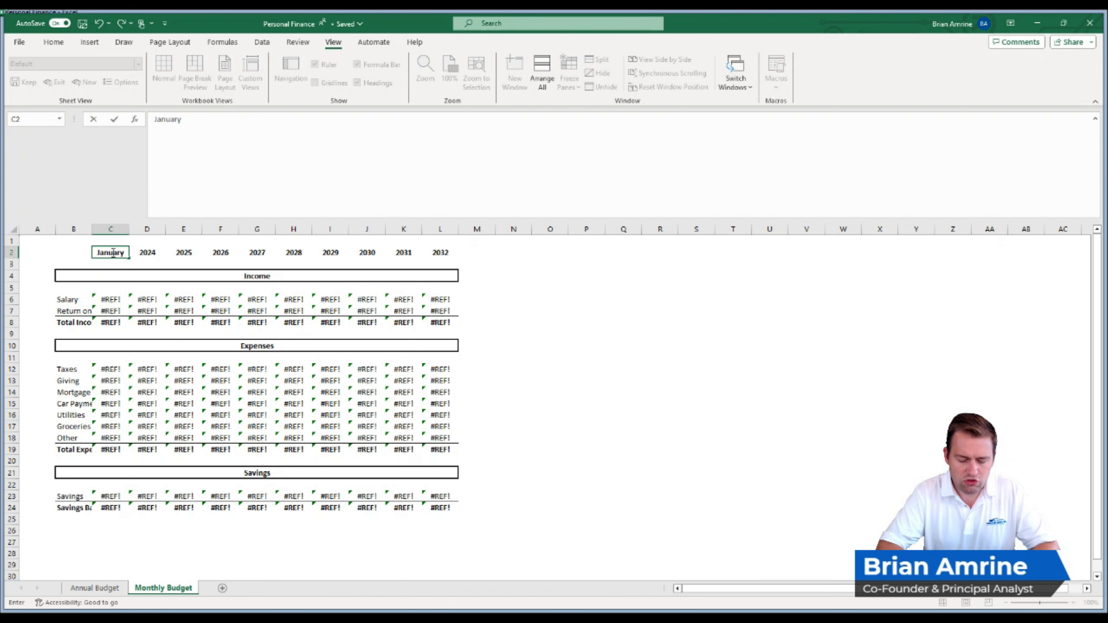
type(" 2023")
key("Return")
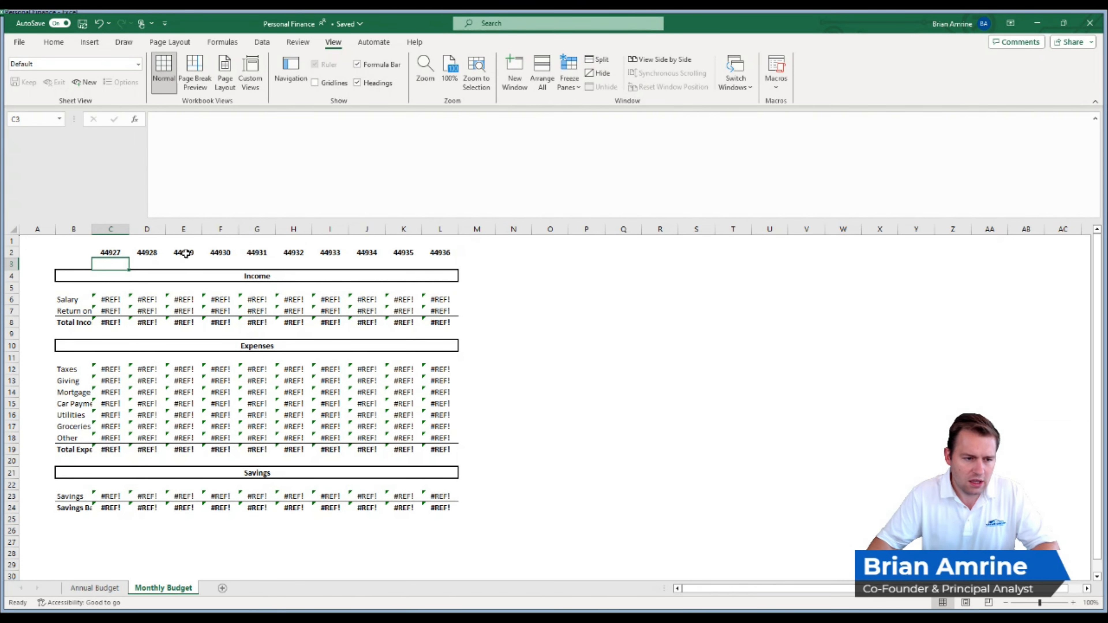
- Format header cell C2 as a month-year date in the Jan-23 style and fill it across to L2
left_click(118, 254)
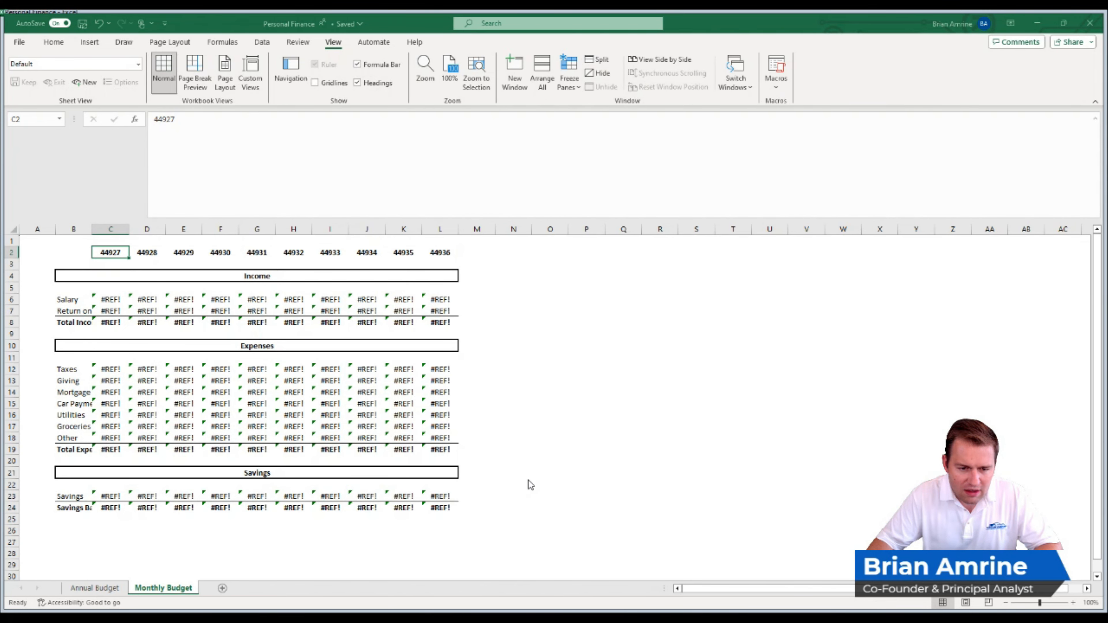
left_click(568, 521)
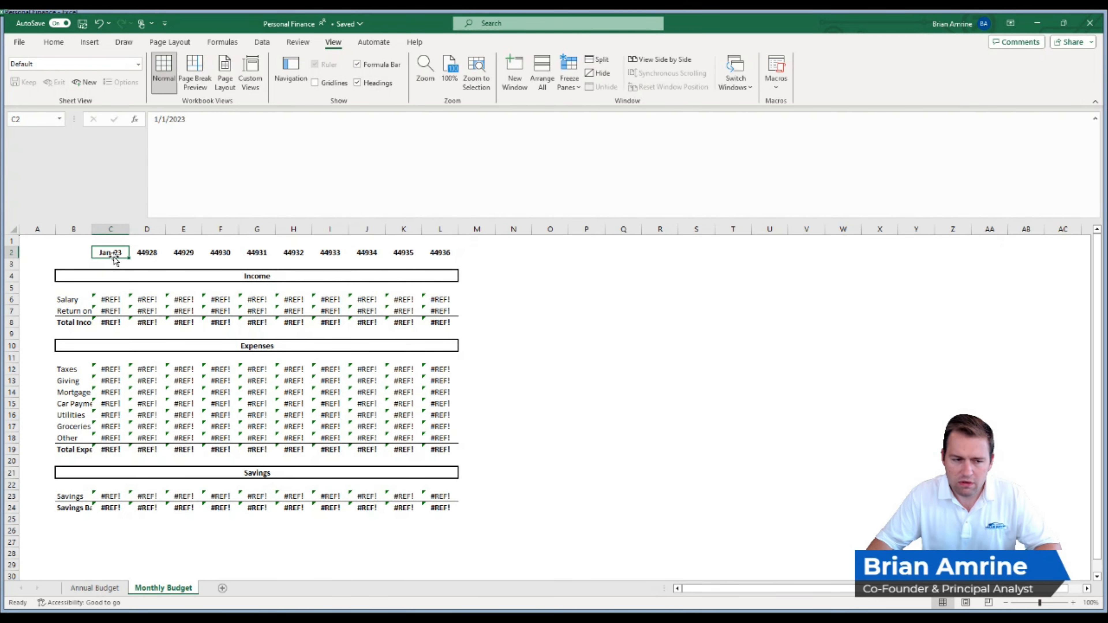
left_click_drag(129, 258, 446, 251)
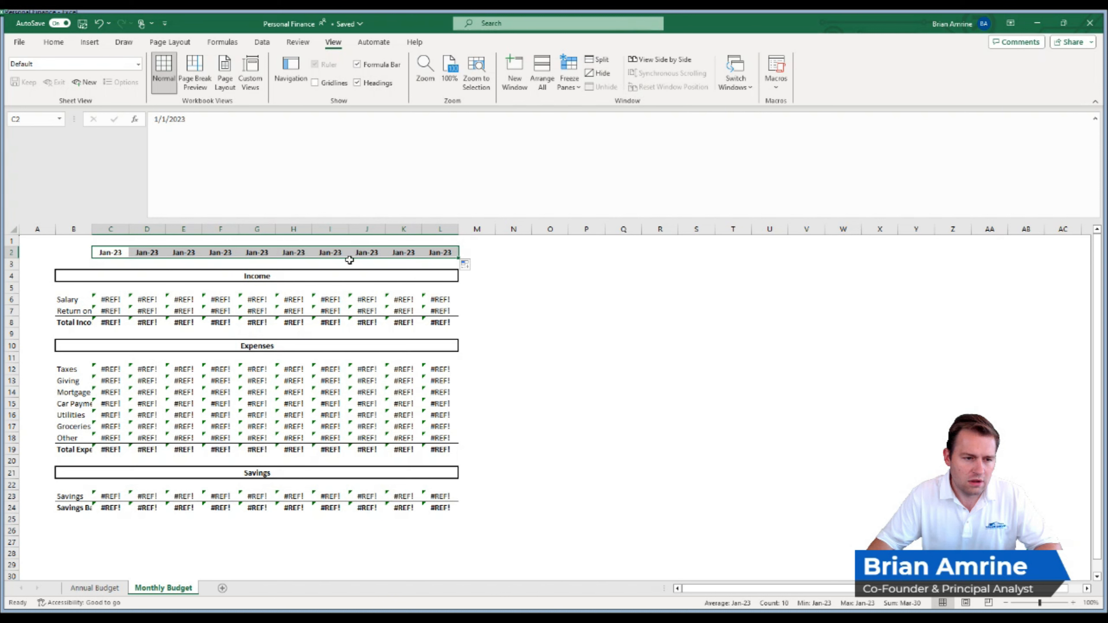
- Try to produce the February header in D2 with the formula =C2+30, changed to =C2+32
left_click(147, 253)
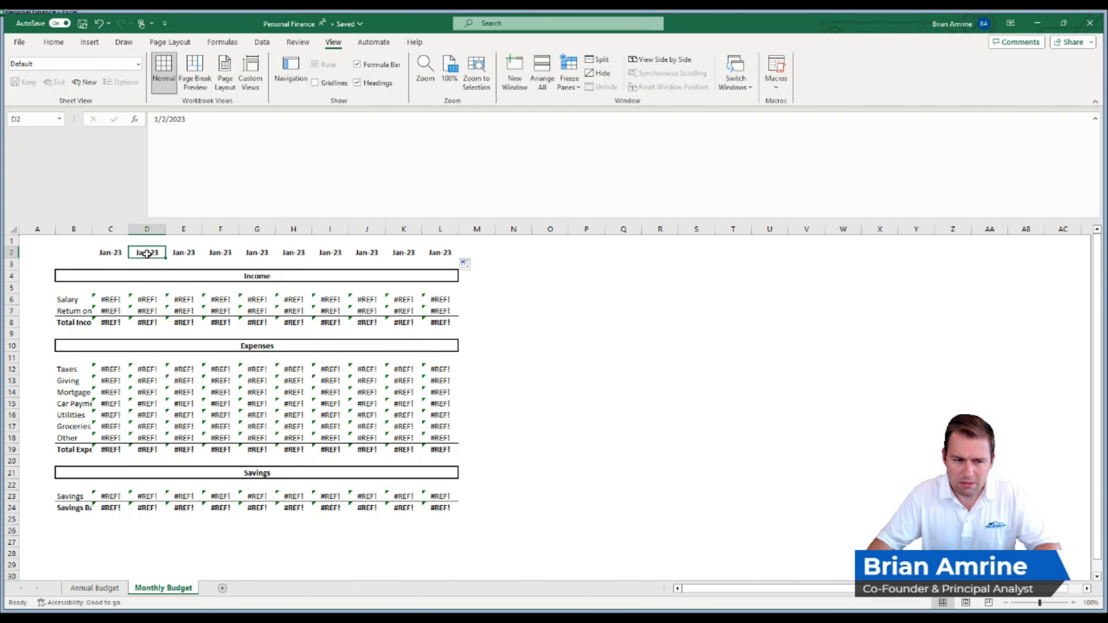
type("=")
left_click(116, 254)
type("+")
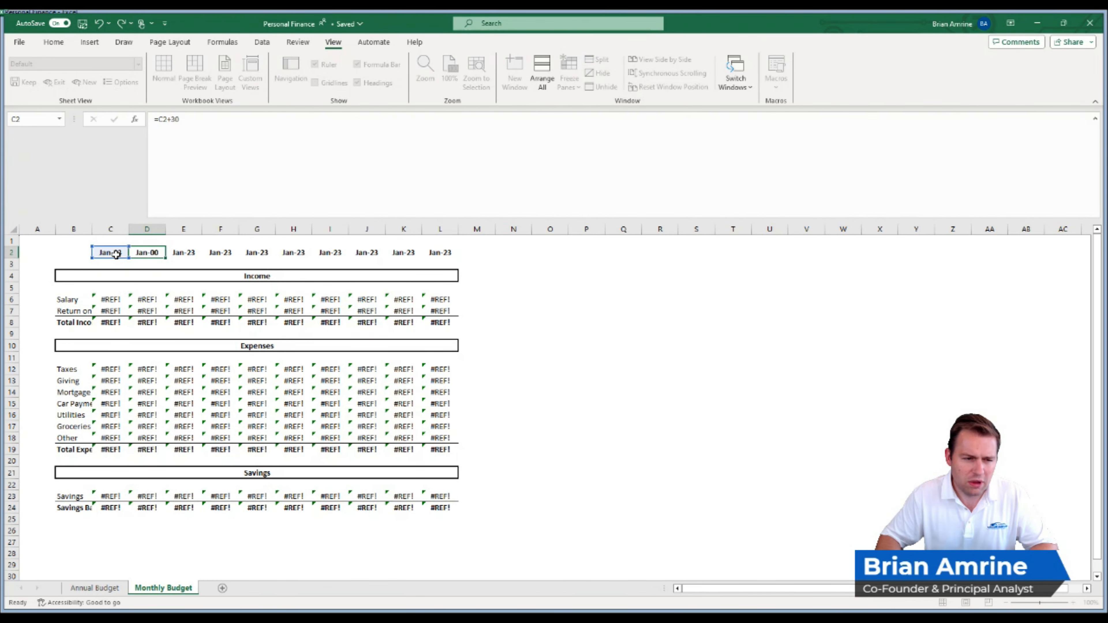
type("30")
key("Return")
double_click(140, 252)
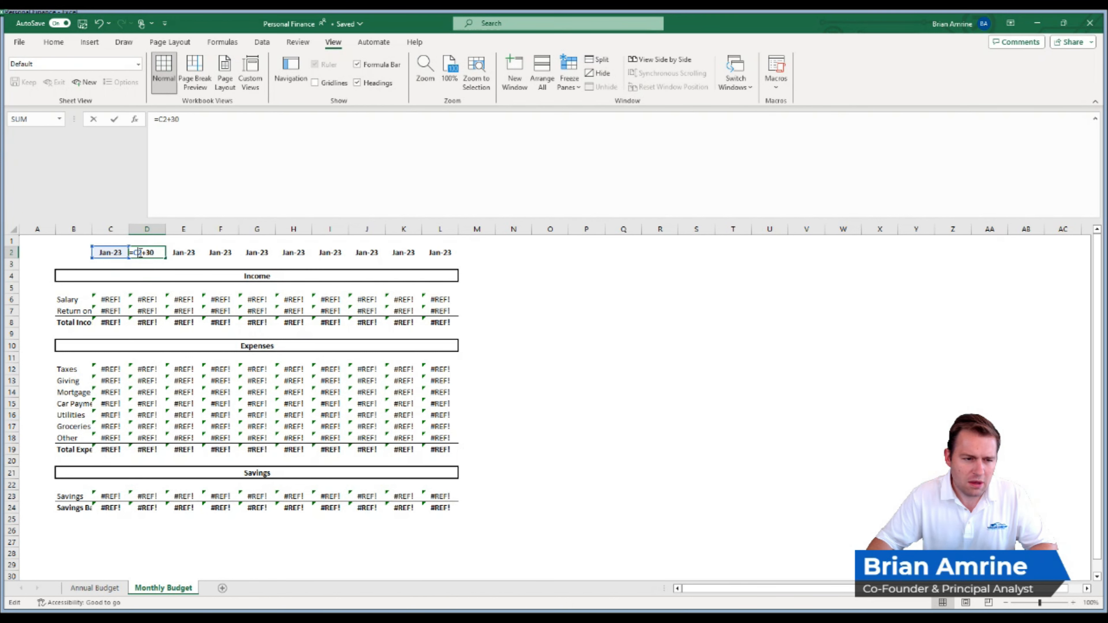
key("Return")
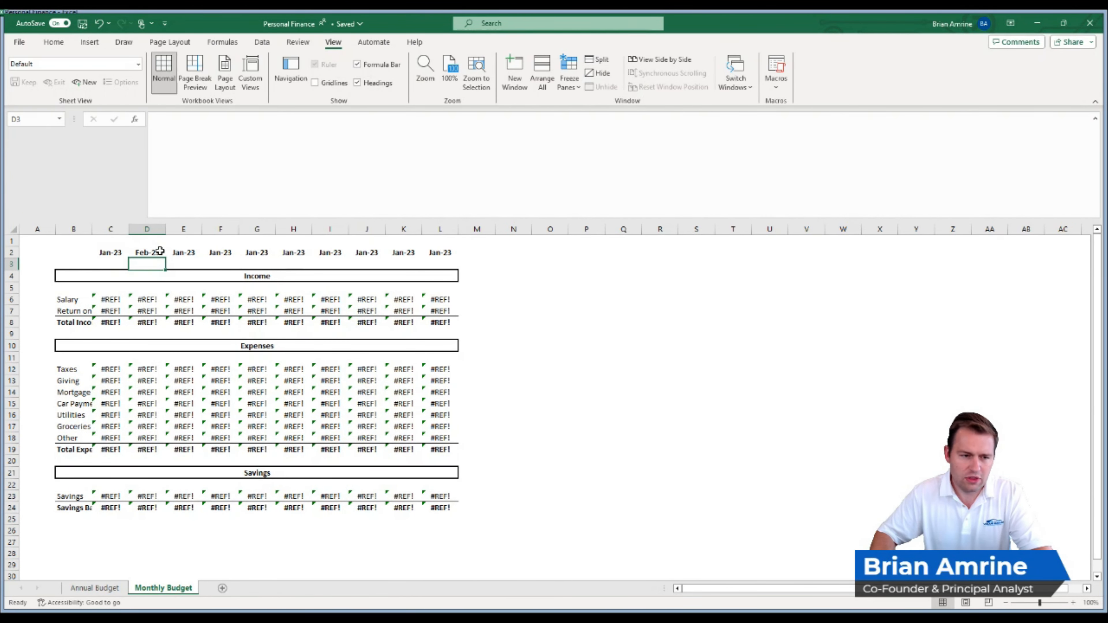
- Enter February 2023 in D2 and fill the monthly series from C2:D2 across to Dec-23 in N2
left_click(160, 251)
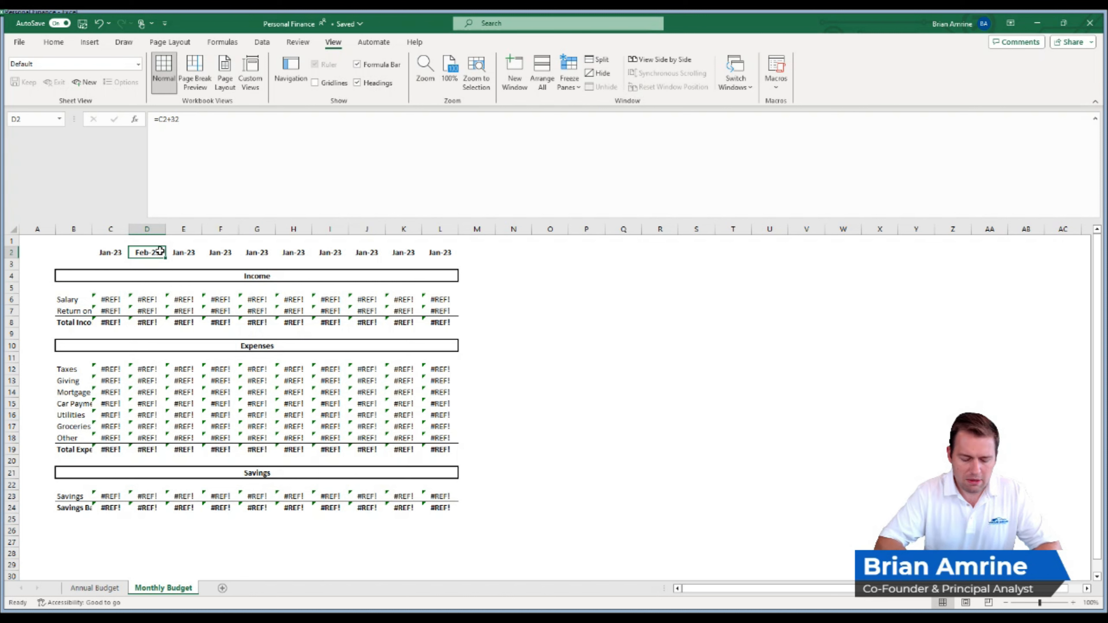
type("February 2023")
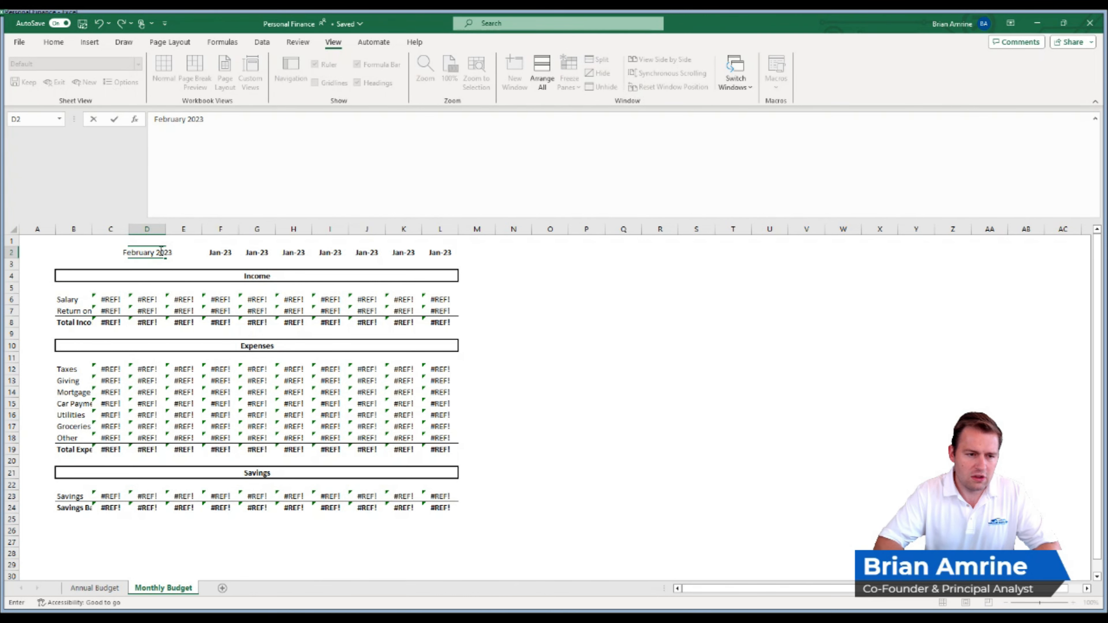
key("Return")
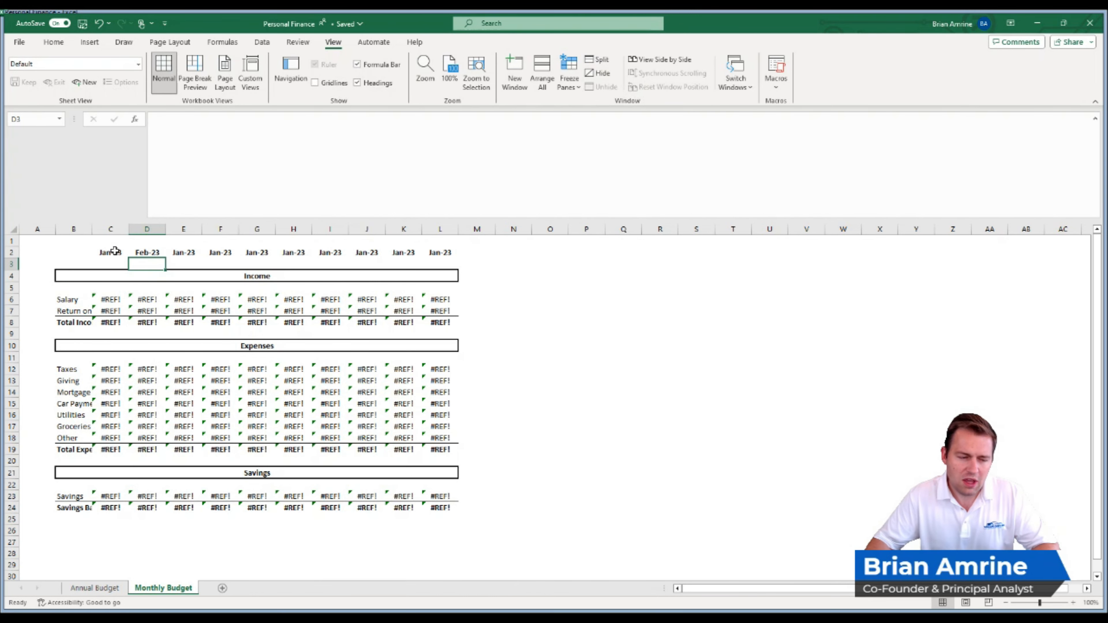
left_click_drag(104, 252, 148, 252)
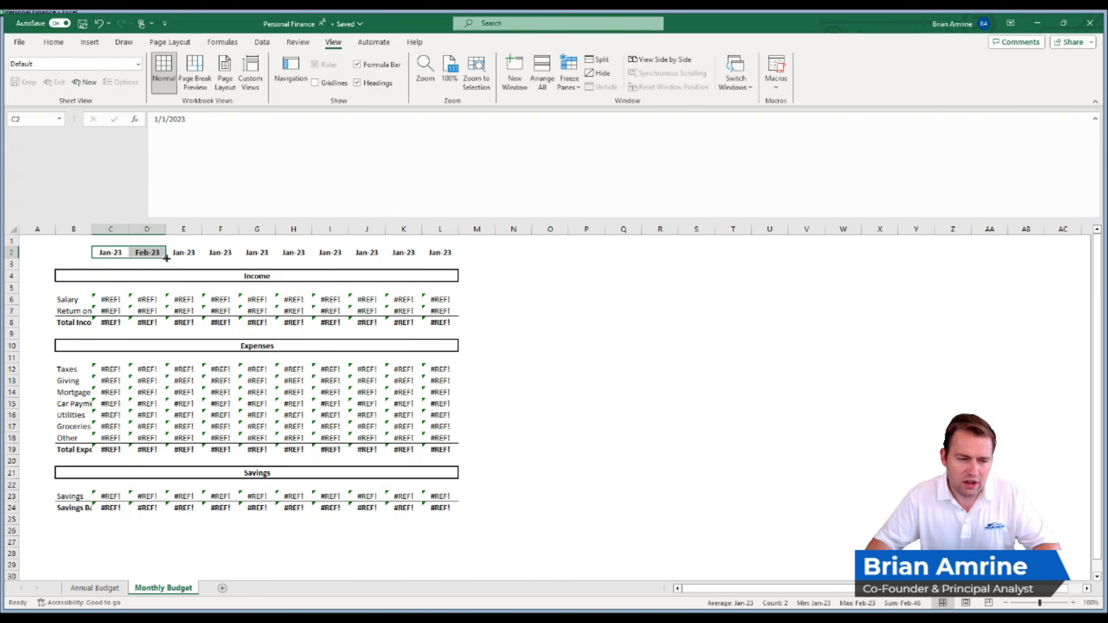
left_click_drag(166, 258, 455, 252)
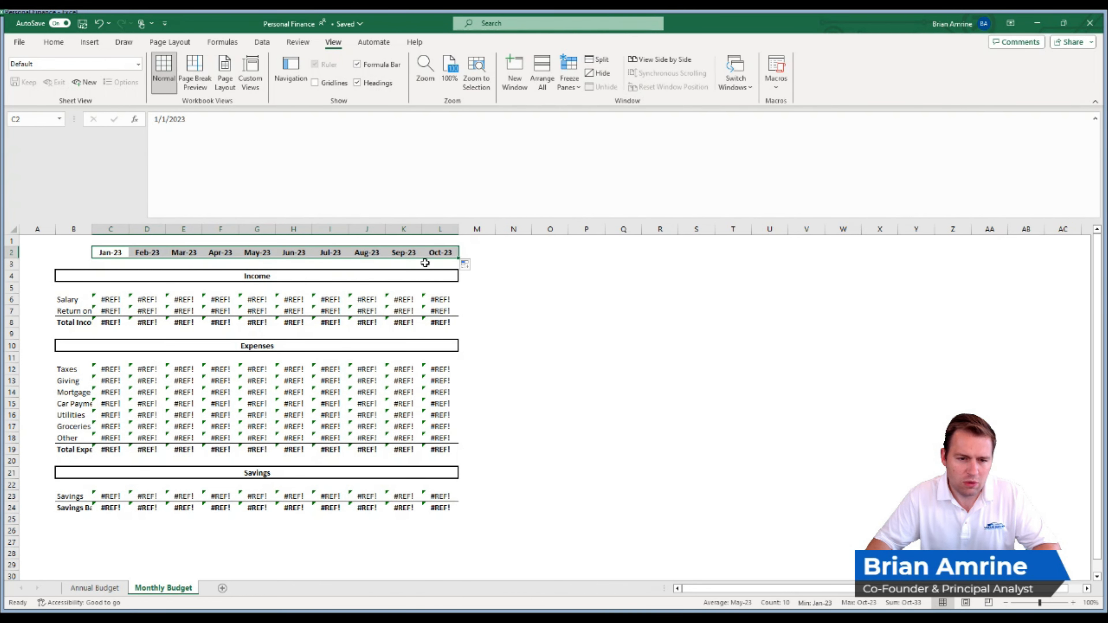
left_click_drag(110, 252, 529, 255)
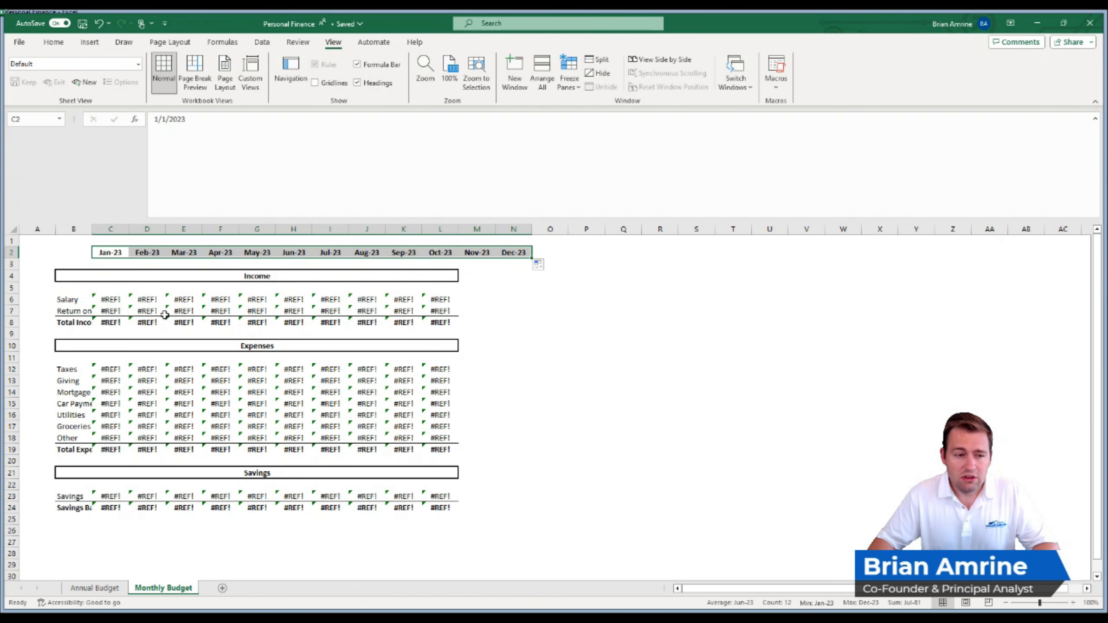
- Link January's Salary in C6 to one twelfth of the annual 2023 salary with the formula ='Annual Budget'!C20/12
left_click(104, 592)
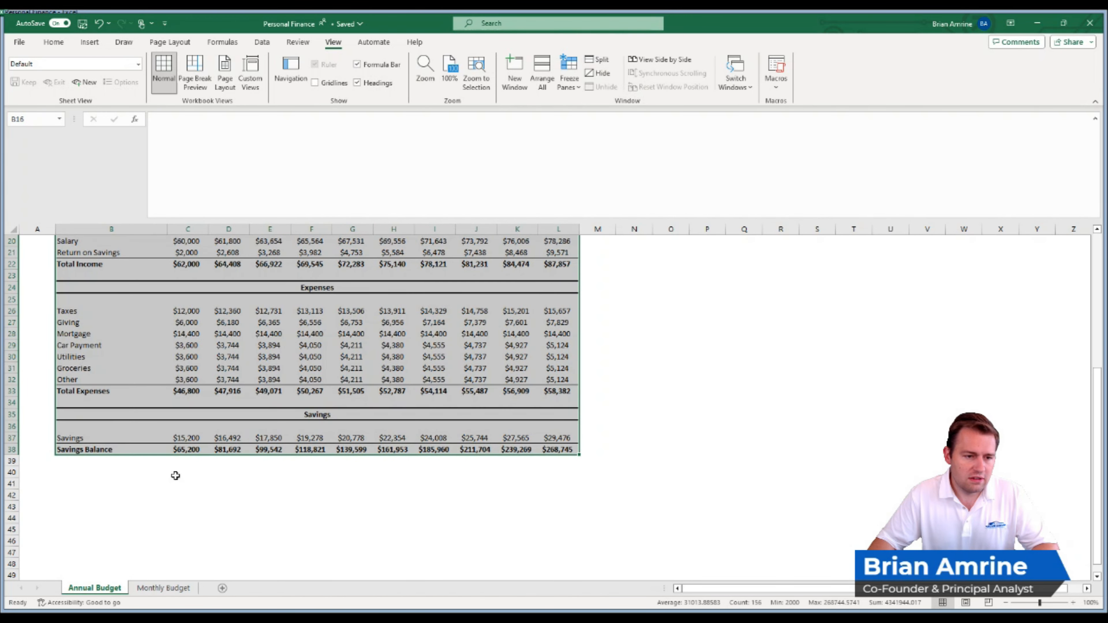
scroll(176, 476, "up", 4)
left_click(196, 378)
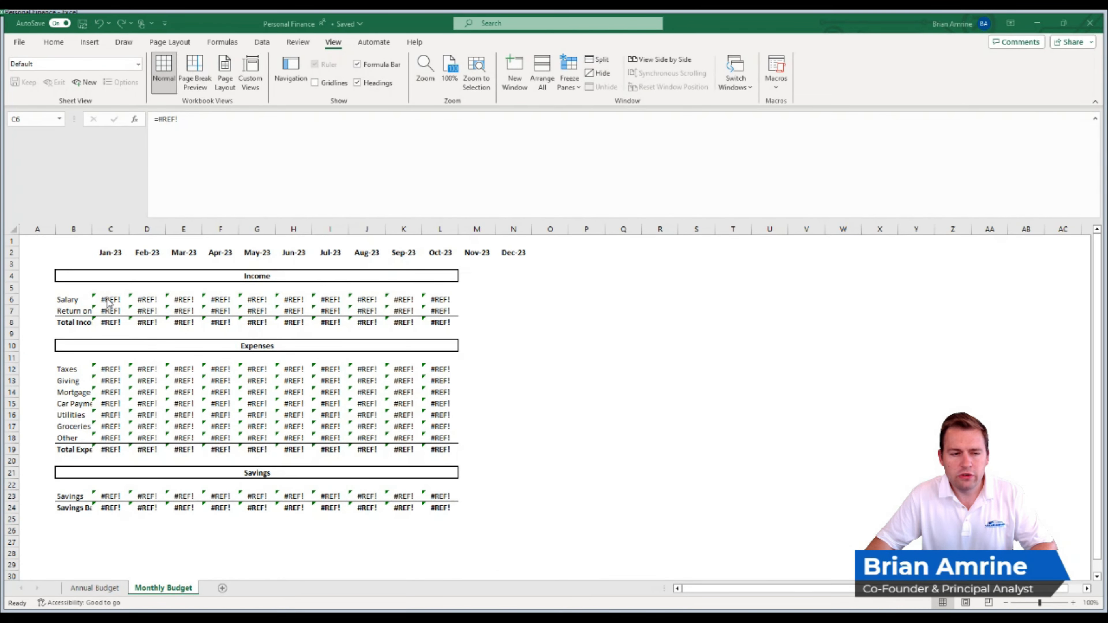
left_click(108, 299)
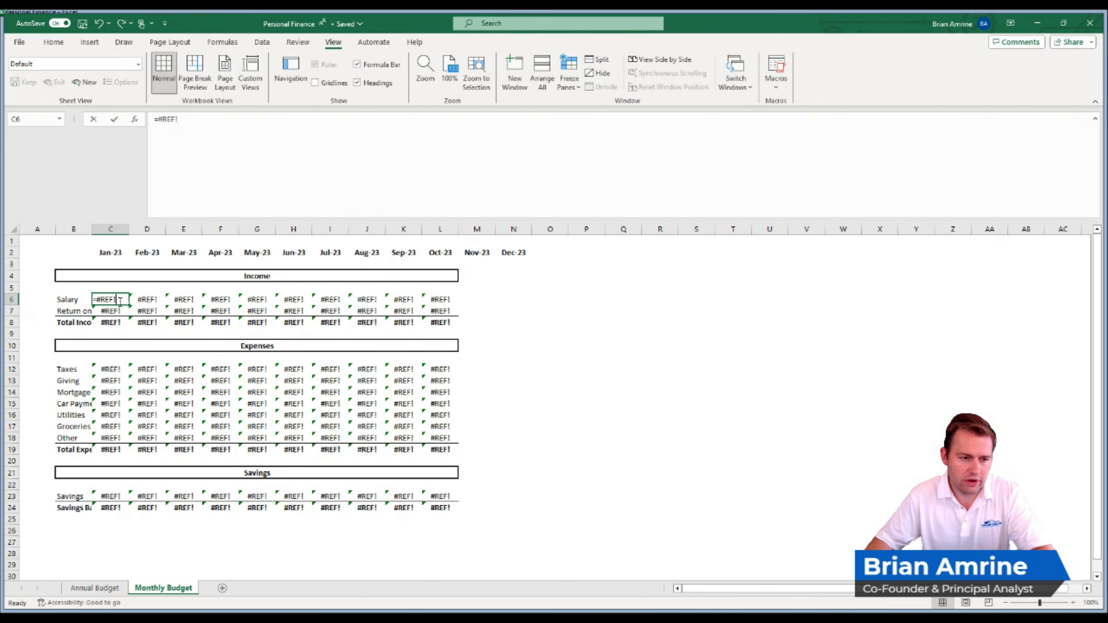
type("=")
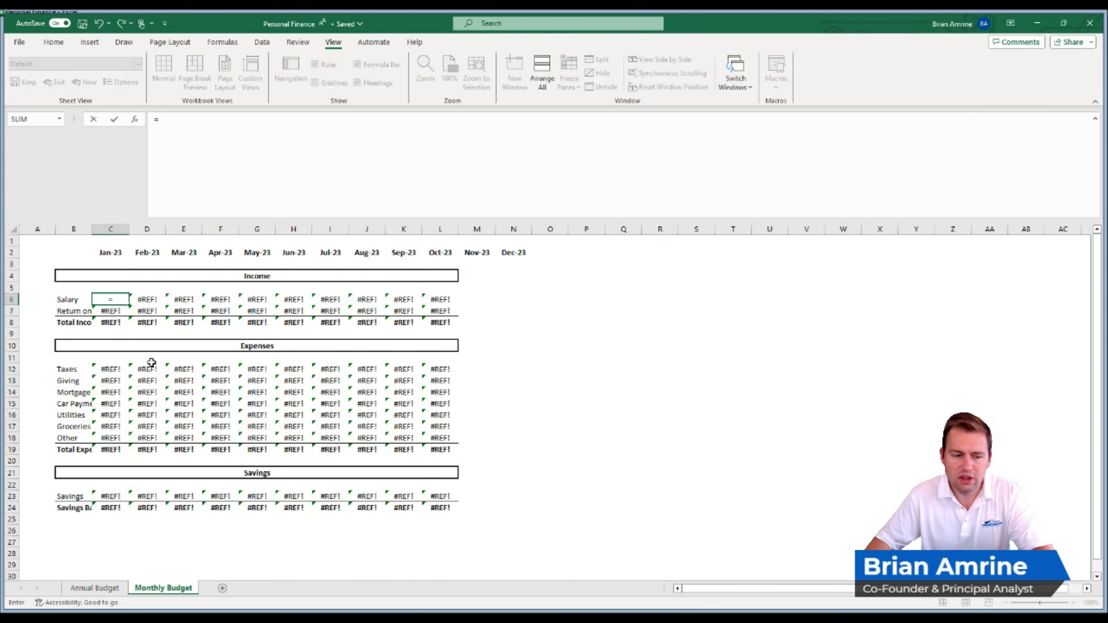
left_click(95, 589)
left_click(182, 380)
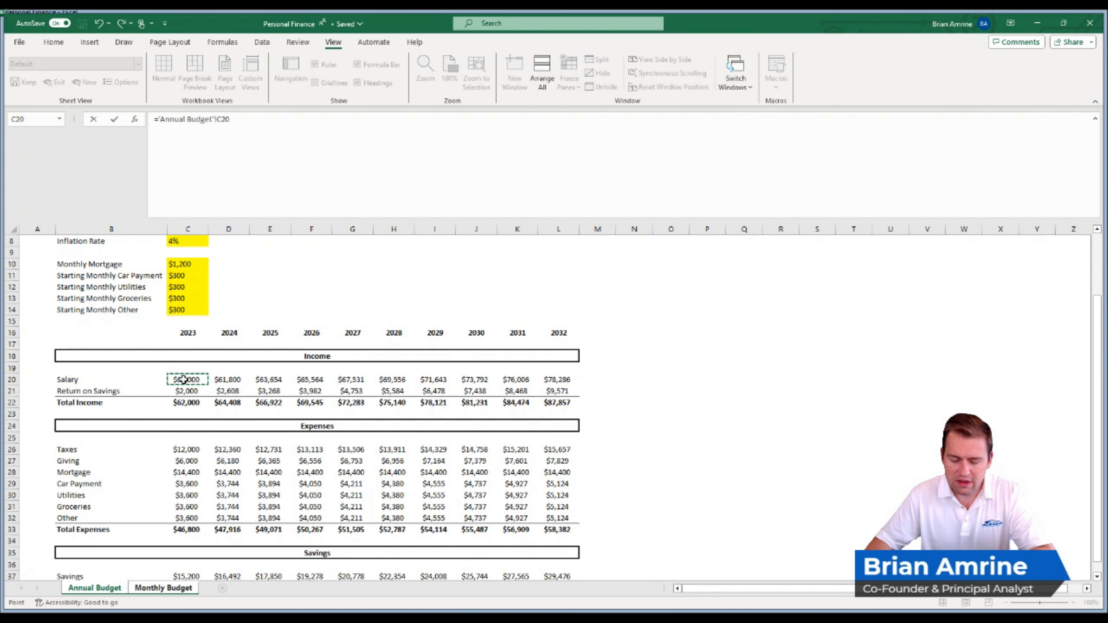
left_click(266, 125)
type("/")
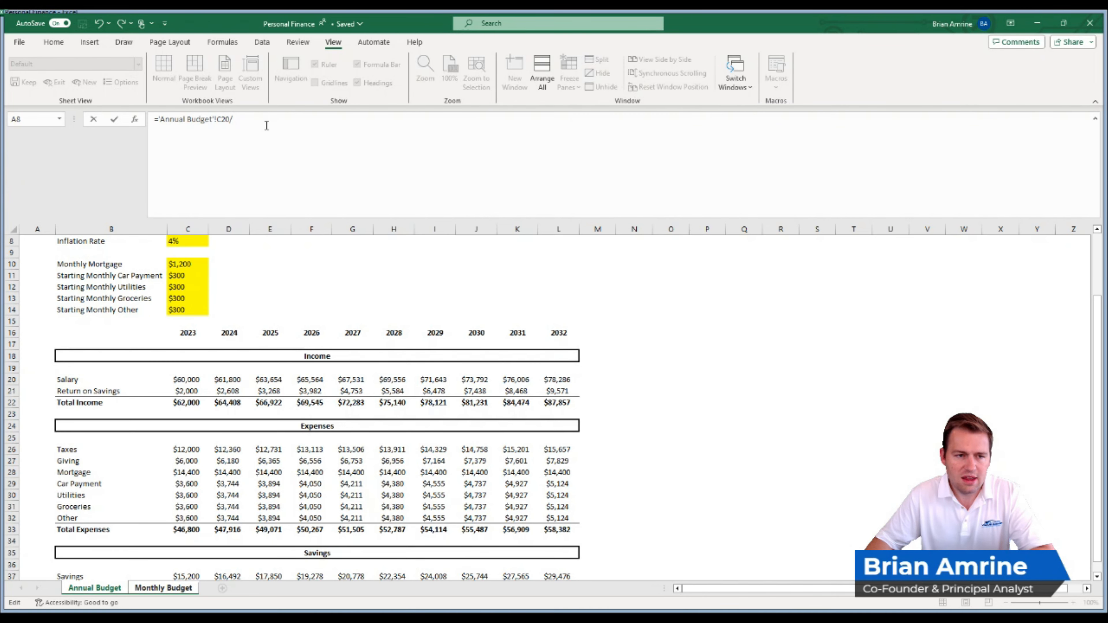
type("12")
key("Return")
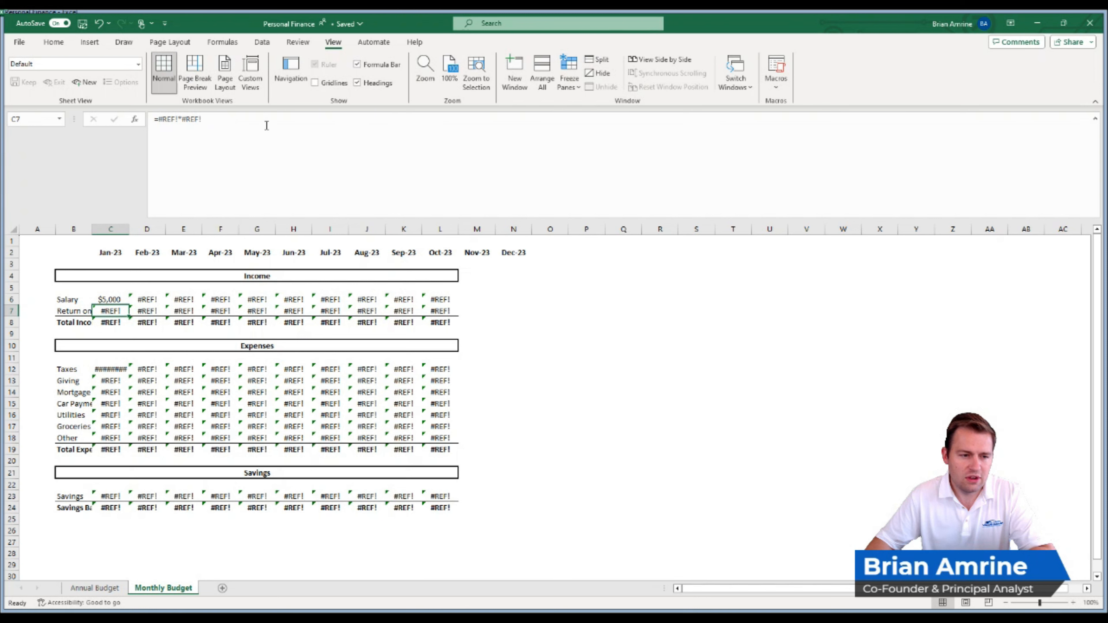
- Fill the January salary formula across to October in L6 and check the reference in D6
left_click(117, 299)
left_click_drag(130, 305, 456, 306)
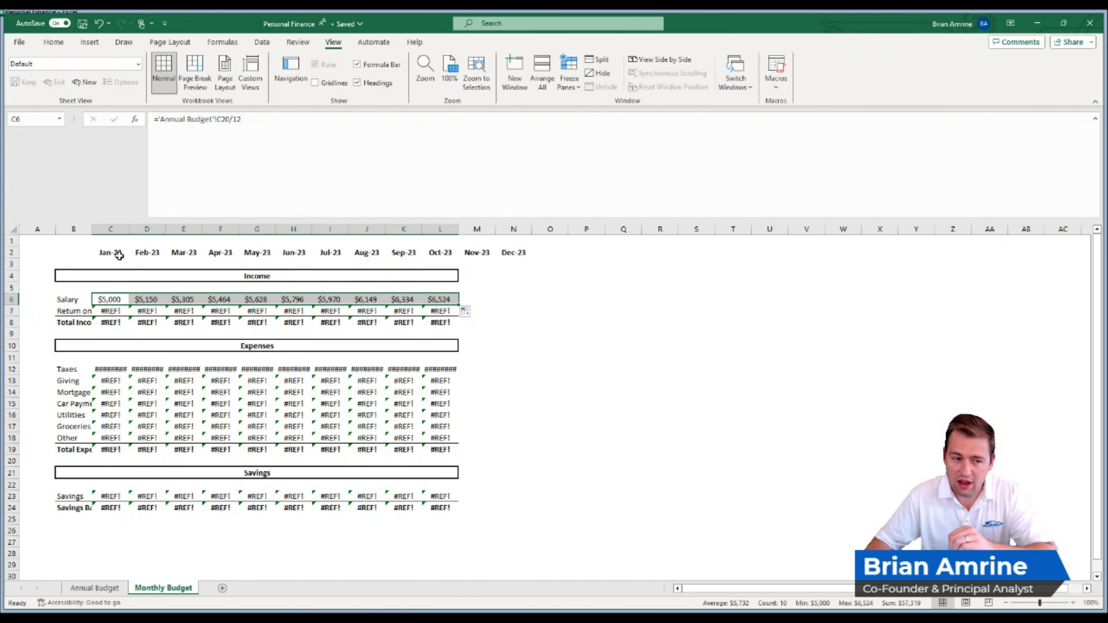
double_click(143, 297)
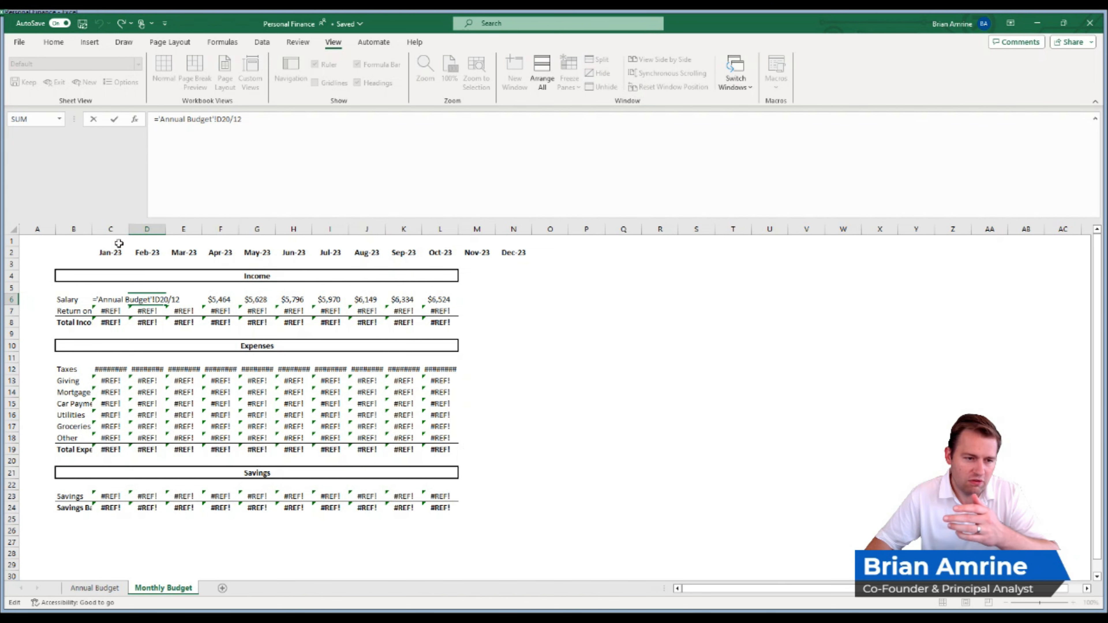
key("Return")
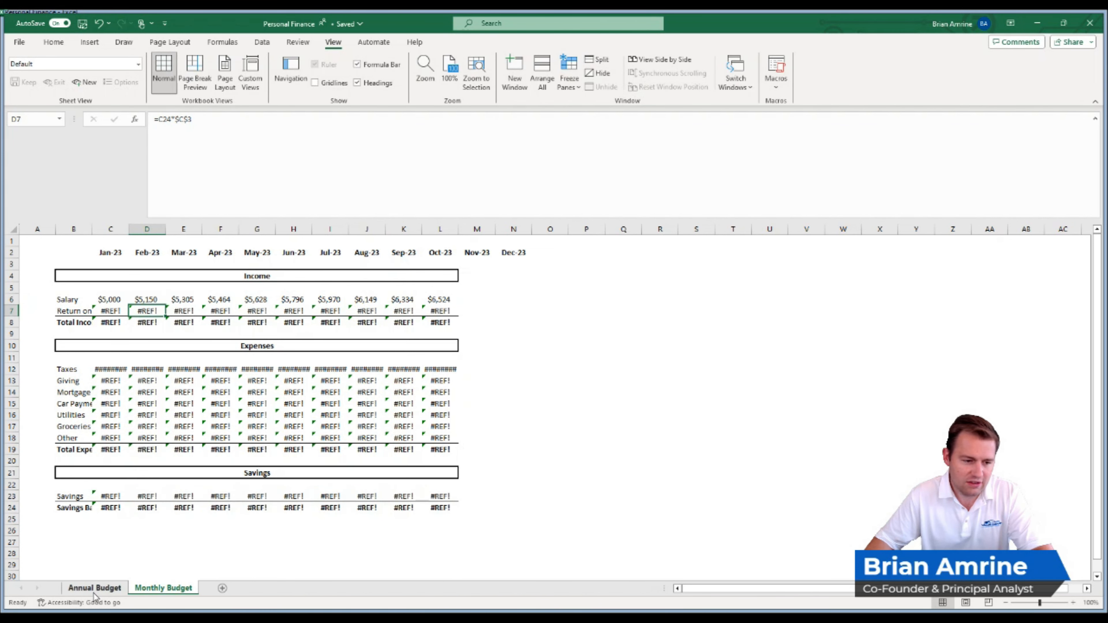
- Compare the year headers on the Annual Budget sheet with the column referenced by the February salary formula in D6
left_click(96, 590)
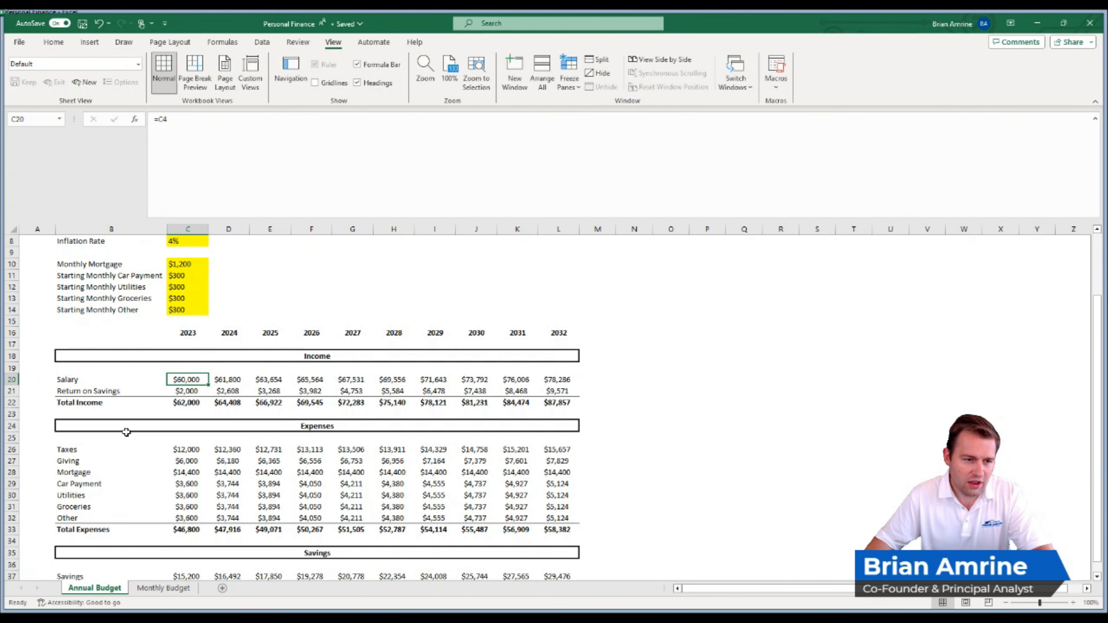
left_click(229, 334)
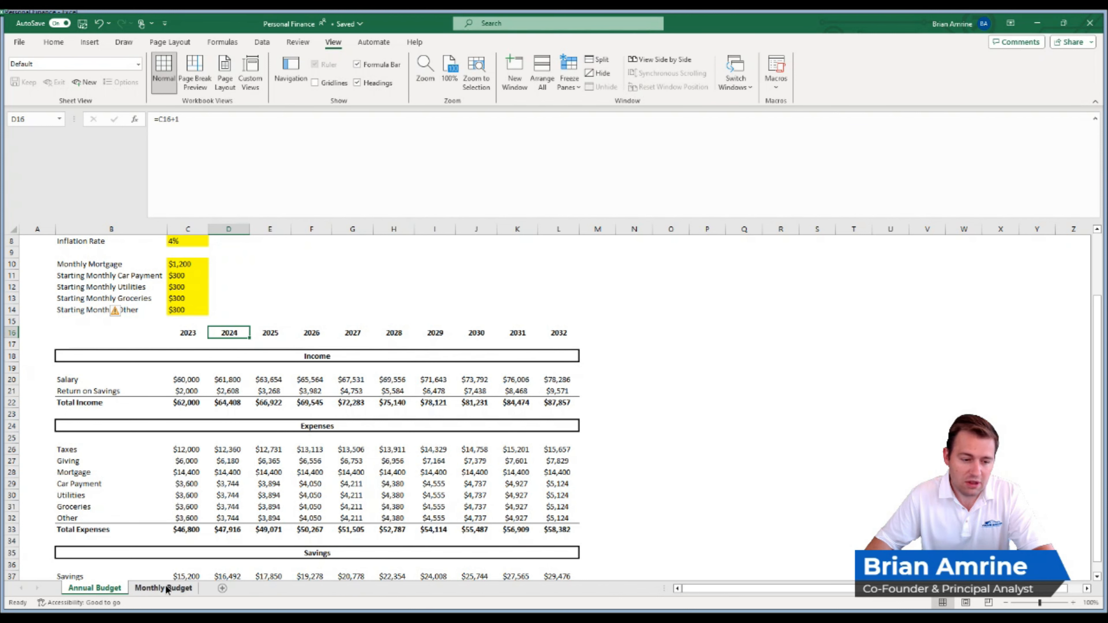
left_click(167, 587)
double_click(156, 300)
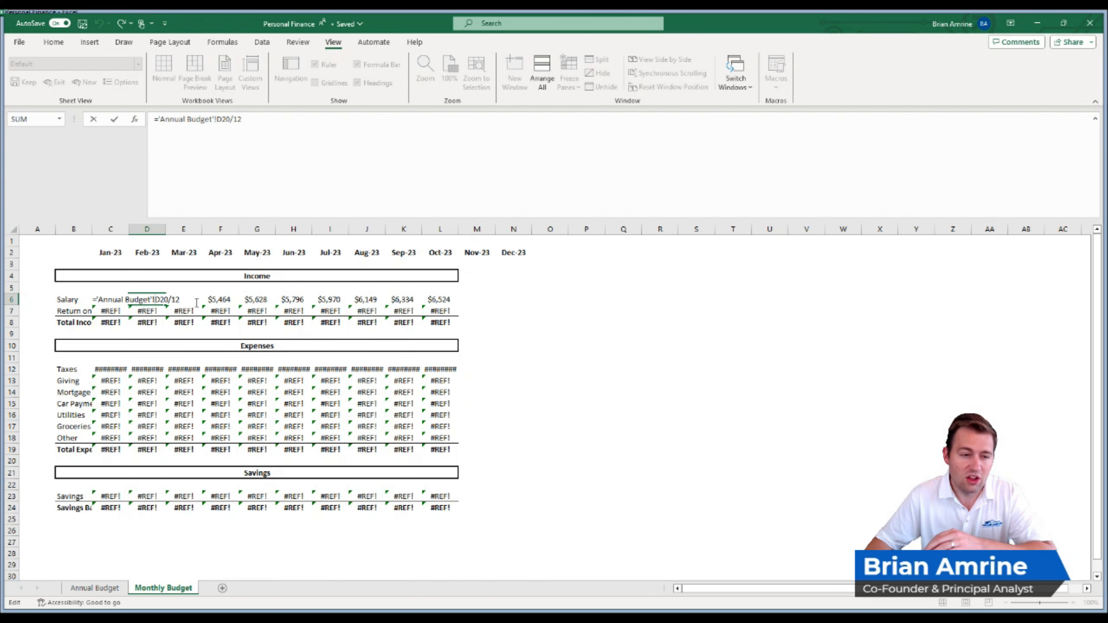
left_click(100, 299)
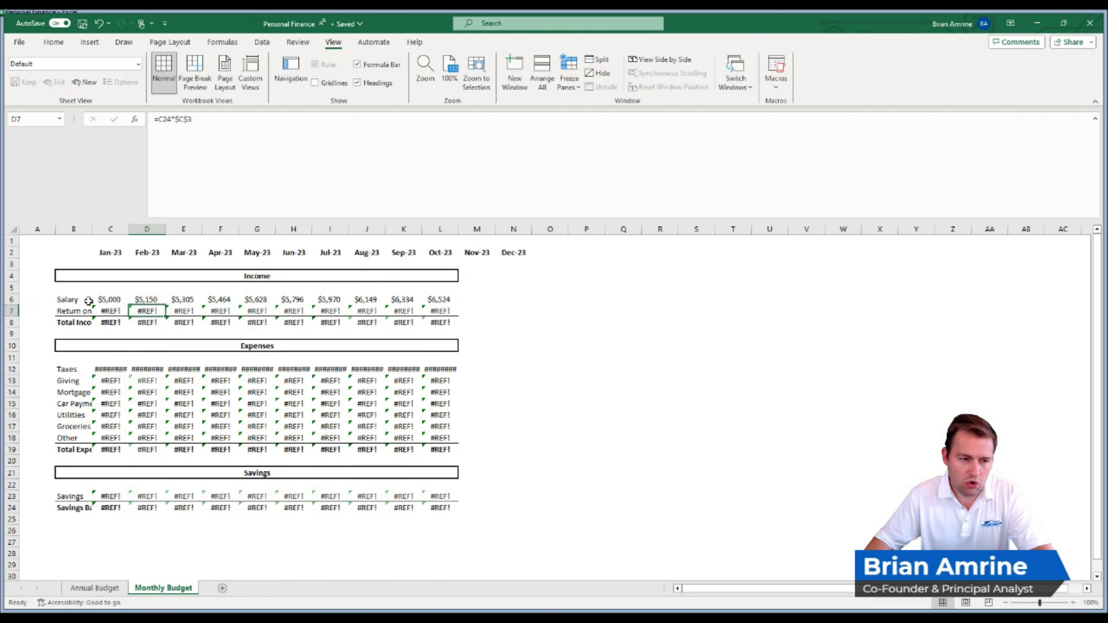
- Lock the column reference in C6 as ='Annual Budget'!$C20/12 and fill the formula across to L6
double_click(101, 299)
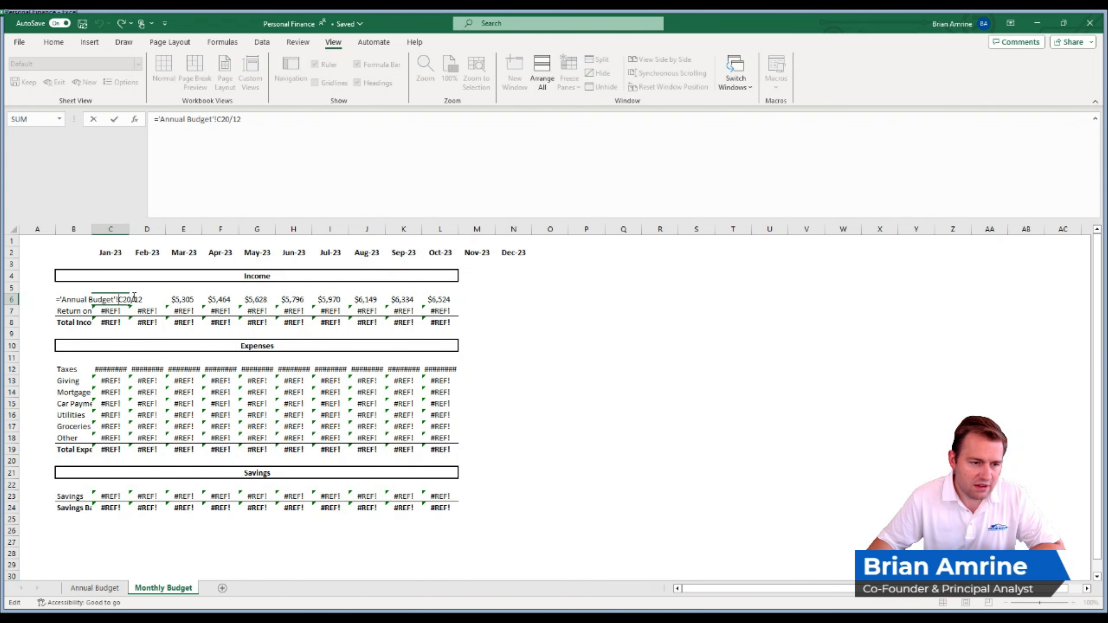
type("$")
key("ctrl+Return")
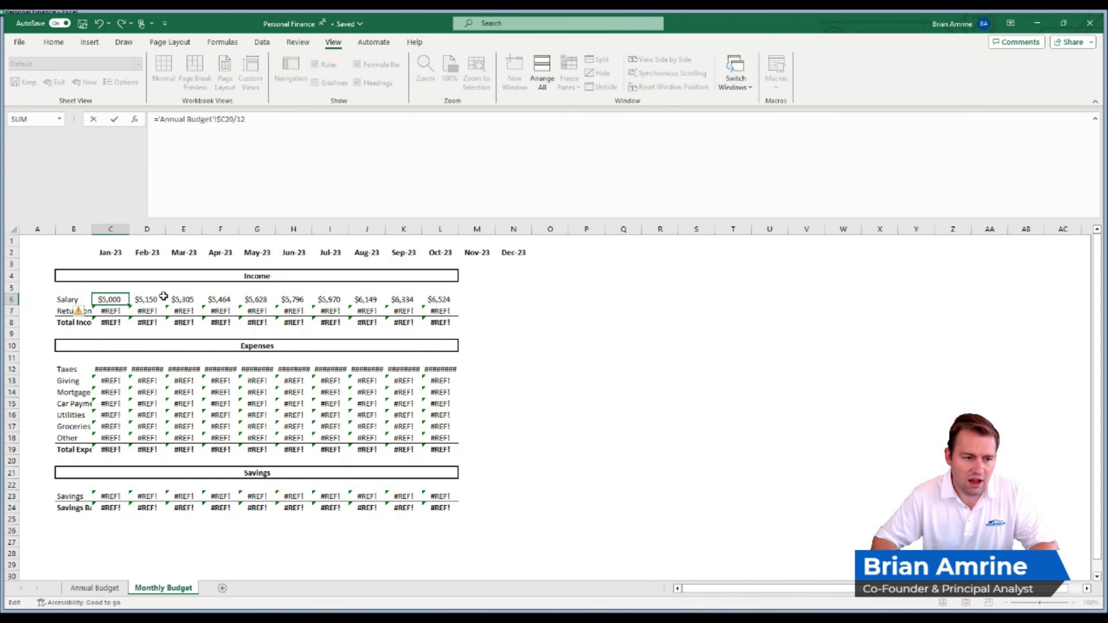
left_click(120, 299)
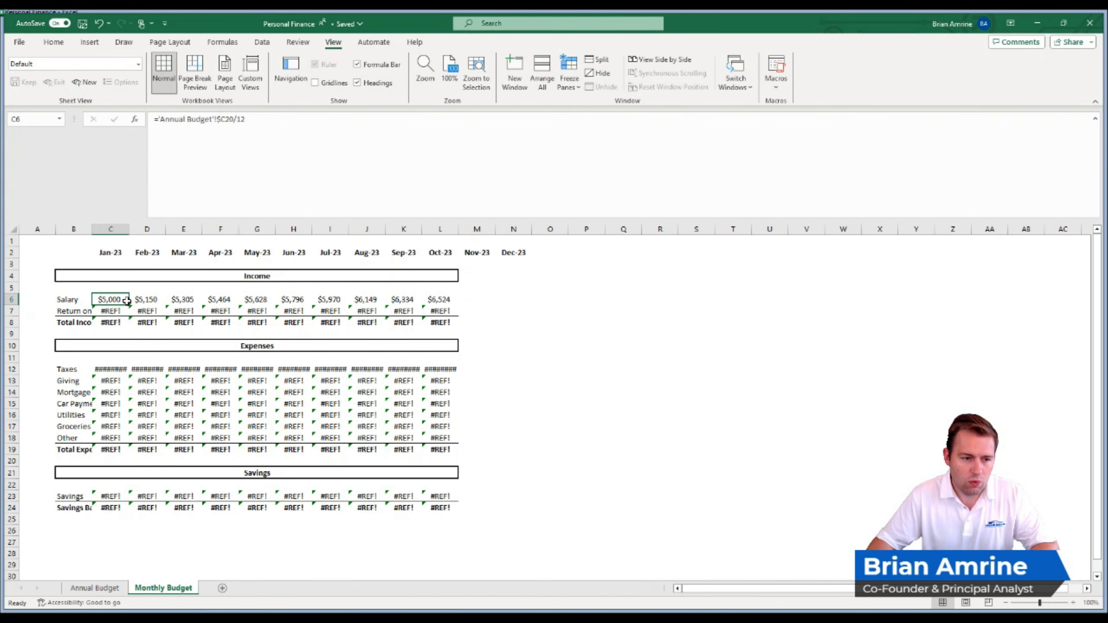
left_click_drag(129, 306, 457, 314)
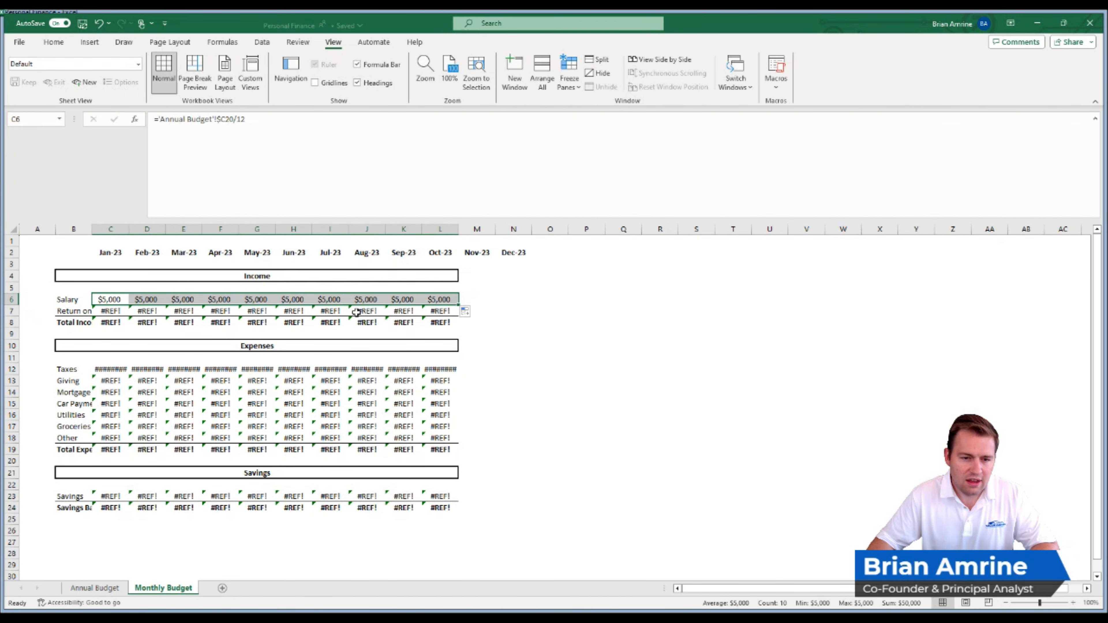
- Extend the Salary formula from L6 to Dec-23 in N6 and check the sum of C6:N6
left_click(436, 301)
left_click_drag(458, 304, 516, 302)
left_click_drag(94, 299, 512, 302)
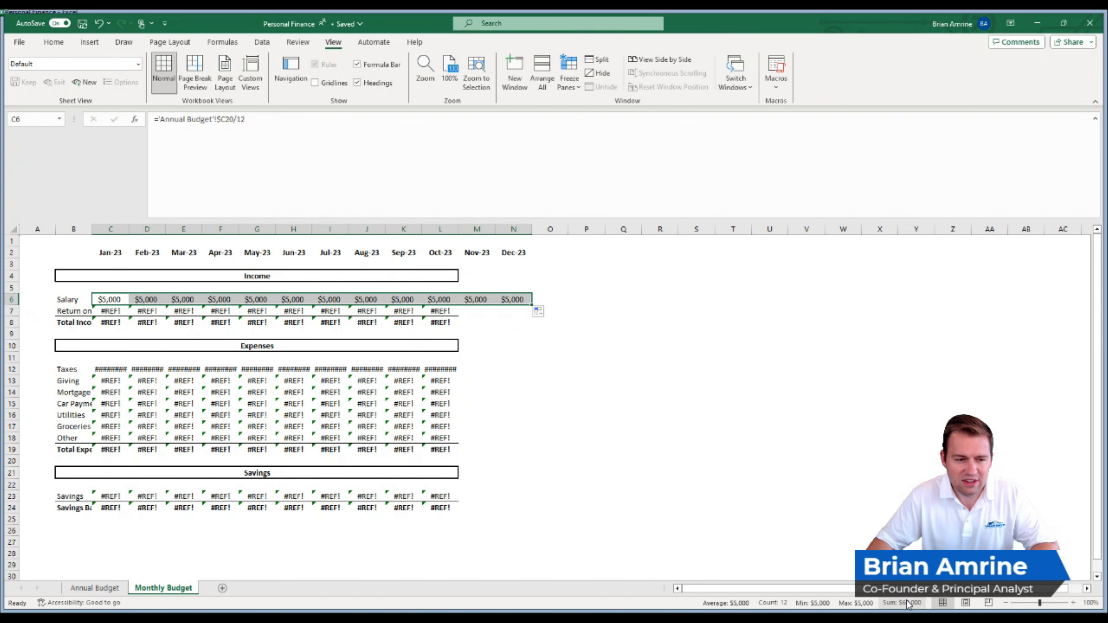
- Copy the January salary formula down to Return on Savings in C7, fill it across to N7 and check its reference
left_click(114, 301)
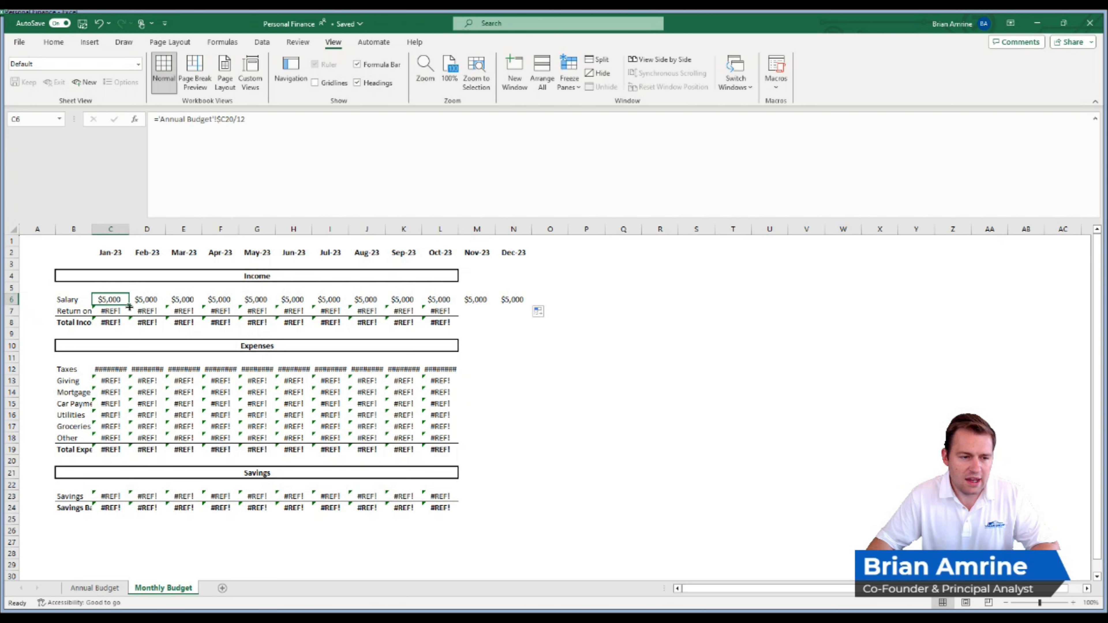
left_click(83, 311)
left_click(120, 301)
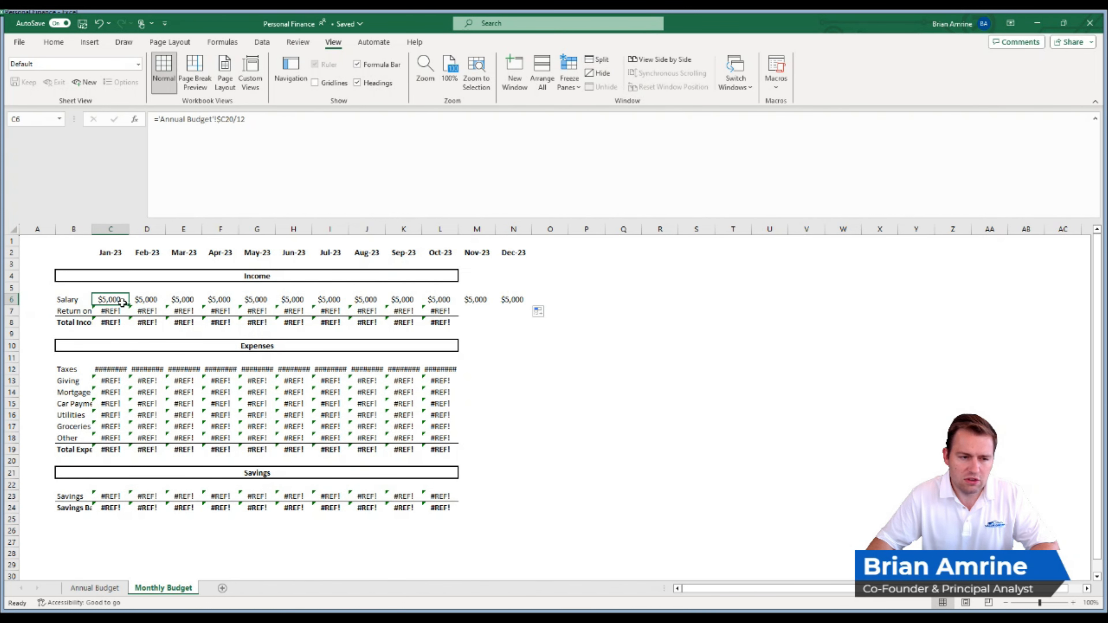
left_click_drag(128, 305, 129, 312)
left_click(128, 312)
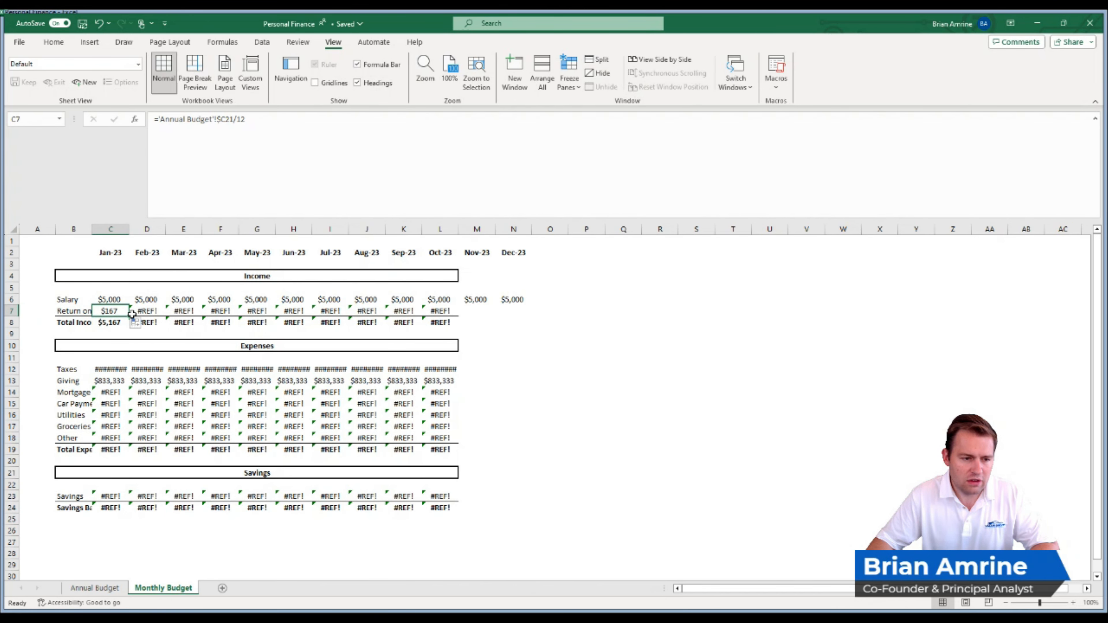
left_click_drag(129, 316, 531, 316)
double_click(115, 311)
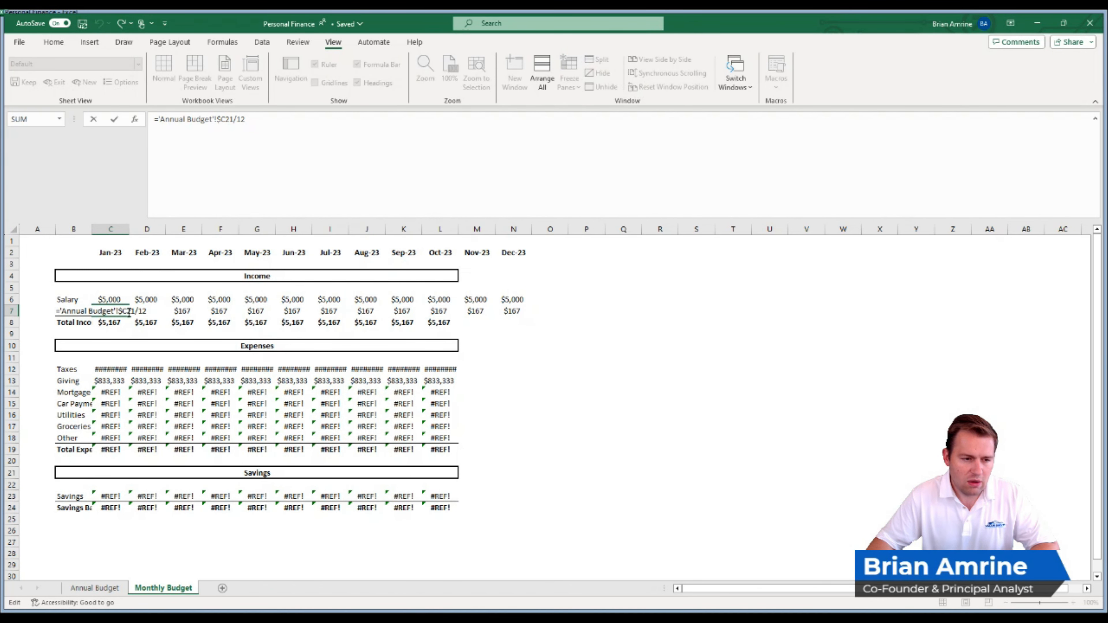
key("Escape")
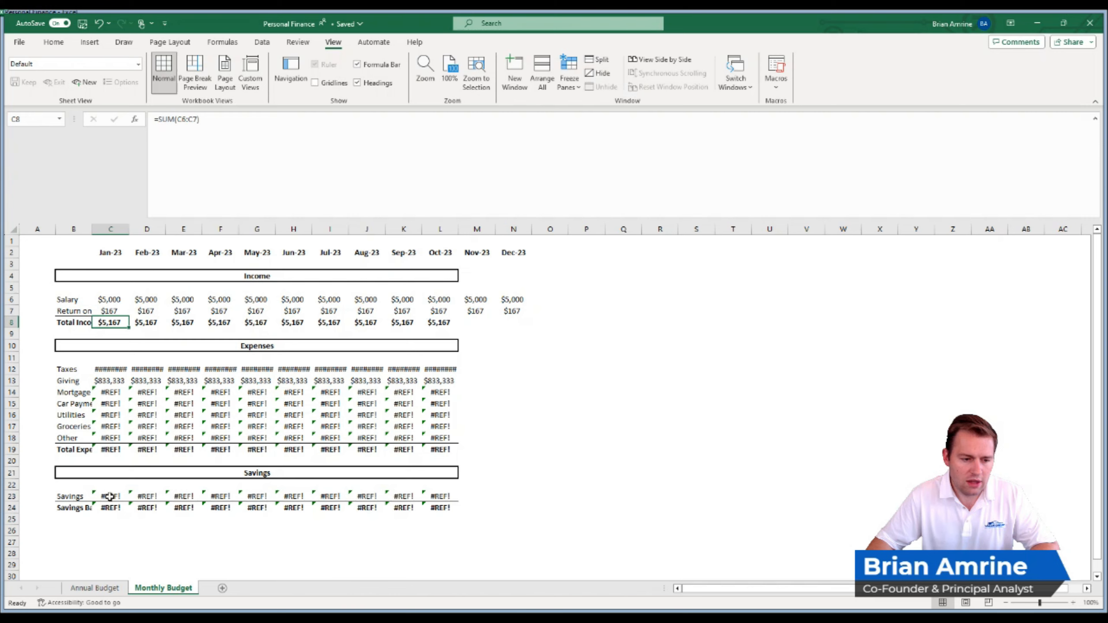
- Check the 2023 Return on Savings formula on the Annual Budget sheet, and add a bottom border across B7:N7 on the Monthly Budget sheet
left_click(109, 589)
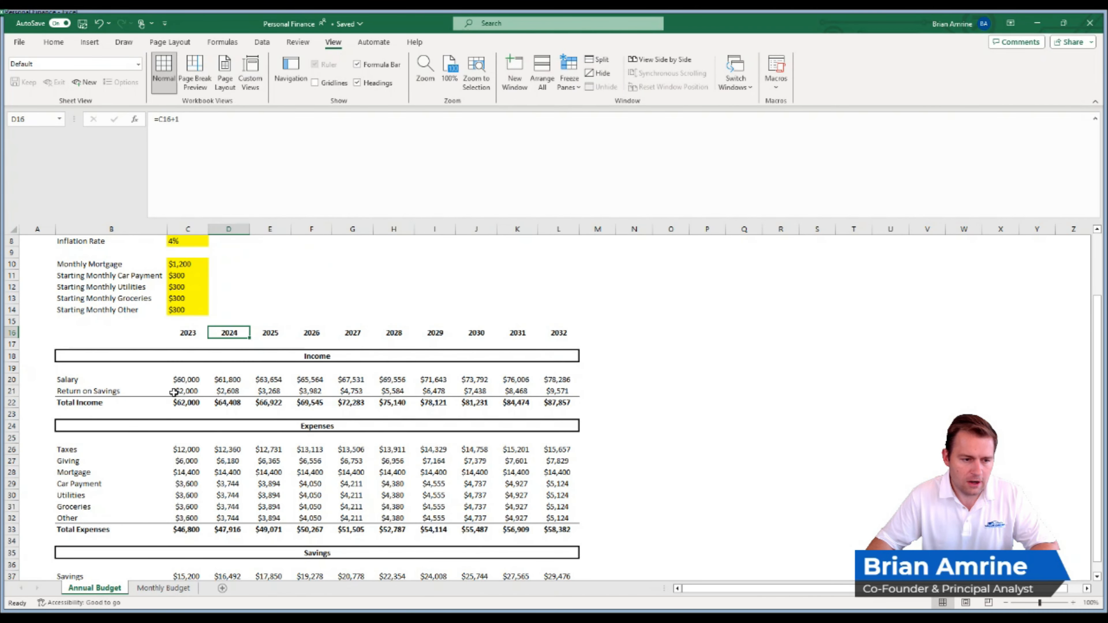
left_click(183, 388)
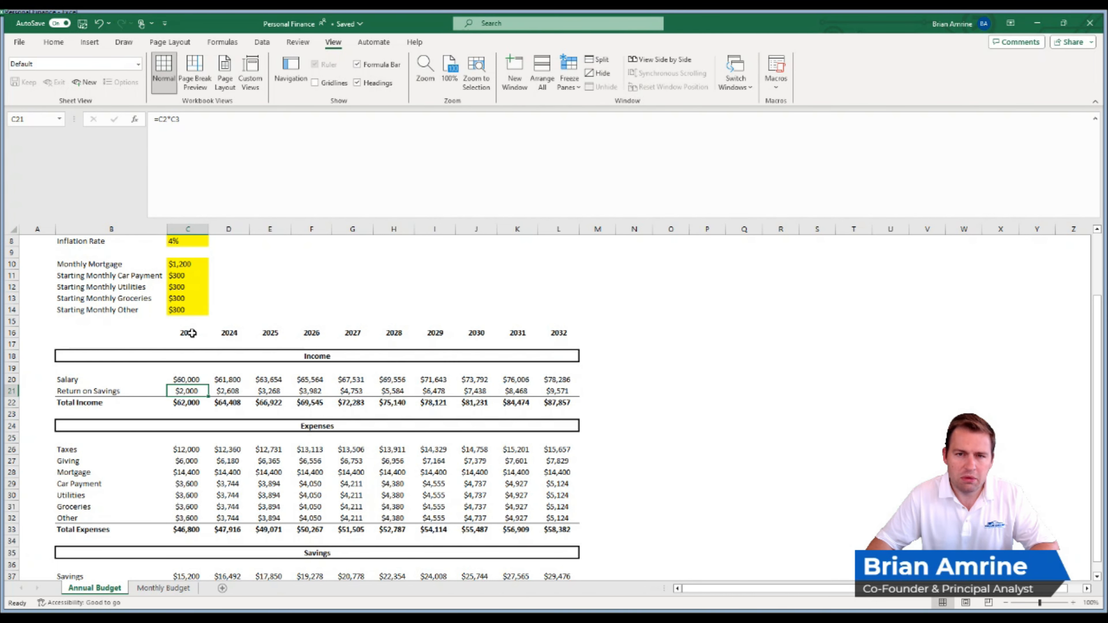
left_click(164, 589)
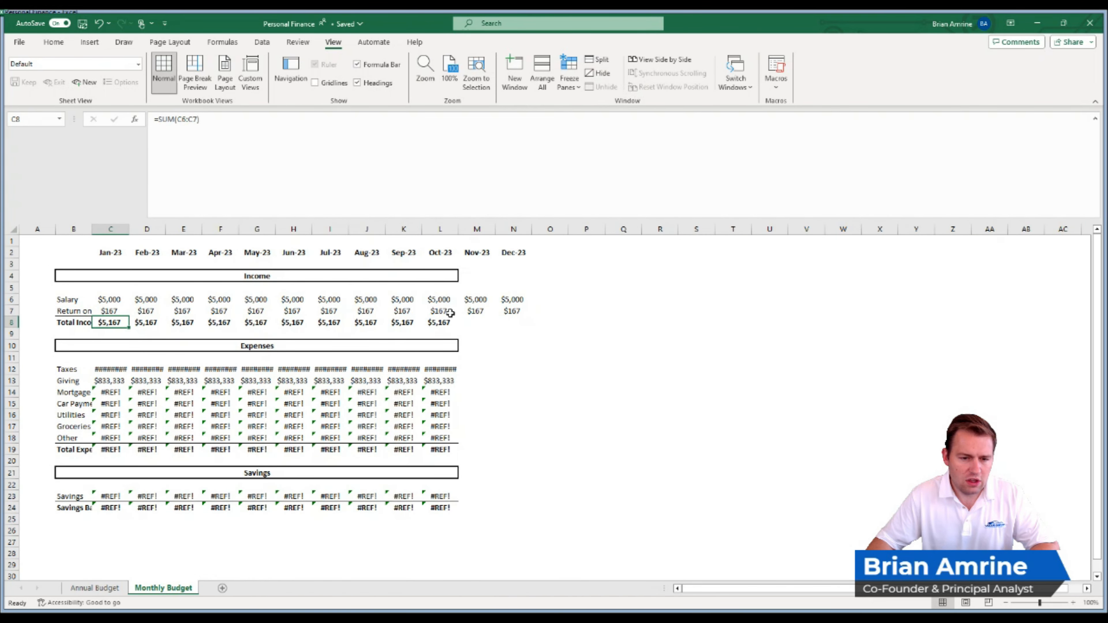
left_click_drag(70, 311, 503, 306)
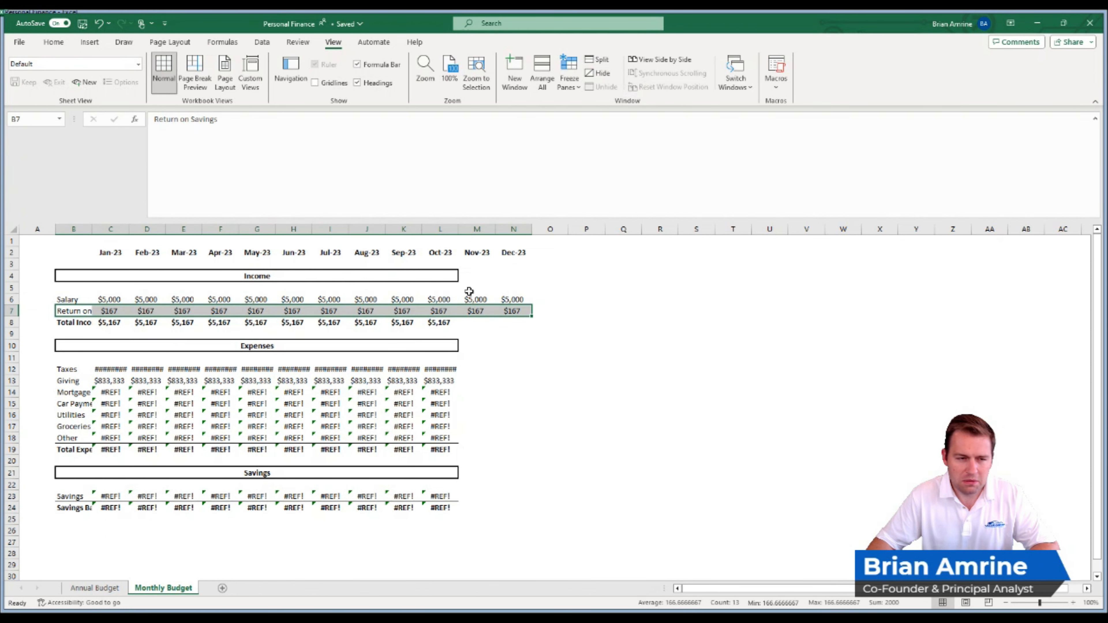
left_click(61, 42)
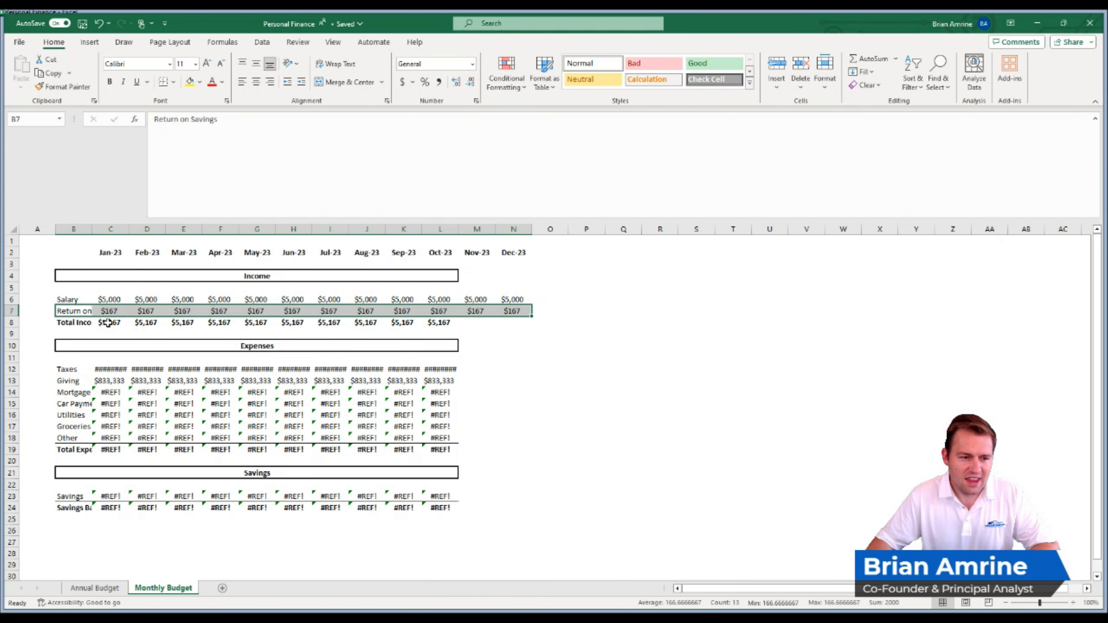
- Extend the Total Income sum from L8 to Dec-23 in N8 and autofit column B to its labels
left_click(439, 320)
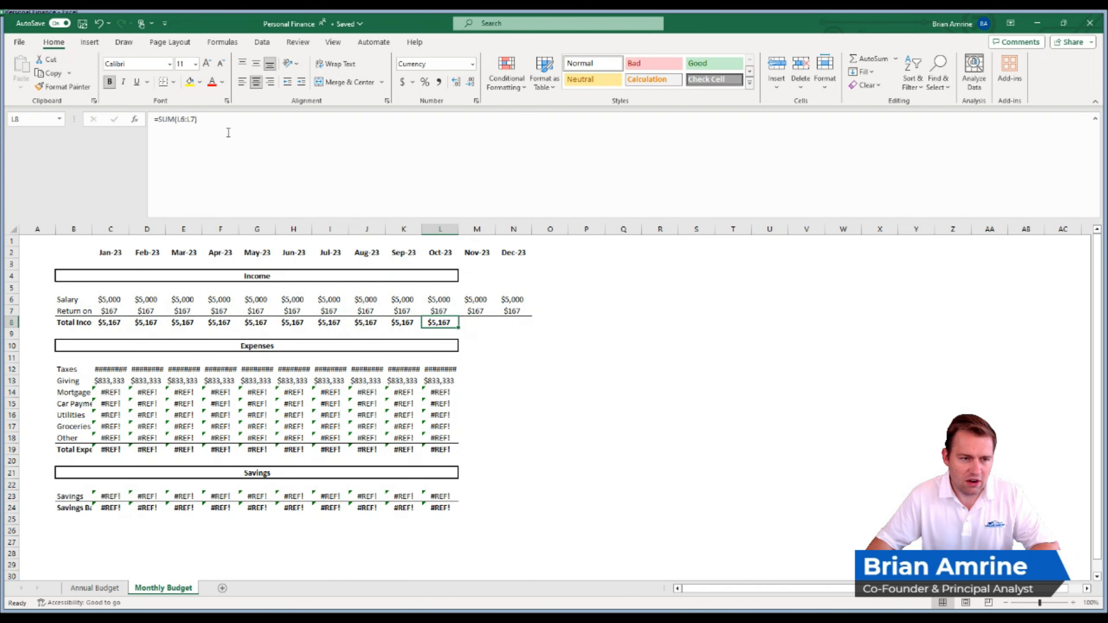
double_click(434, 322)
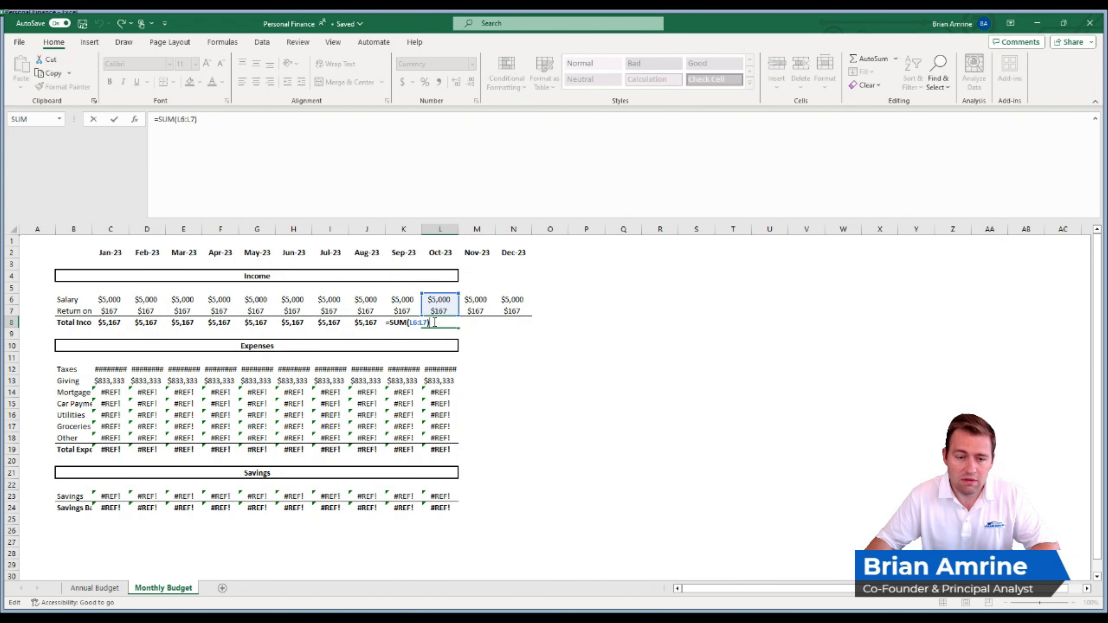
key("ctrl+Return")
left_click_drag(461, 328, 529, 328)
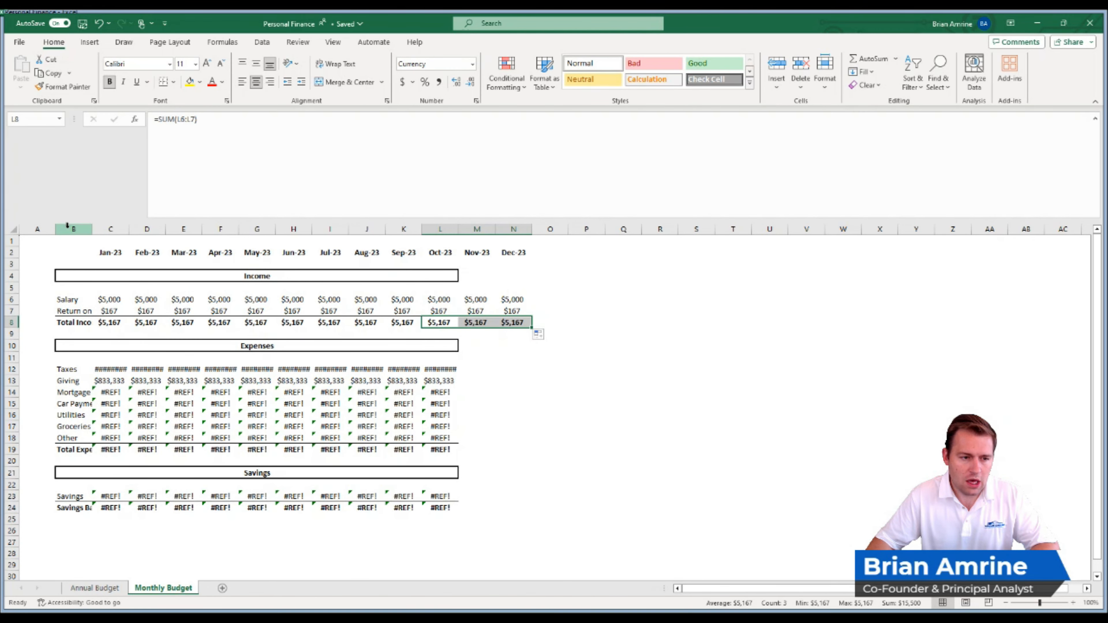
double_click(90, 229)
left_click(90, 229)
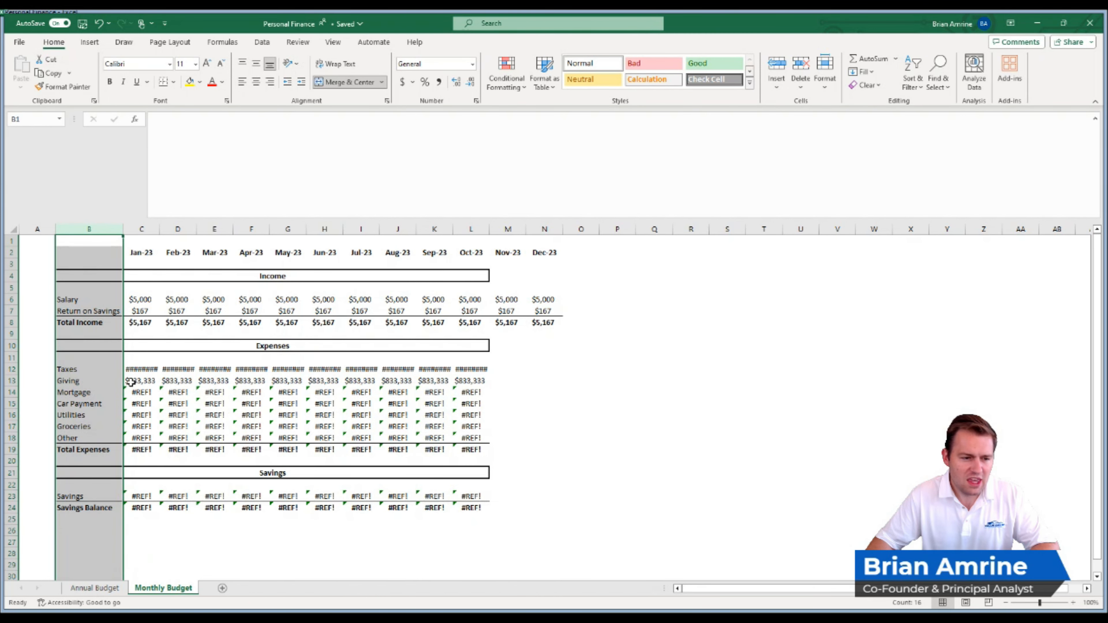
- Copy the January salary formula to Taxes in C12 and fill it through all expense rows and months, C12:N18
left_click(140, 297)
key("ctrl+c")
left_click(144, 368)
key("ctrl+v")
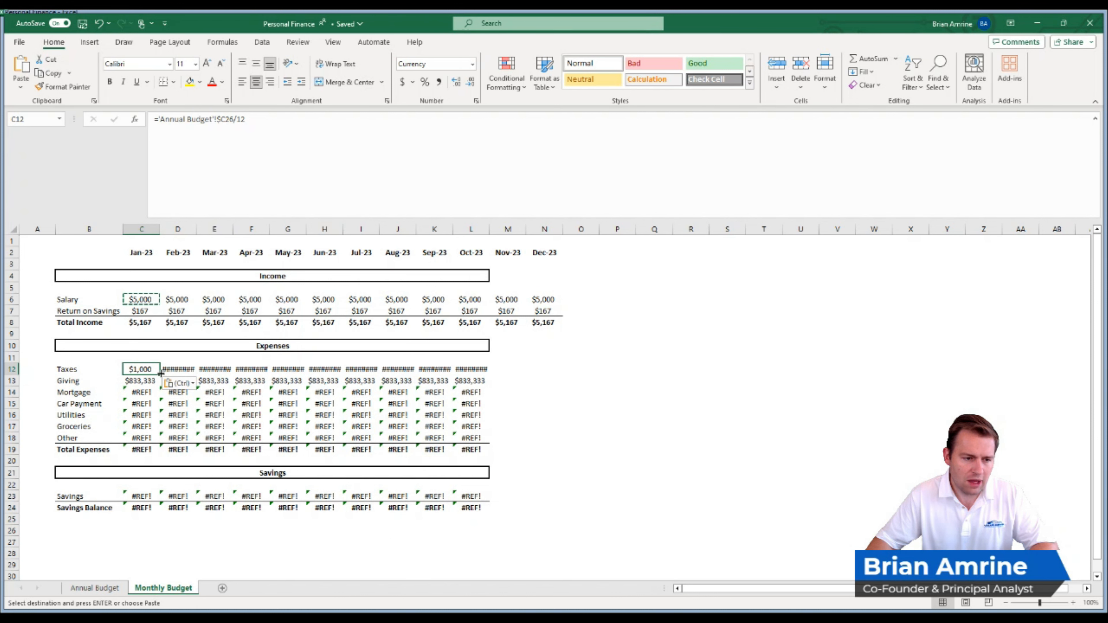
left_click_drag(161, 373, 550, 444)
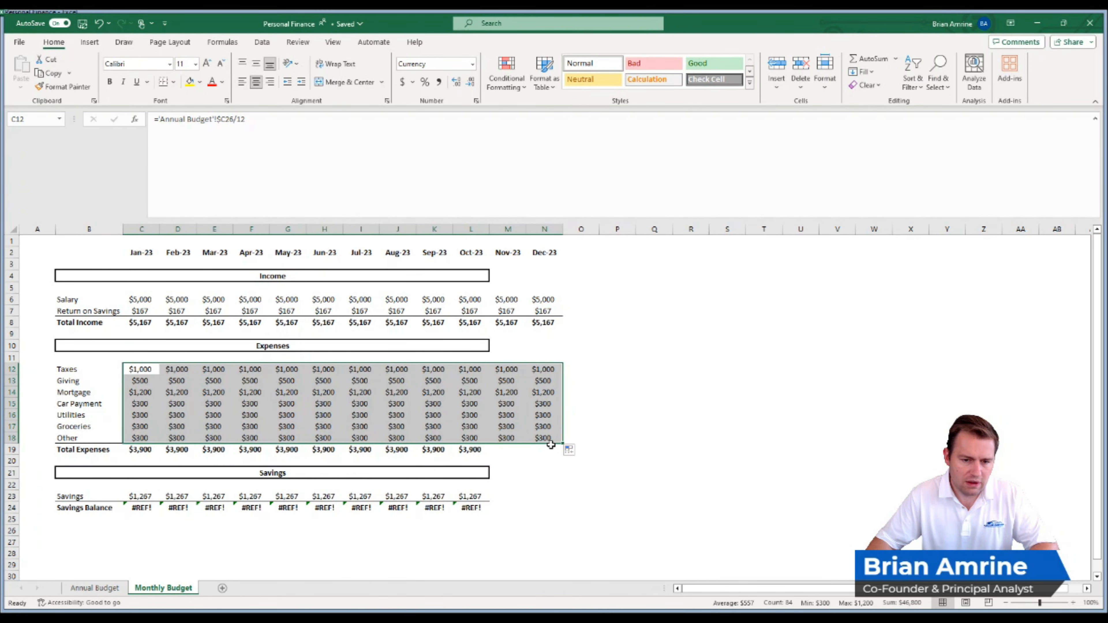
- Extend the Total Expenses sum from L19 to Dec-23 in N19 and add a bottom border across B18:N18
left_click(485, 450)
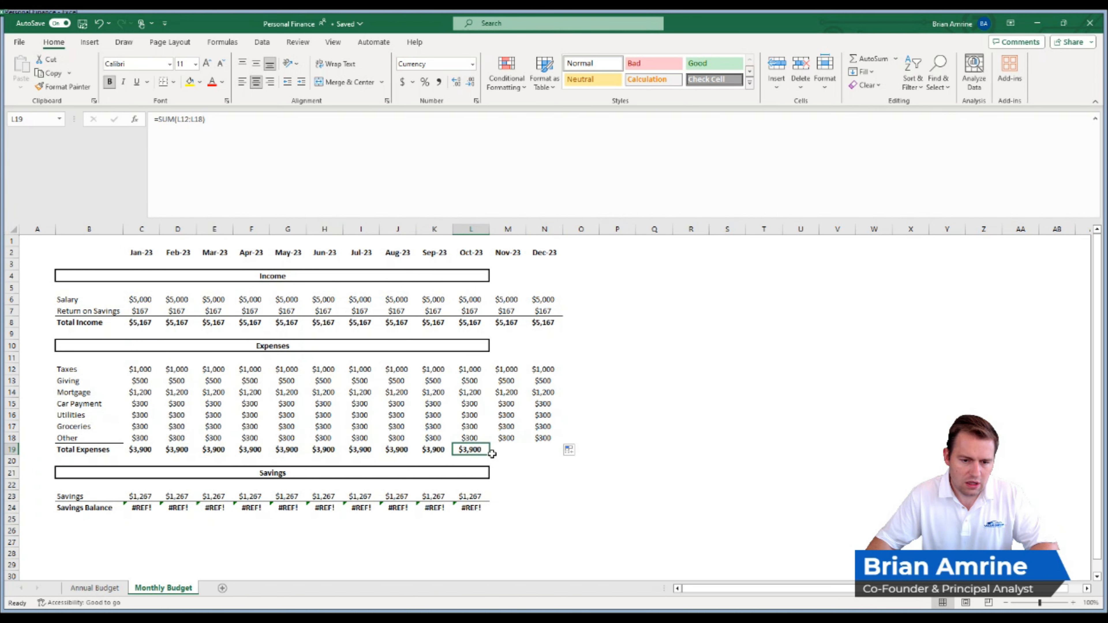
left_click_drag(490, 454, 74, 437)
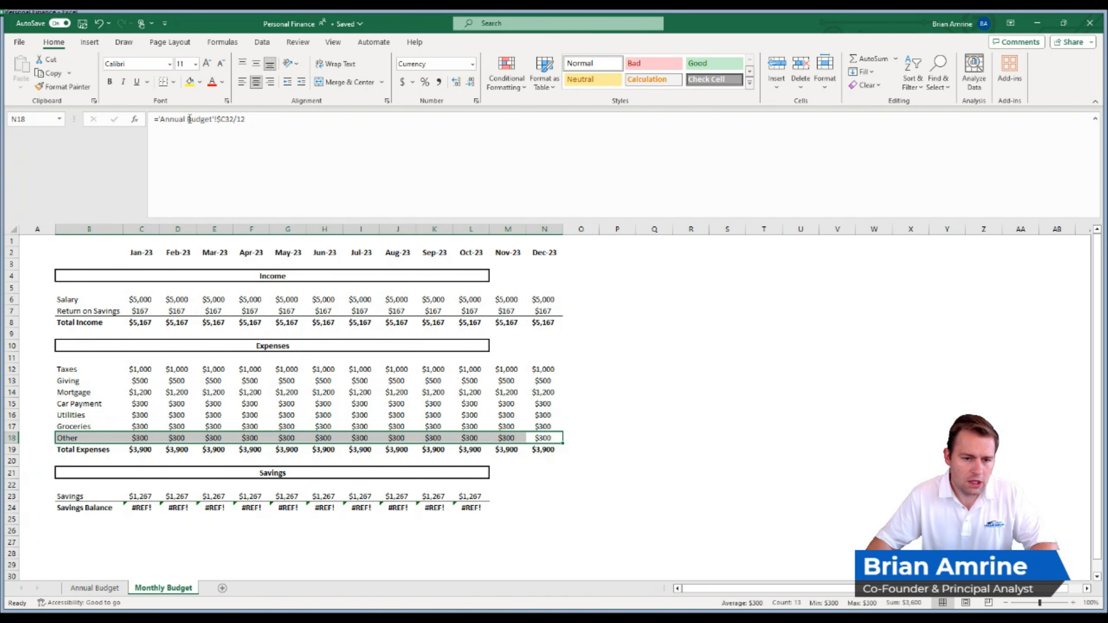
- Re-merge and center the Income header across B4:N4 and outline the merged cell with a thick border
left_click(340, 276)
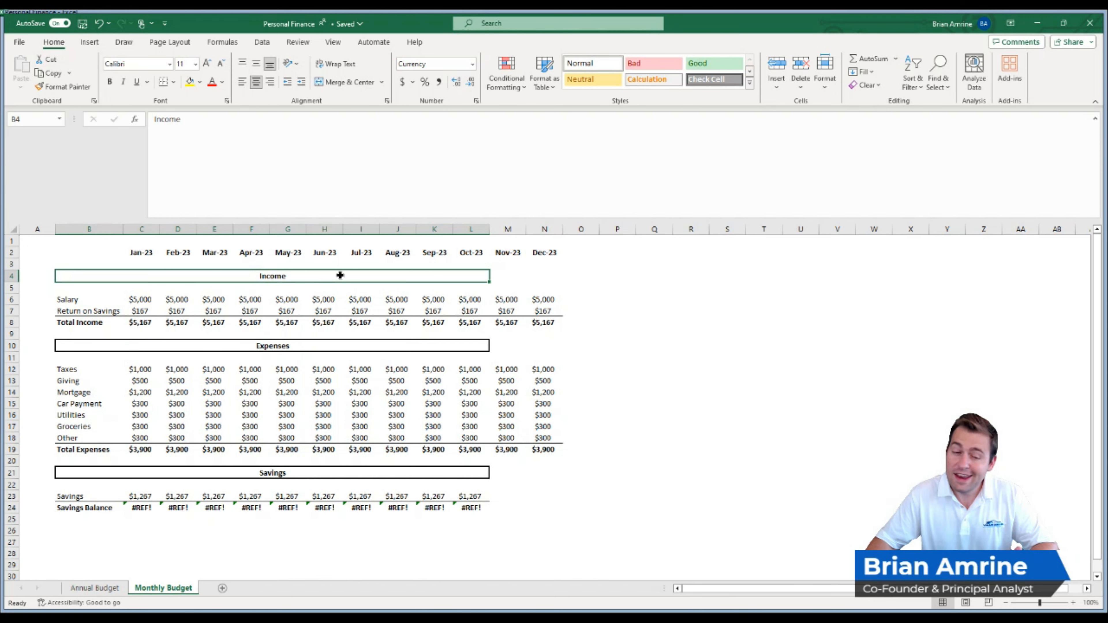
left_click_drag(340, 275, 542, 276)
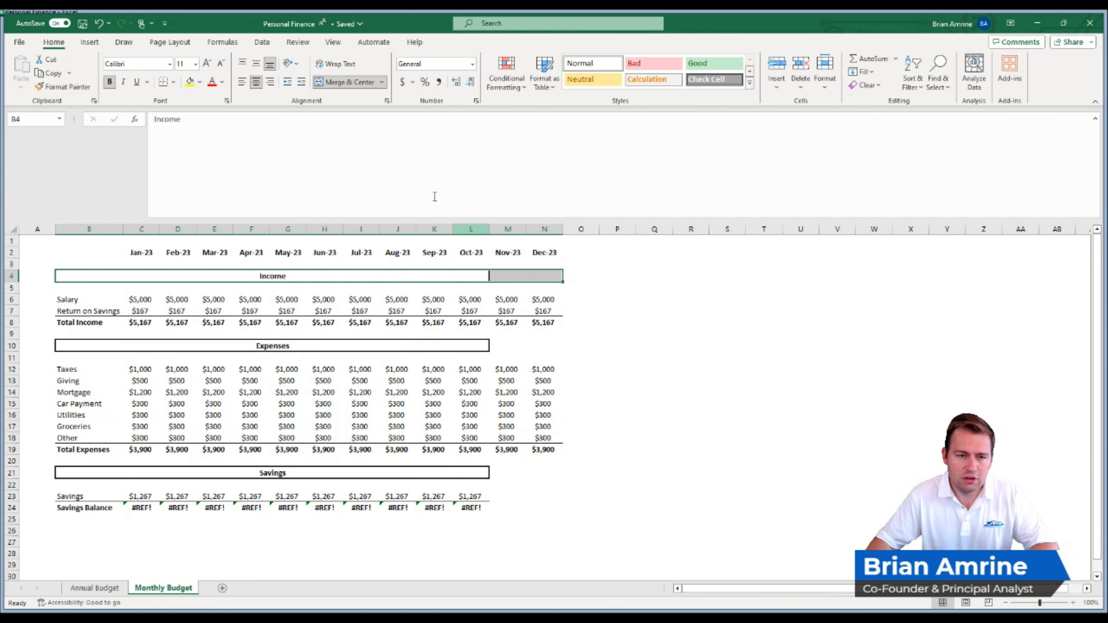
left_click(340, 84)
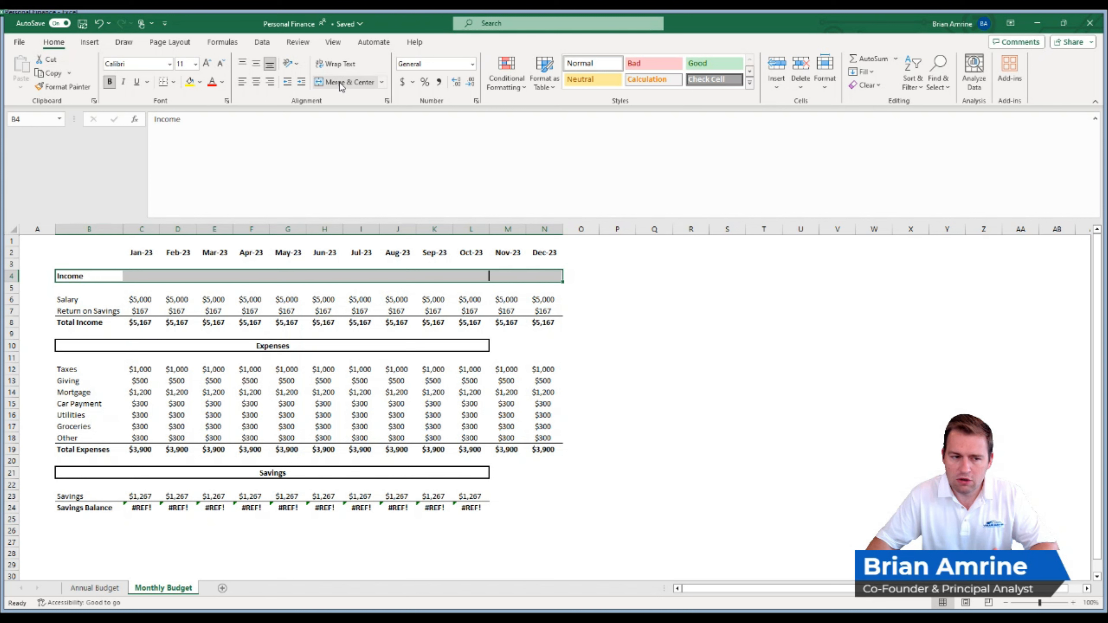
left_click(358, 85)
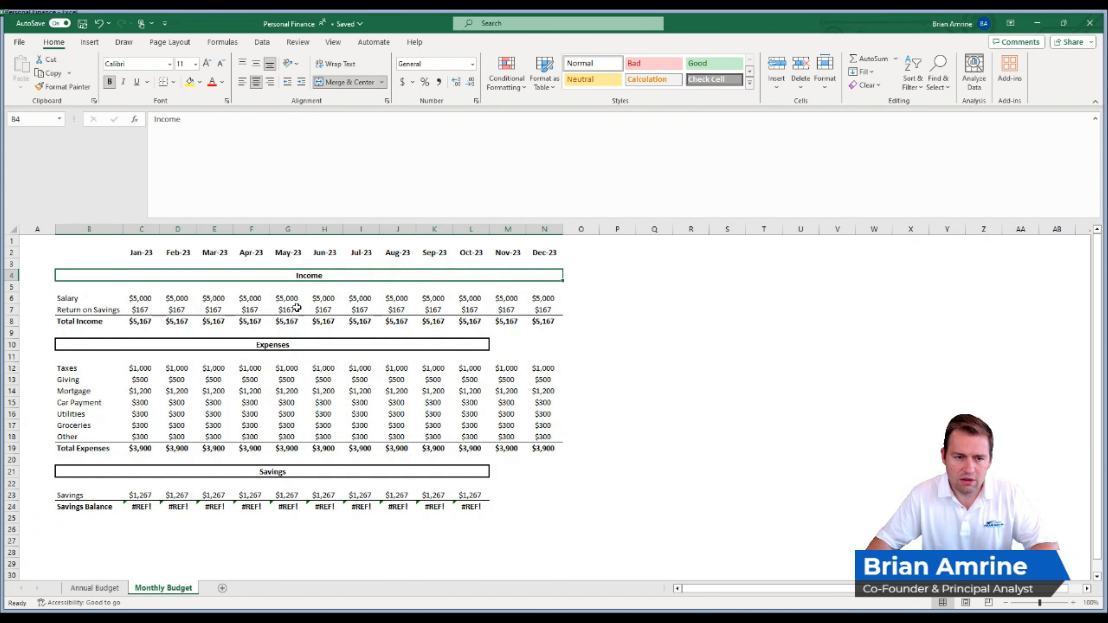
left_click(610, 288)
left_click(546, 275)
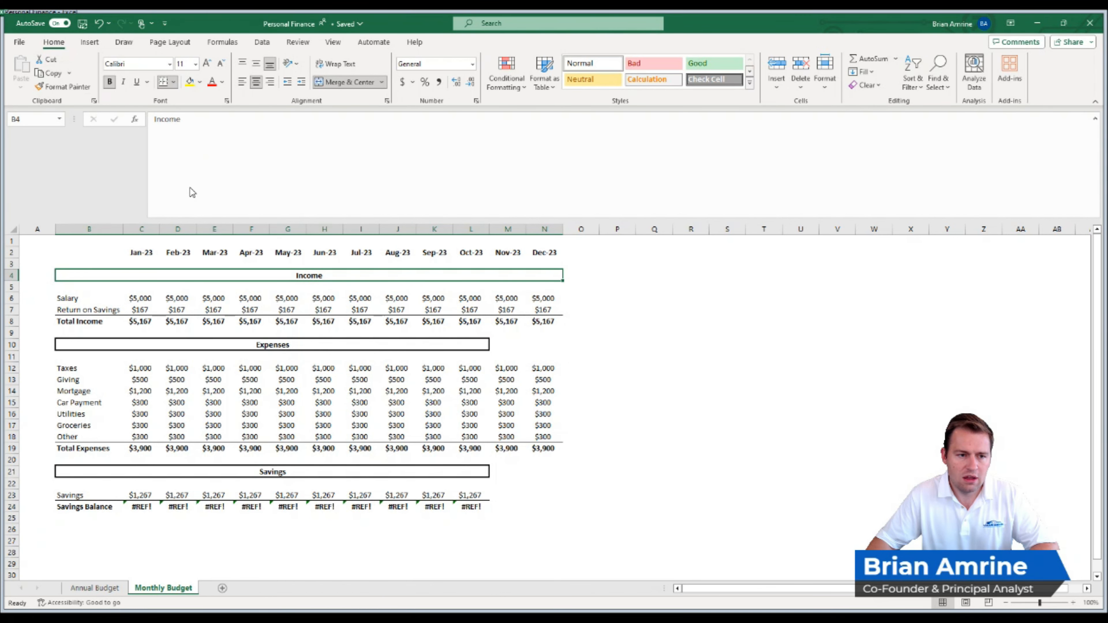
key("F4")
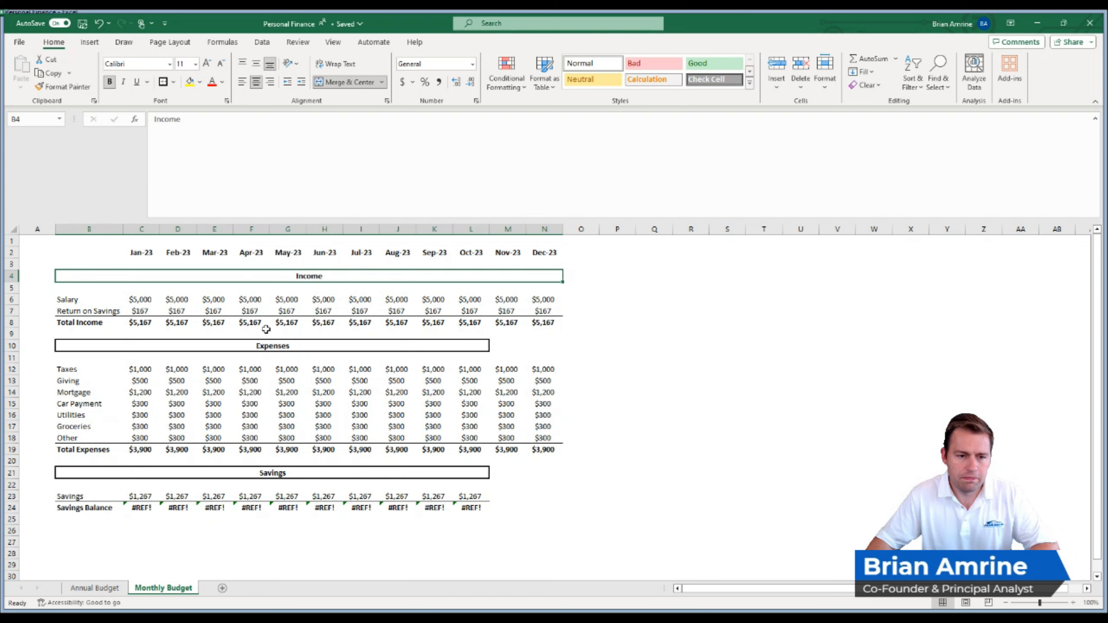
- Re-merge and center the Expenses header across B10:N10 and give it the same thick outline
left_click(377, 346)
left_click_drag(378, 346, 545, 343)
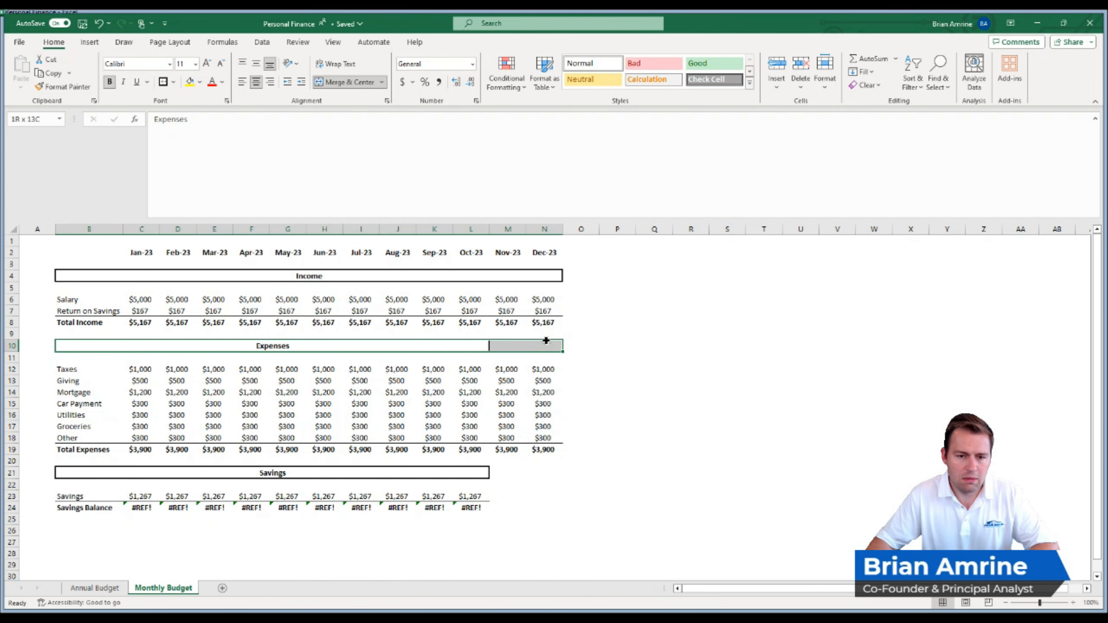
left_click(324, 82)
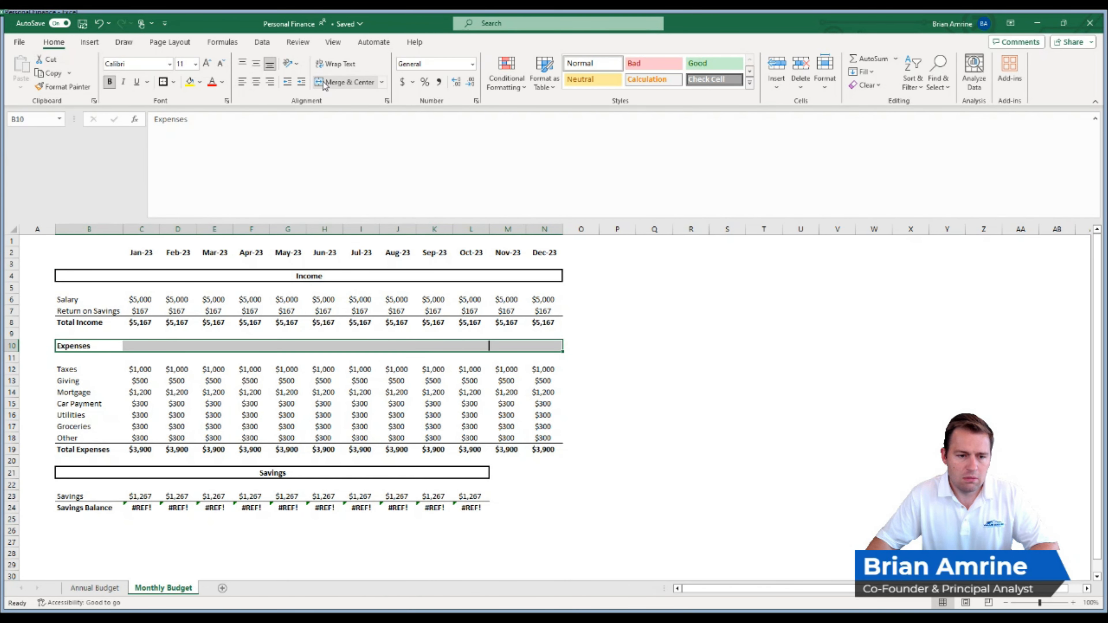
left_click(325, 83)
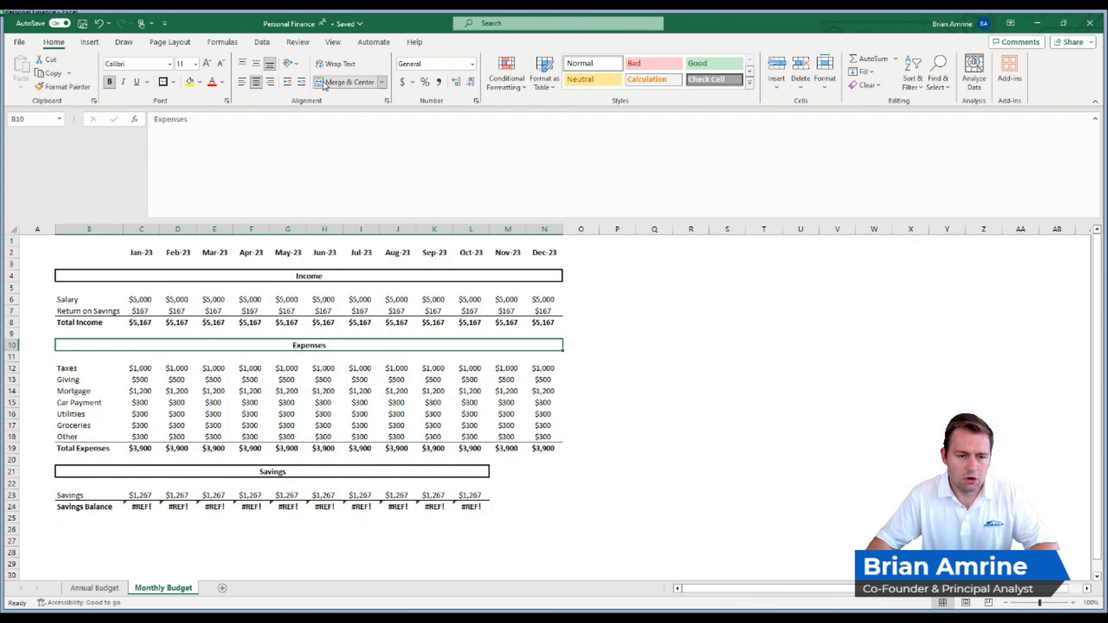
left_click(164, 82)
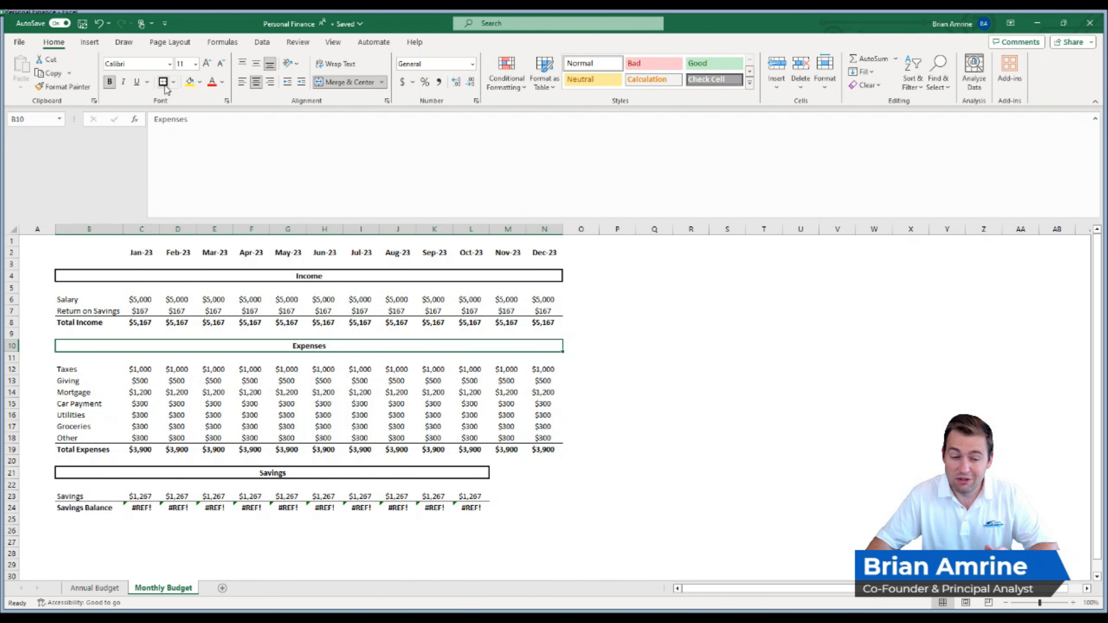
- Re-merge and center the Savings header across B21:N21 with the same thick outline
left_click_drag(342, 473, 541, 472)
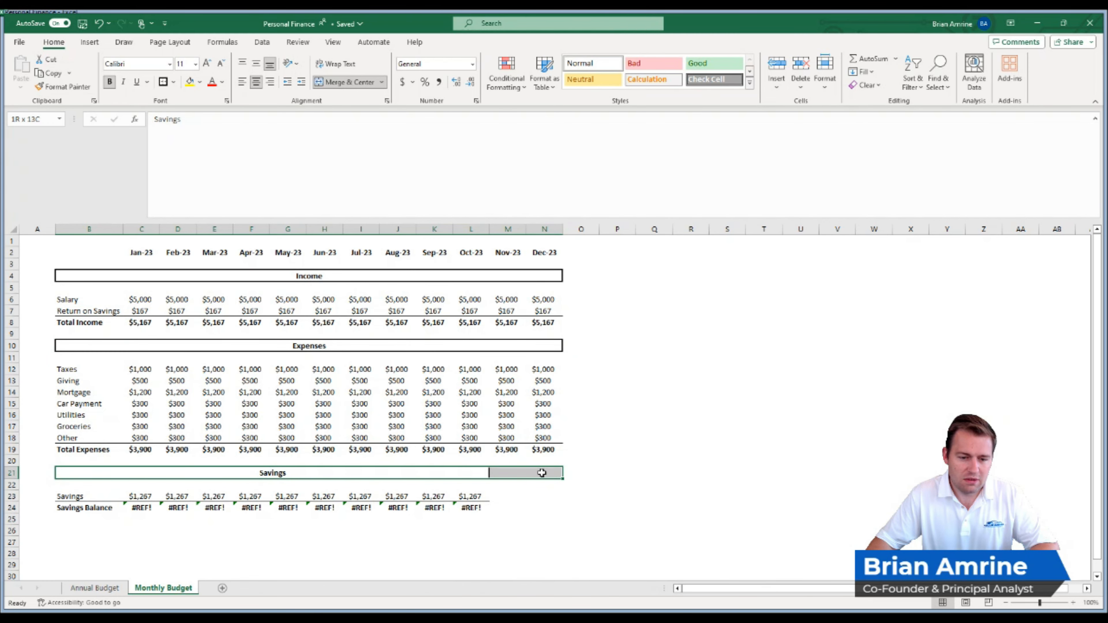
left_click(336, 87)
left_click(336, 88)
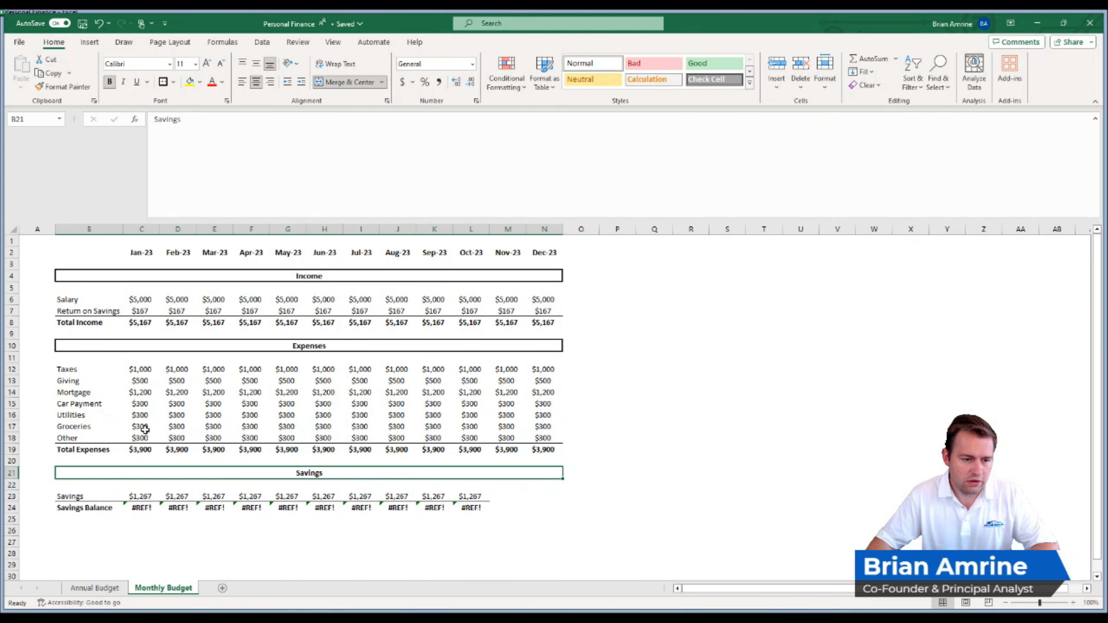
- Check the January Taxes formula in C12 and the cell references of the January Savings formula in C23
left_click(139, 368)
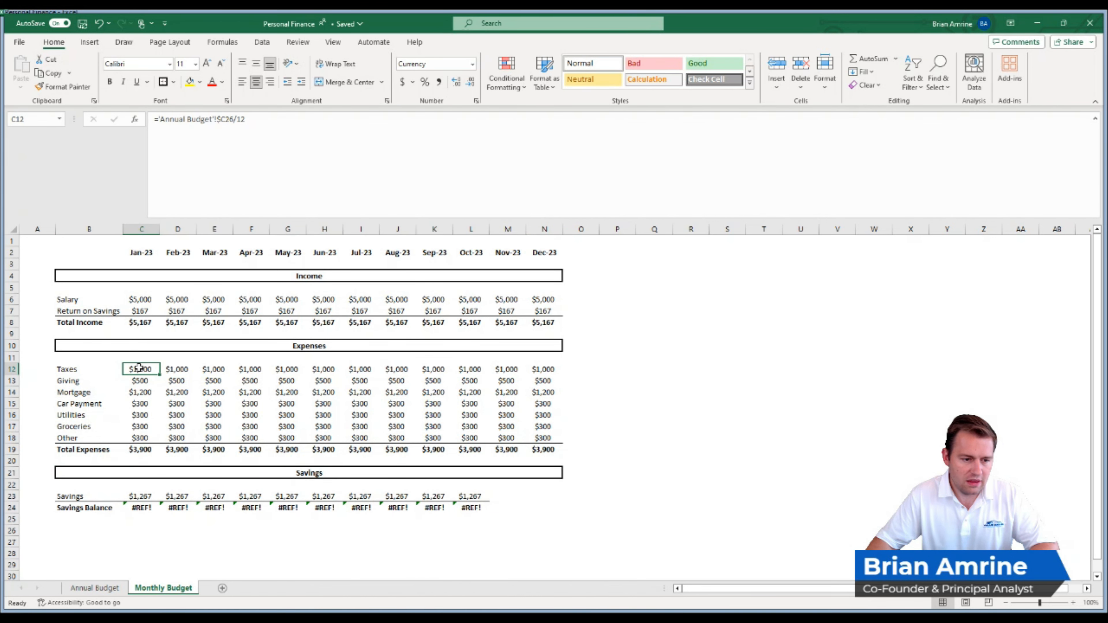
double_click(139, 496)
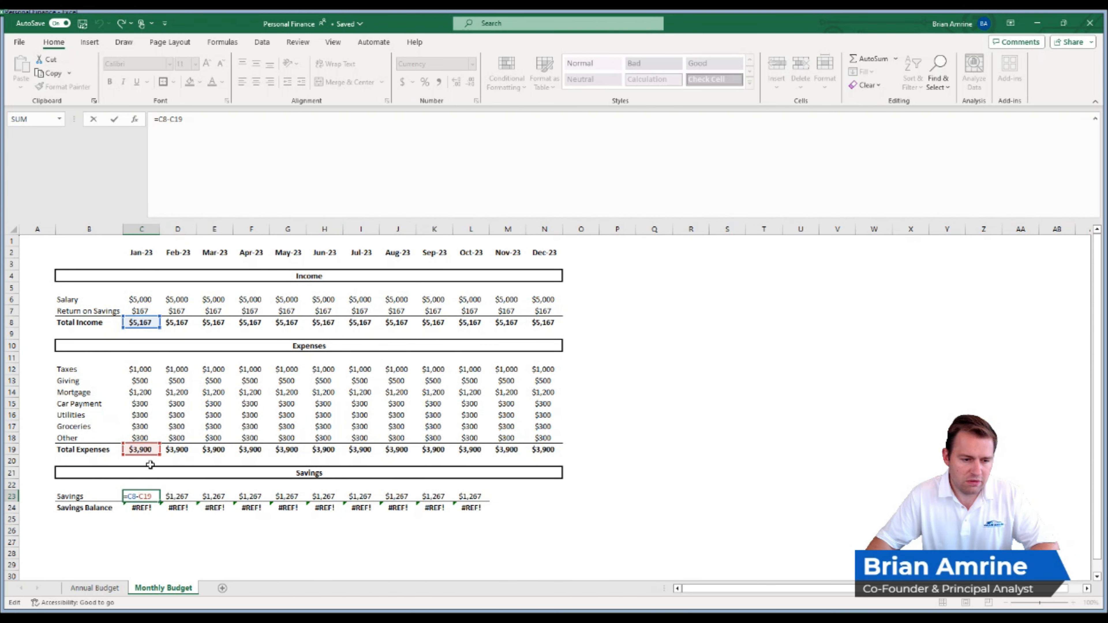
key("Return")
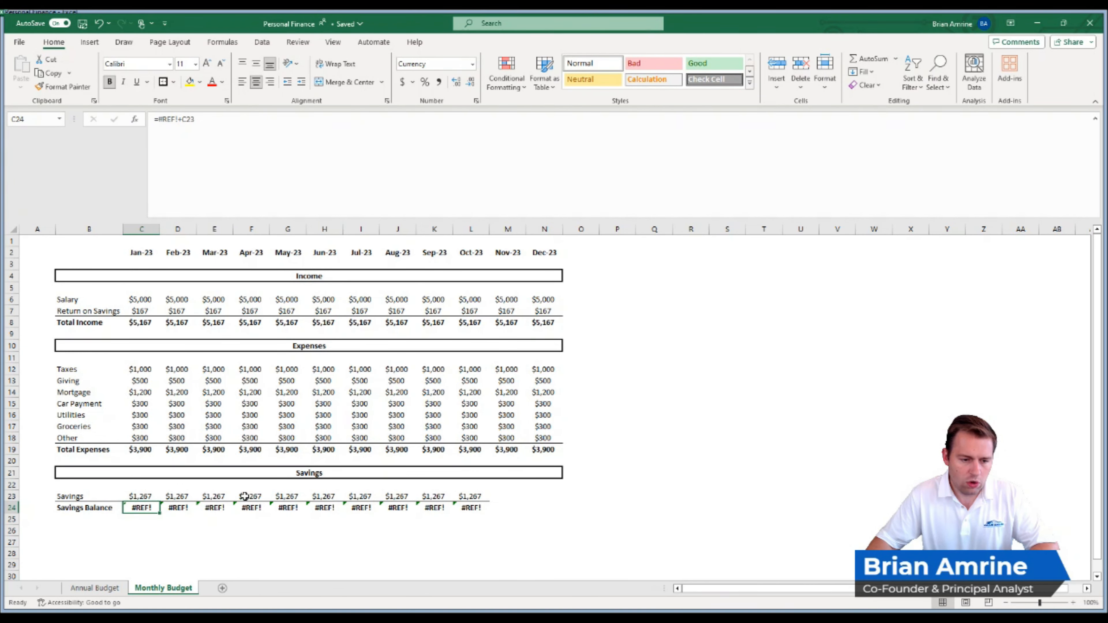
- Replace the broken reference in the January Savings Balance, C24, with the Starting Savings Balance in C2 of the Annual Budget sheet, keeping +C23
double_click(143, 509)
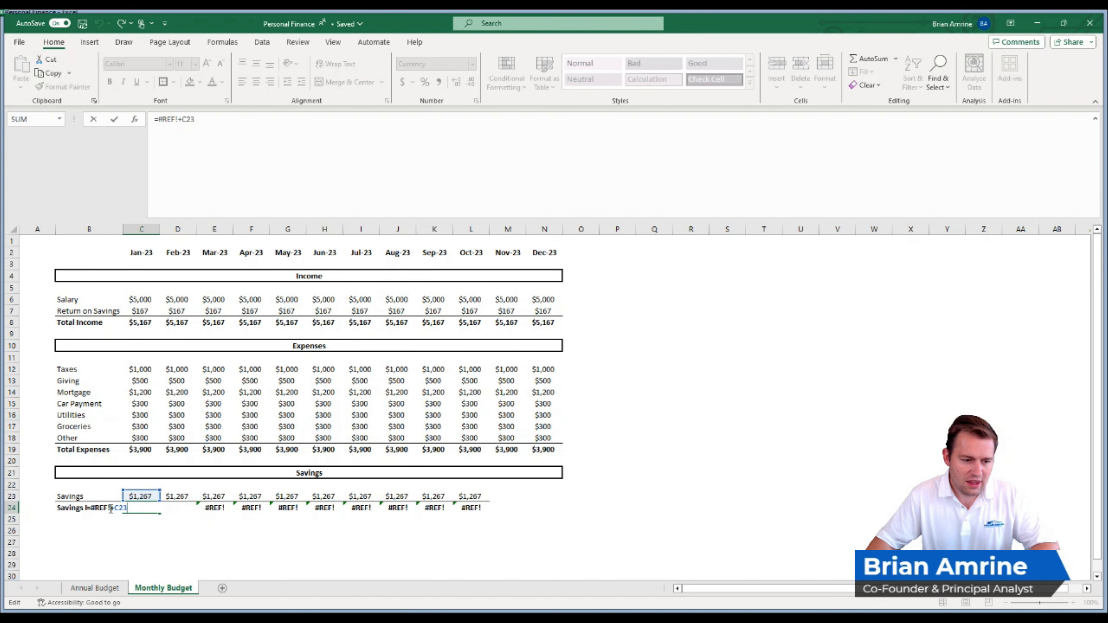
left_click_drag(109, 508, 91, 508)
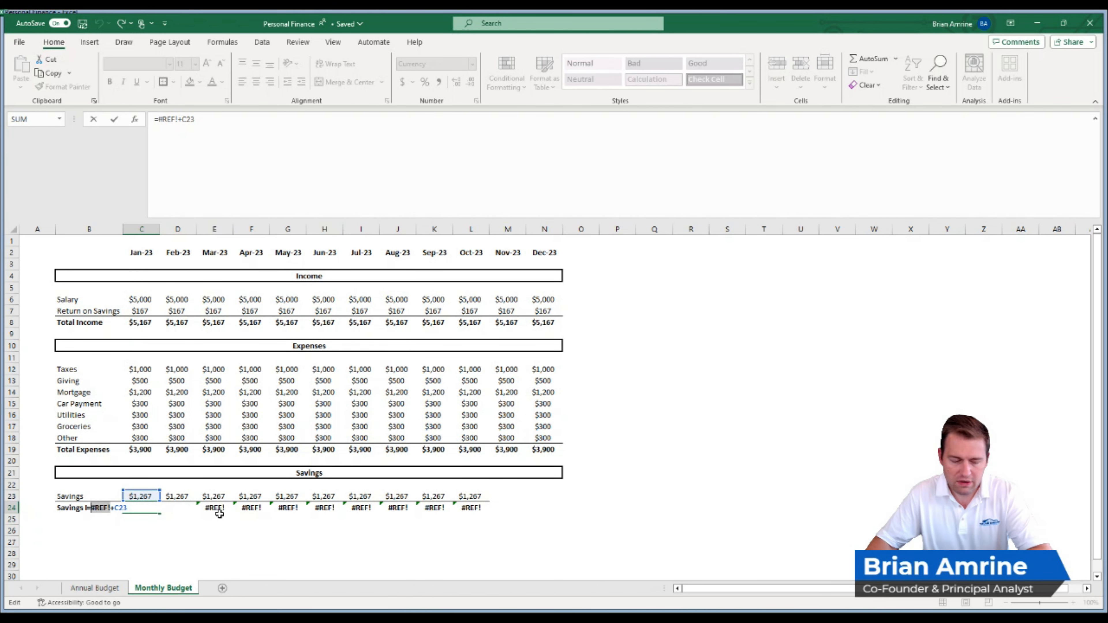
key("BackSpace")
key("BackSpace")
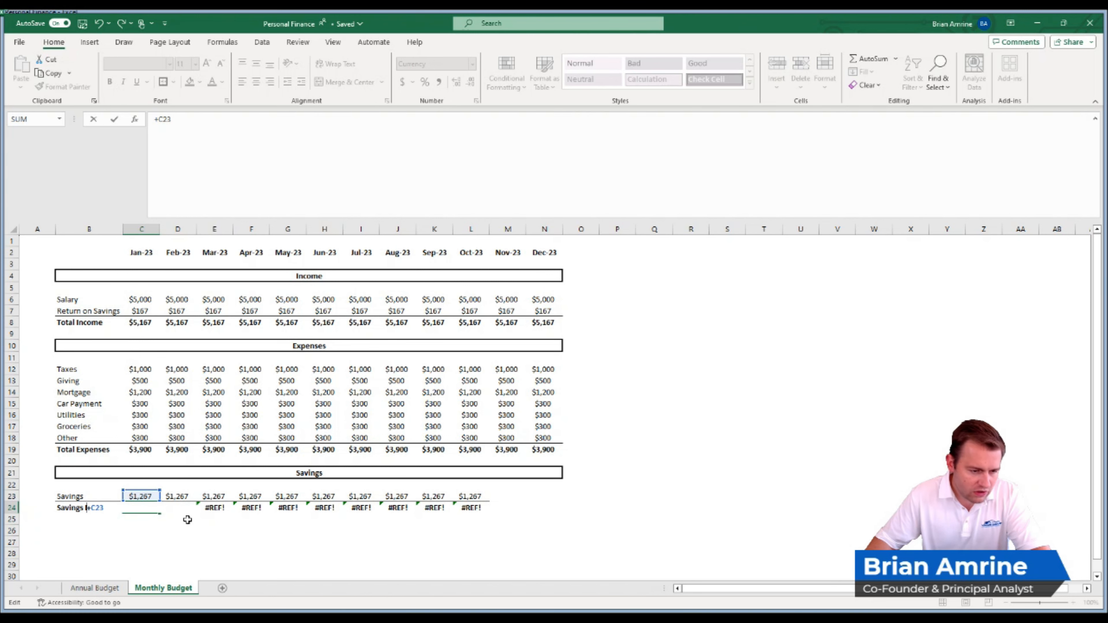
type("=")
left_click(94, 587)
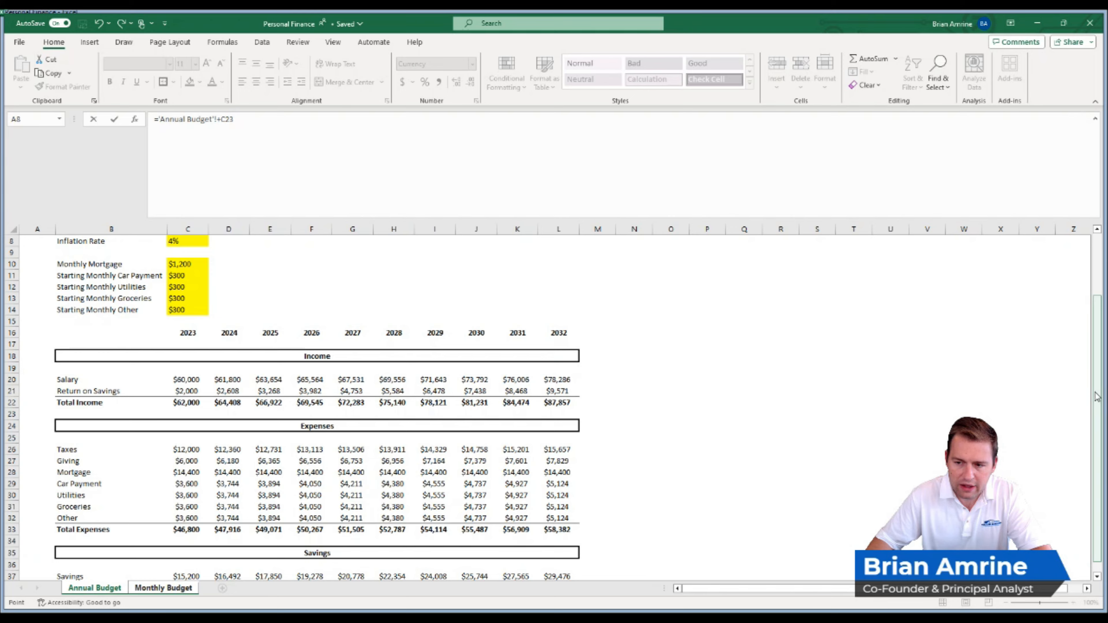
scroll(1093, 397, "up", 3)
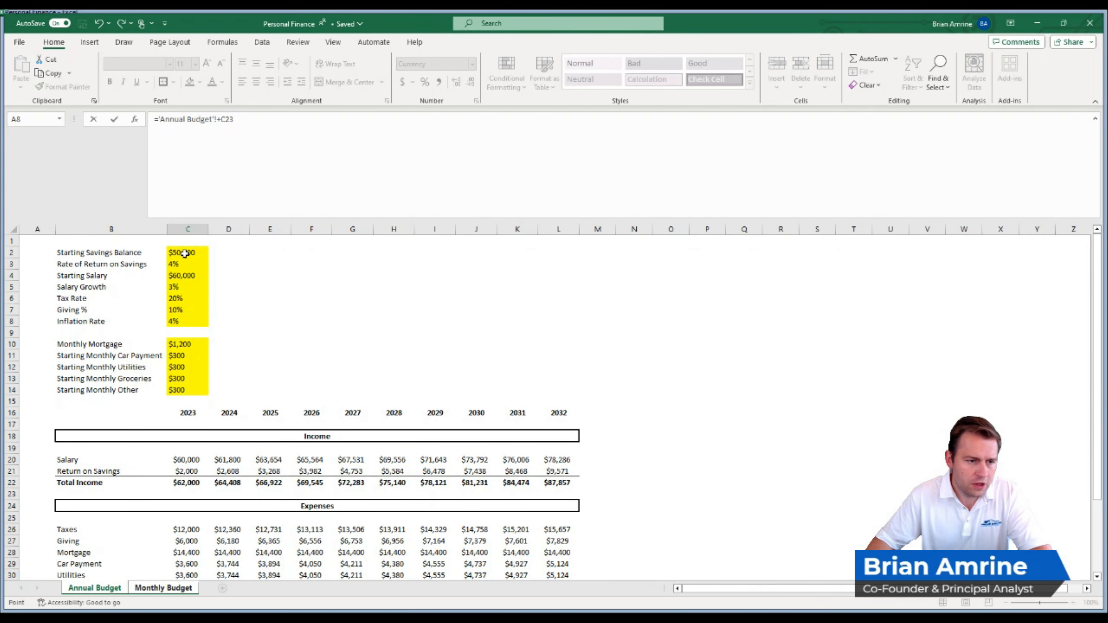
left_click(182, 253)
key("Return")
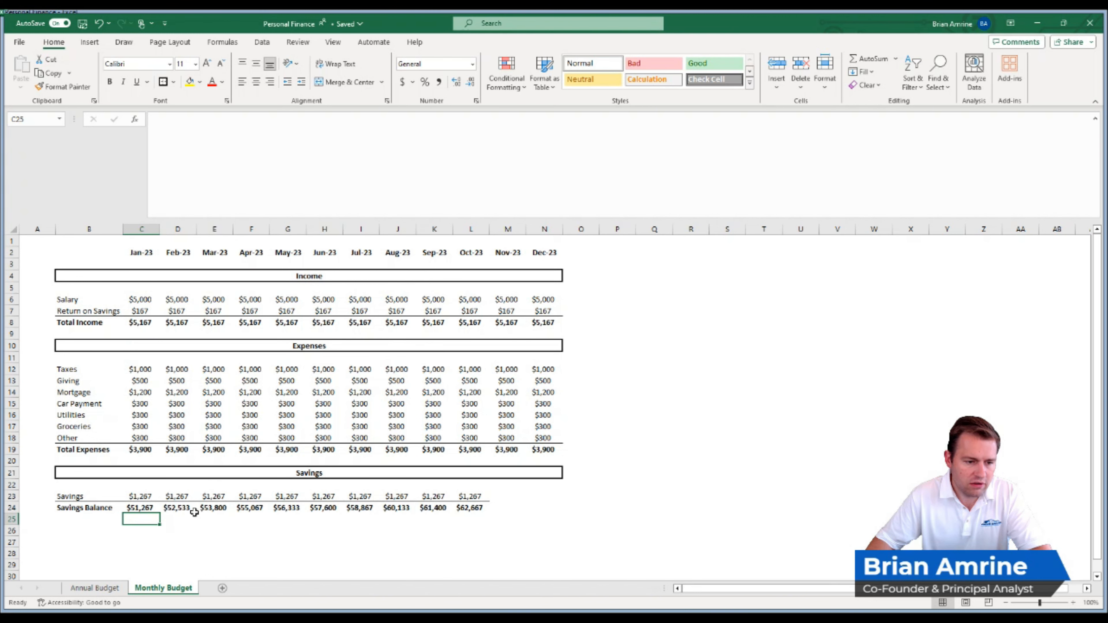
- Check the February Savings Balance formula in D24 and extend the October Savings and Savings Balance formulas, L23:L24, to Dec-23 in column N
left_click(182, 510)
double_click(182, 509)
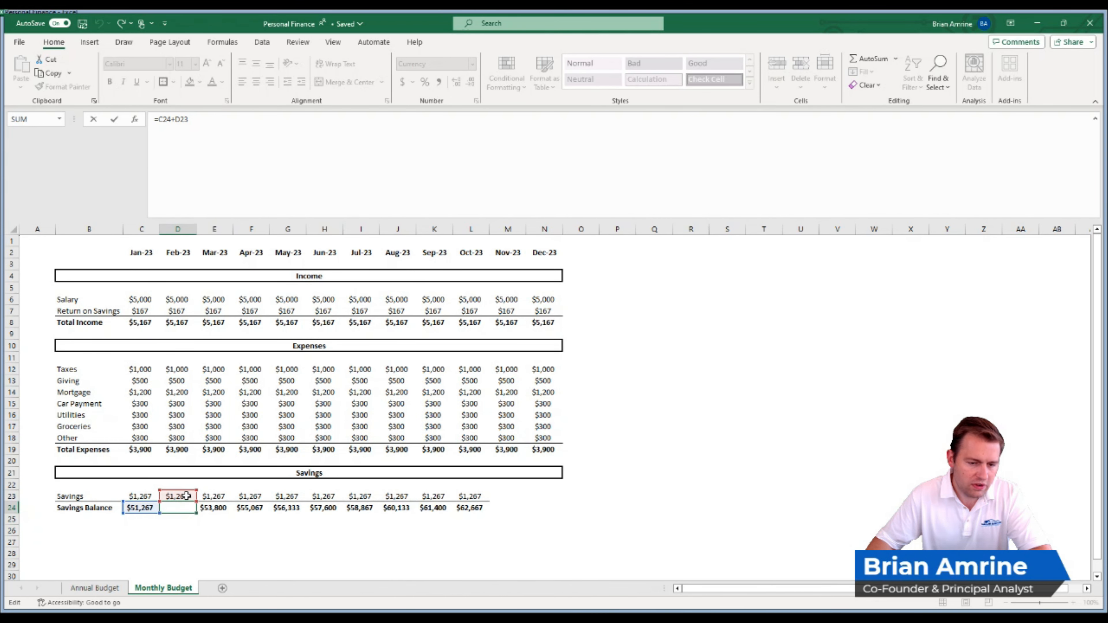
key("Return")
left_click_drag(477, 507, 561, 513)
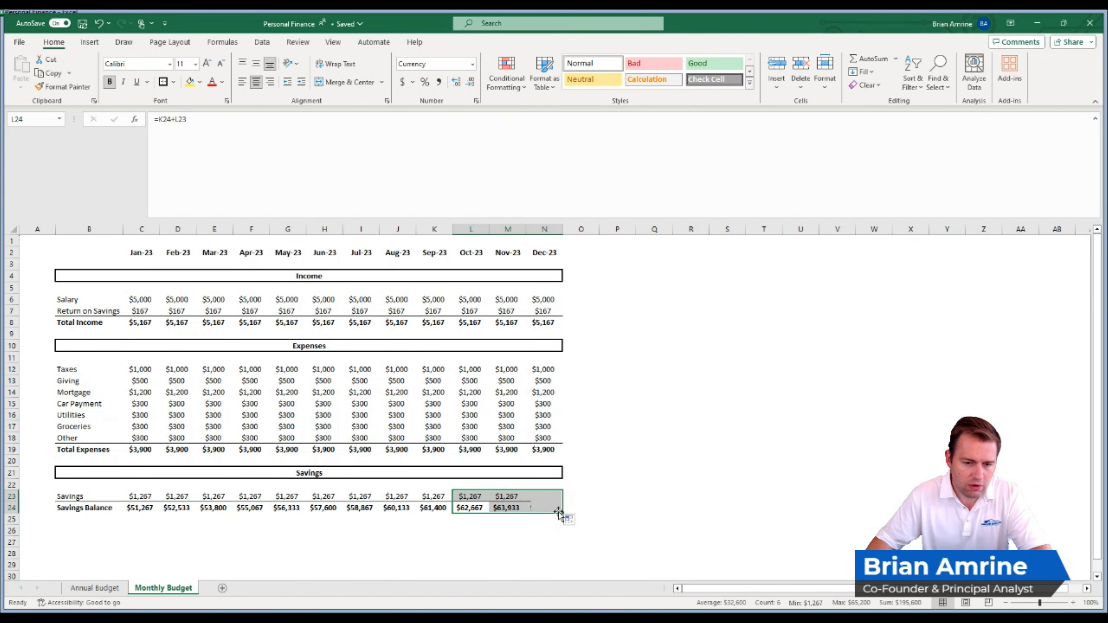
left_click(601, 485)
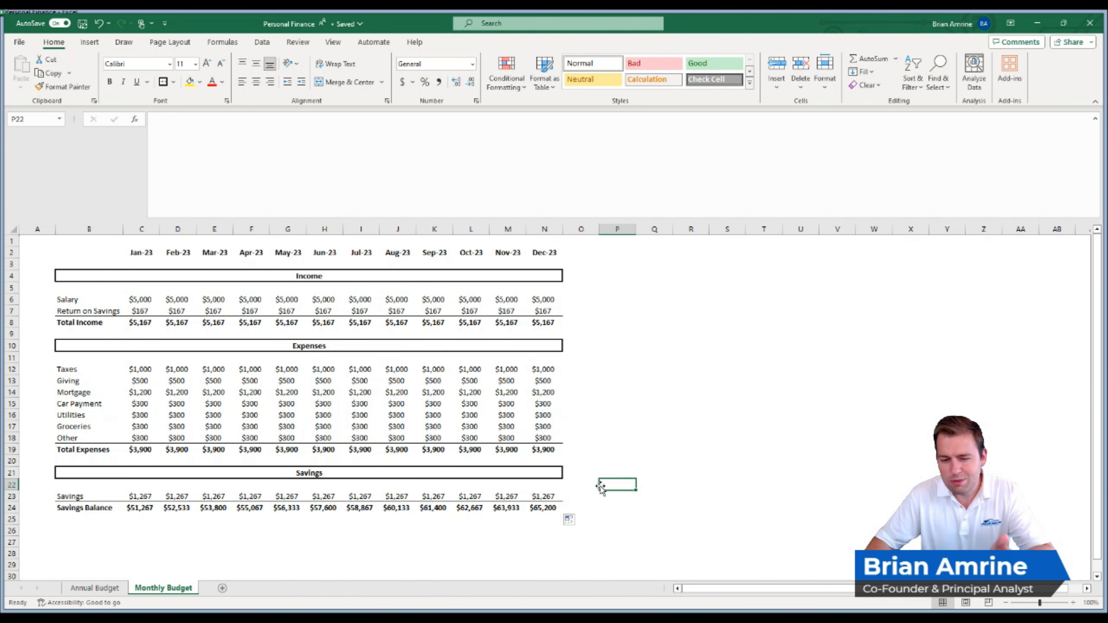
- Compare the Dec-23 Savings Balance in N24 with the 2023 Savings Balance in C38 of the Annual Budget sheet
left_click(537, 507)
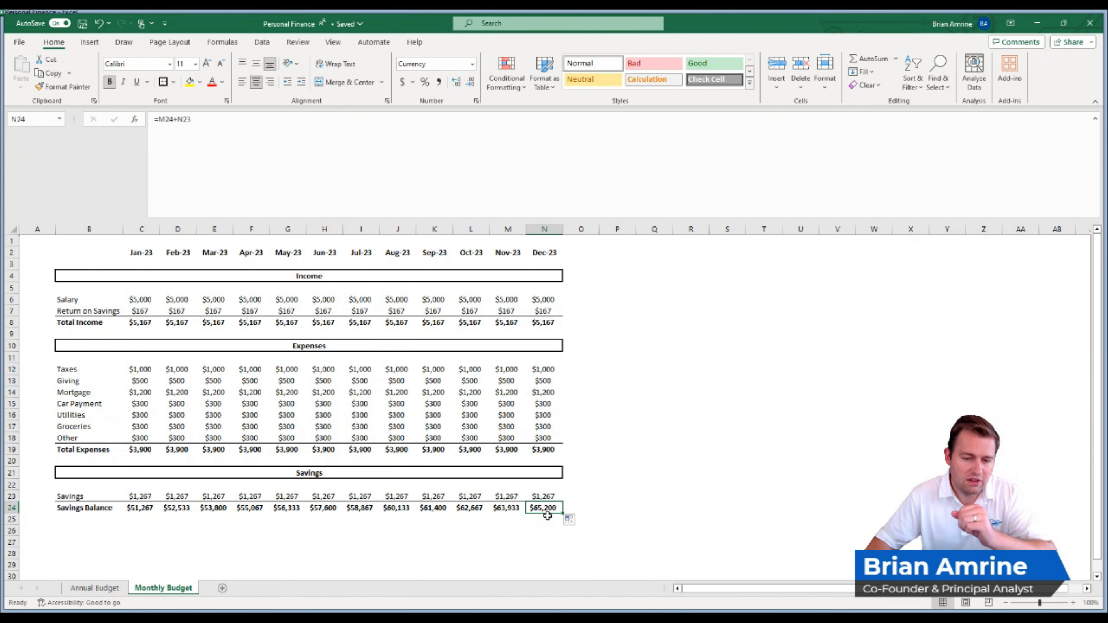
left_click(94, 588)
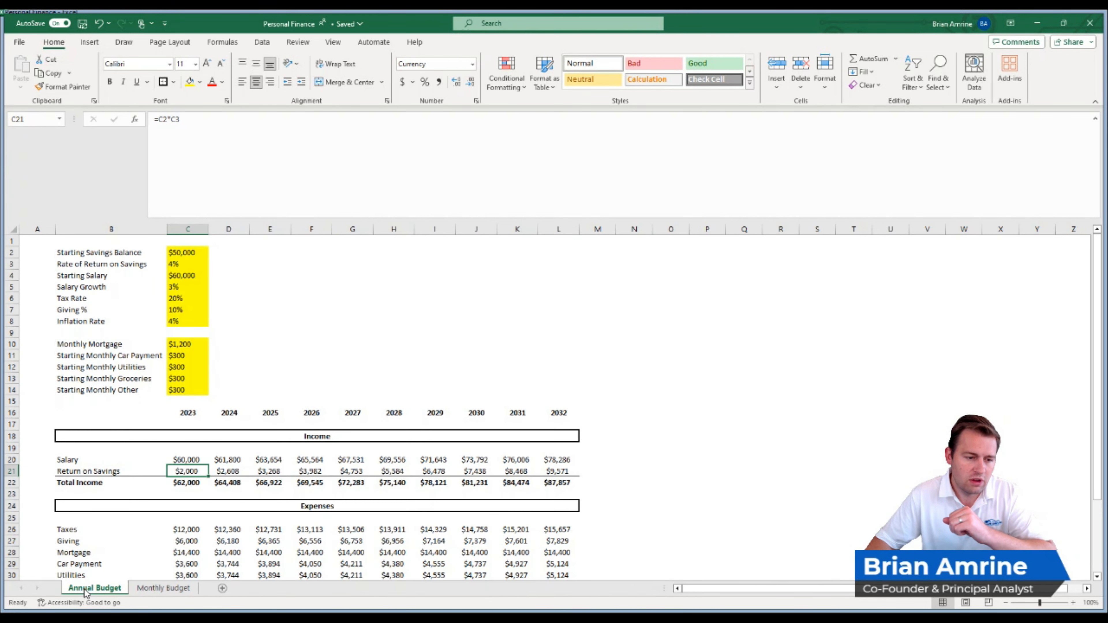
scroll(1097, 437, "down", 3)
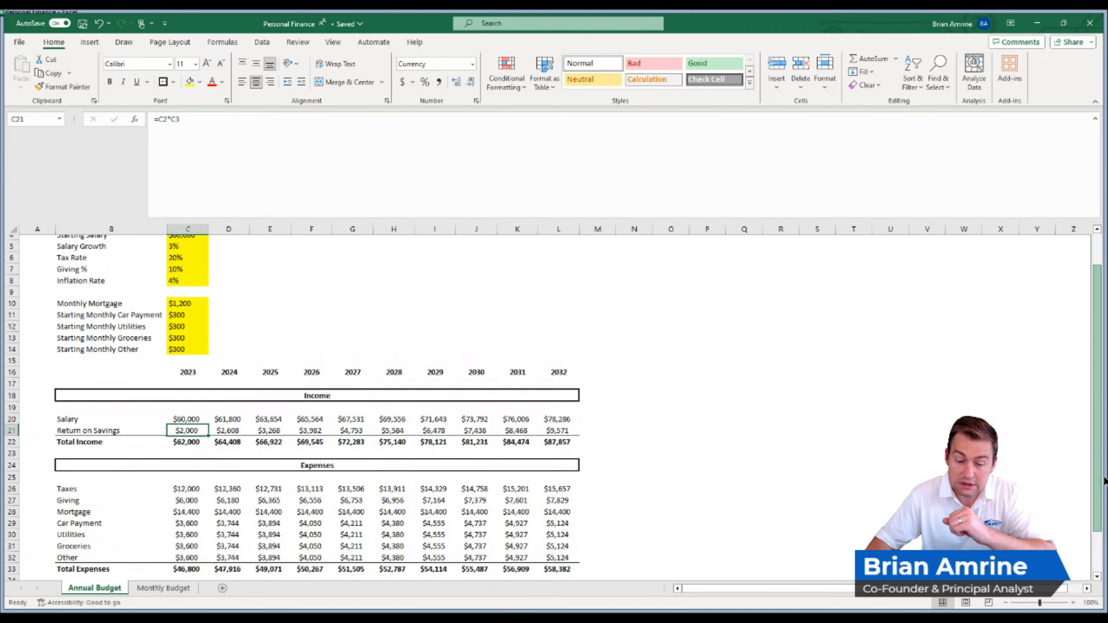
left_click(188, 574)
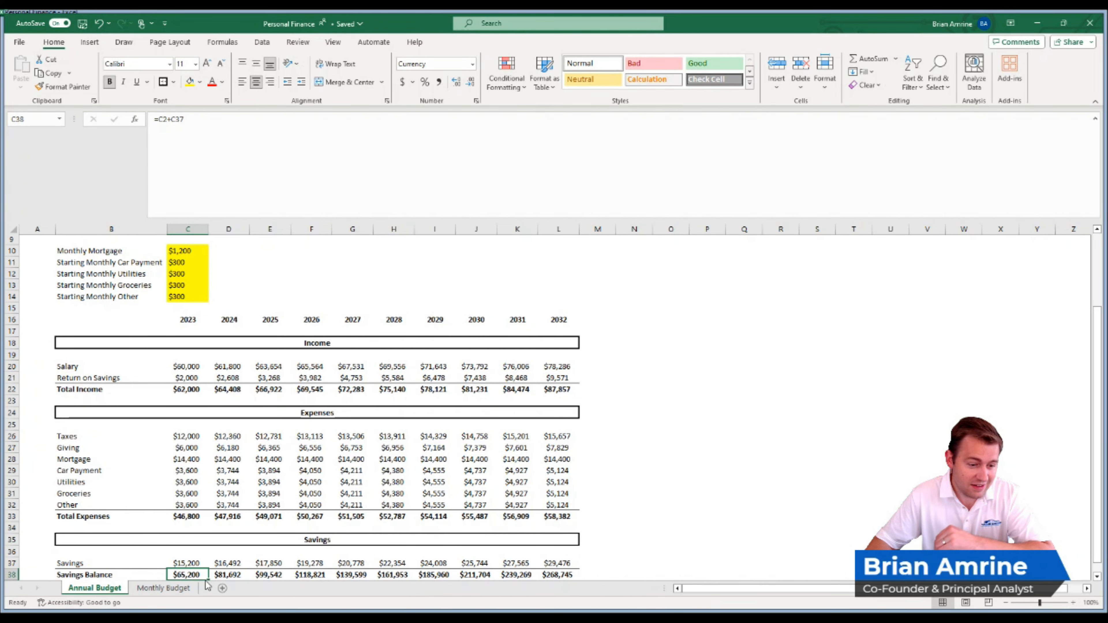
left_click(166, 590)
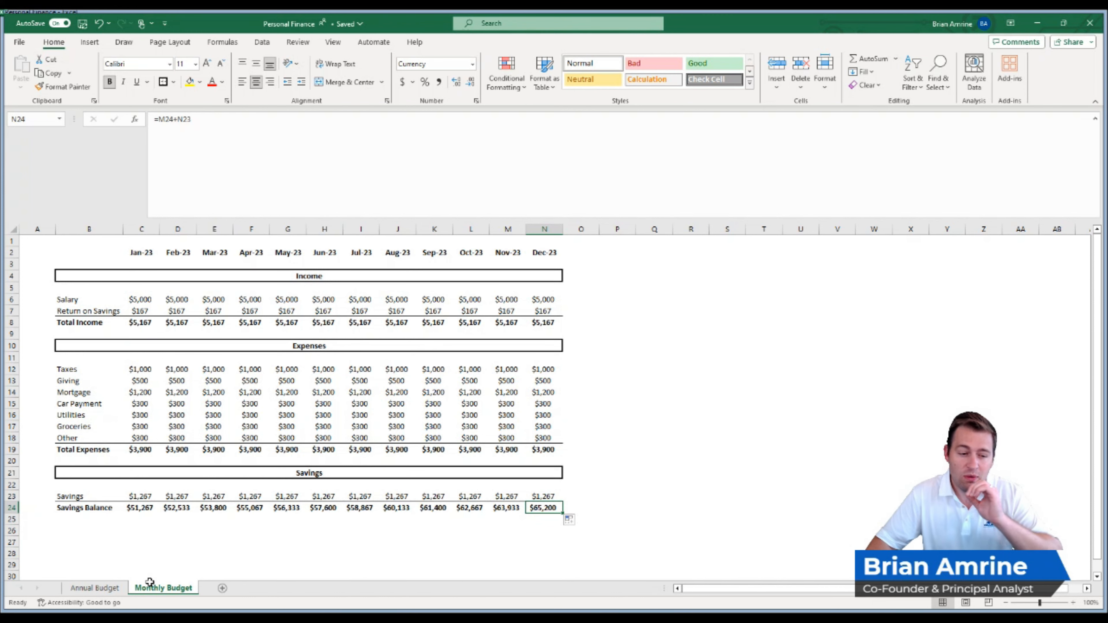
- Set the Starting Salary in C4 of the Annual Budget sheet to 65000 and check the linked figures on the Monthly Budget sheet
left_click(120, 586)
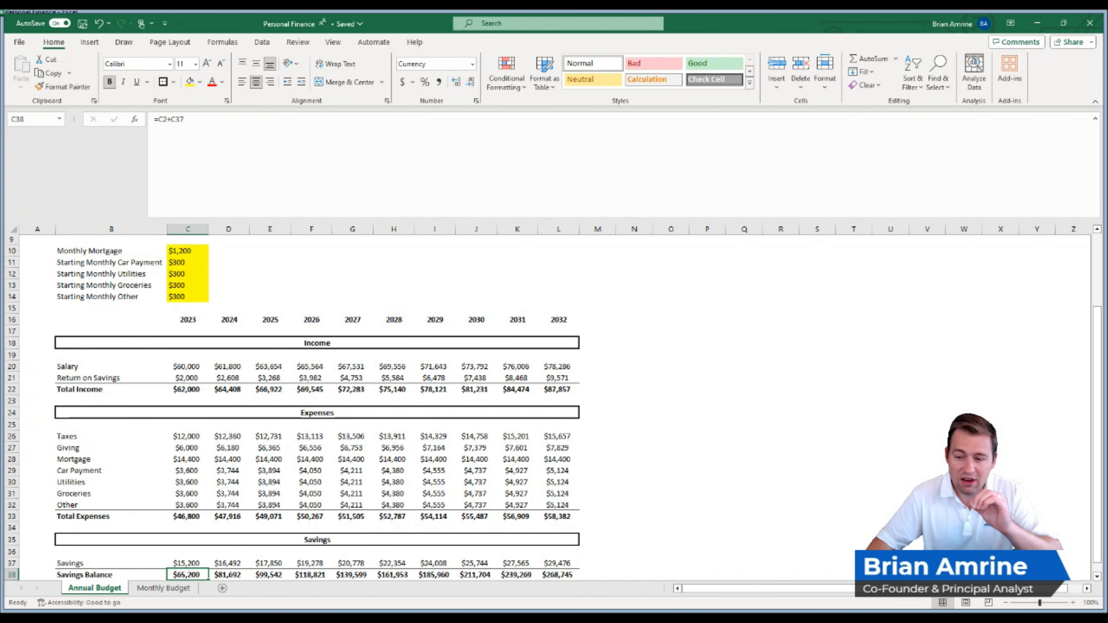
left_click_drag(1101, 397, 1101, 324)
left_click(192, 279)
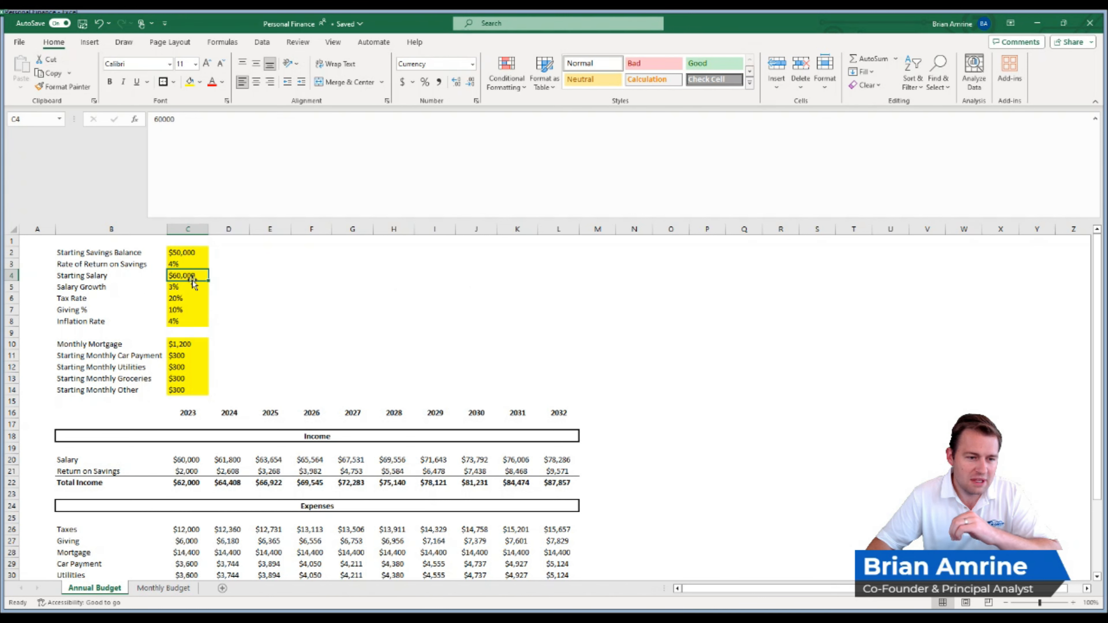
type("65000")
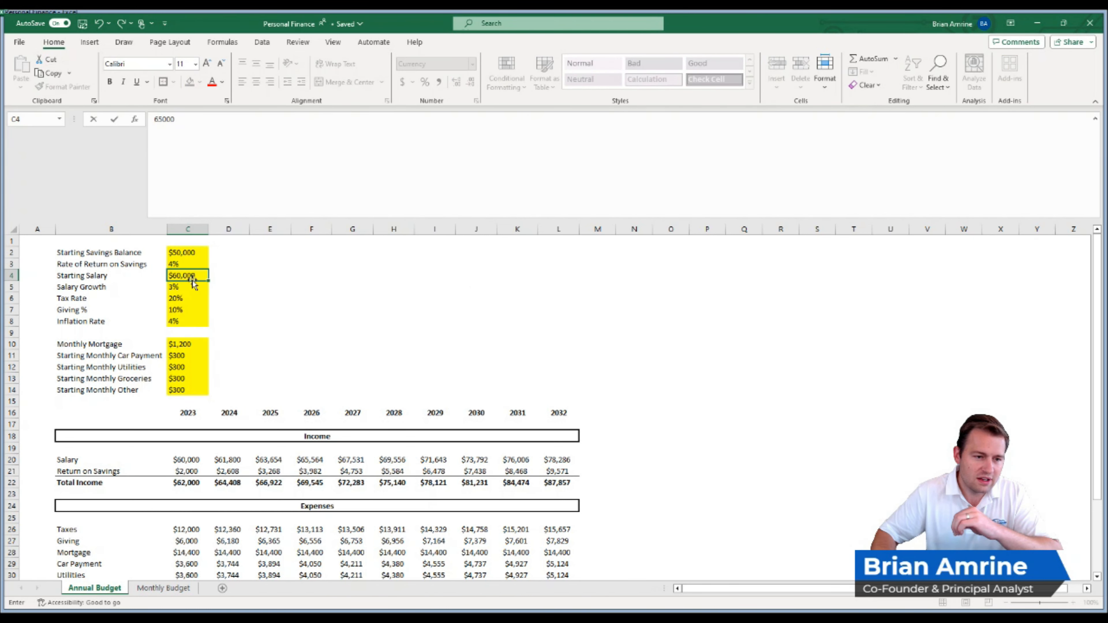
key("Return")
left_click(163, 588)
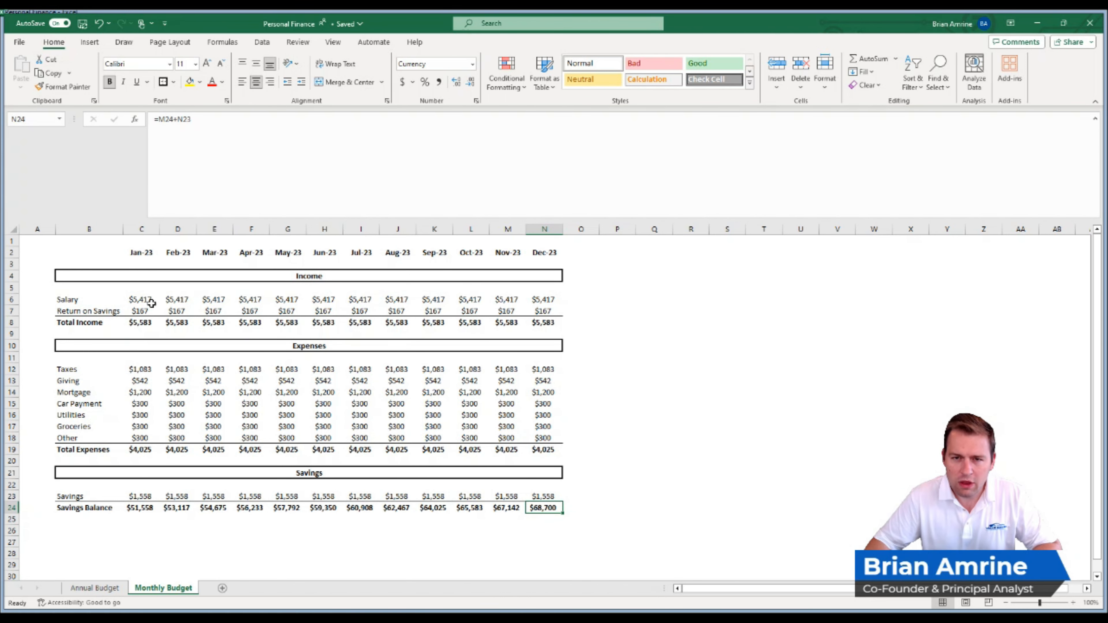
- Undo the last Starting Salary change on the Annual Budget sheet and review rows 2 to 24 of the Monthly Budget sheet
left_click(98, 587)
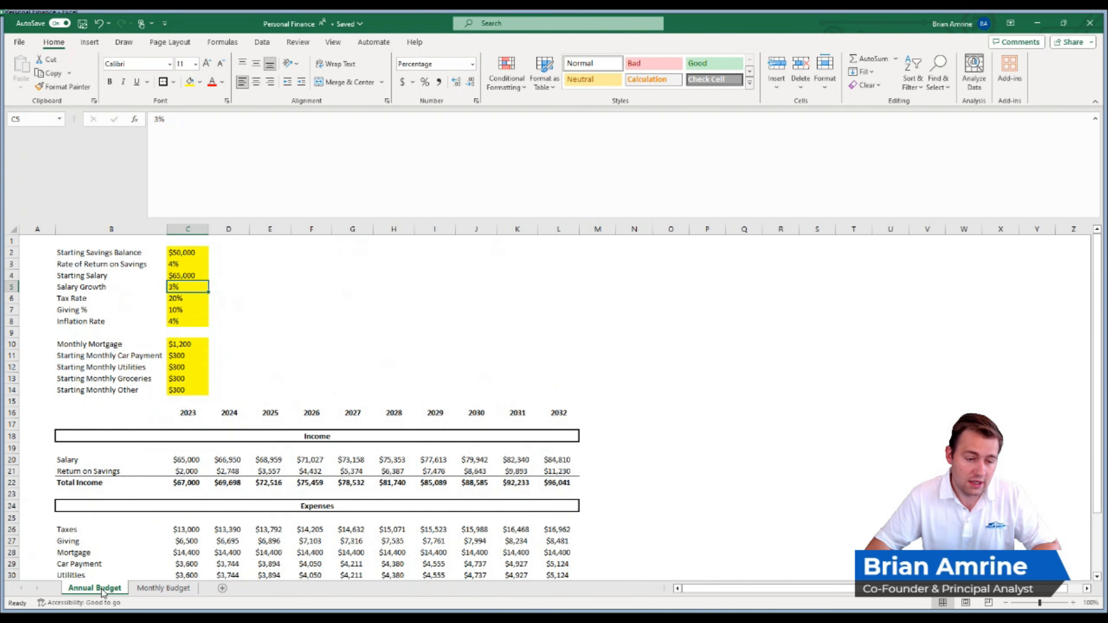
left_click(237, 347)
key("ctrl+z")
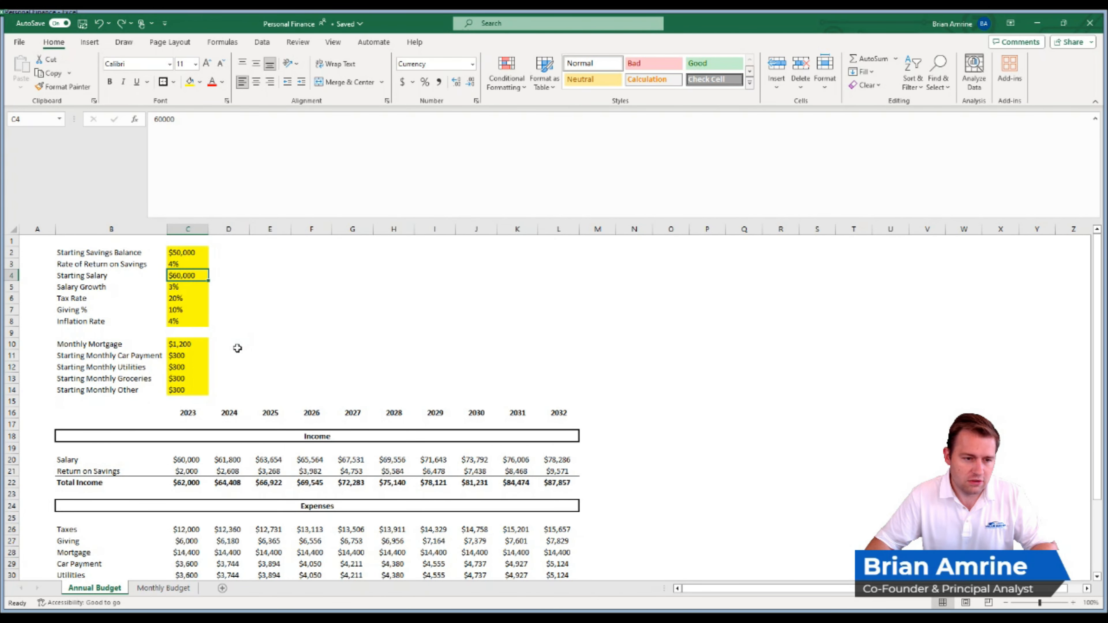
left_click(158, 589)
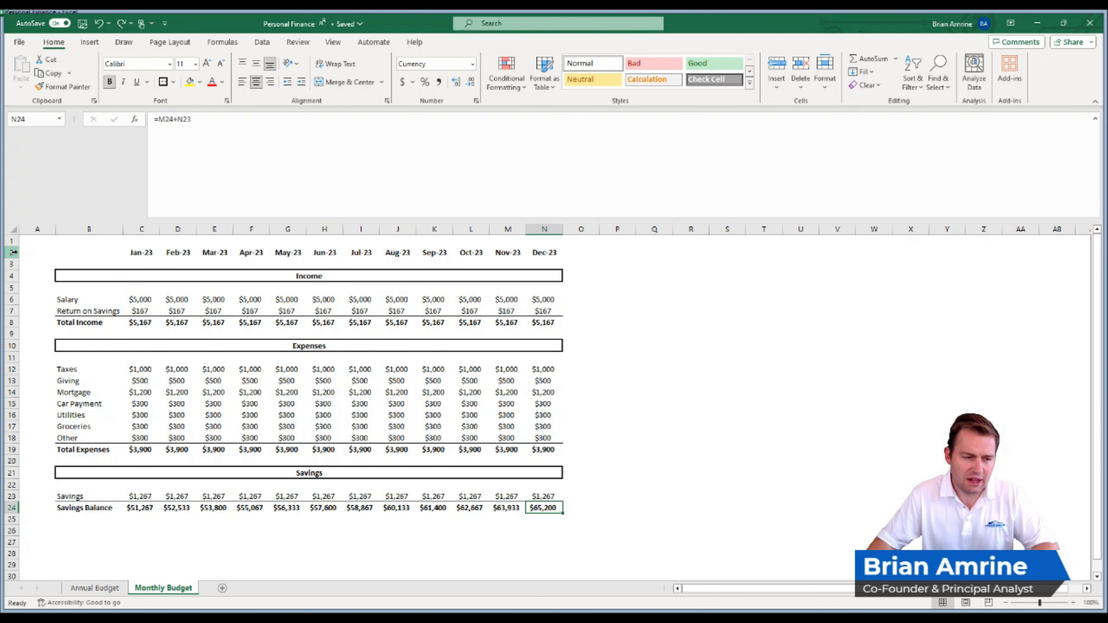
left_click_drag(14, 252, 42, 506)
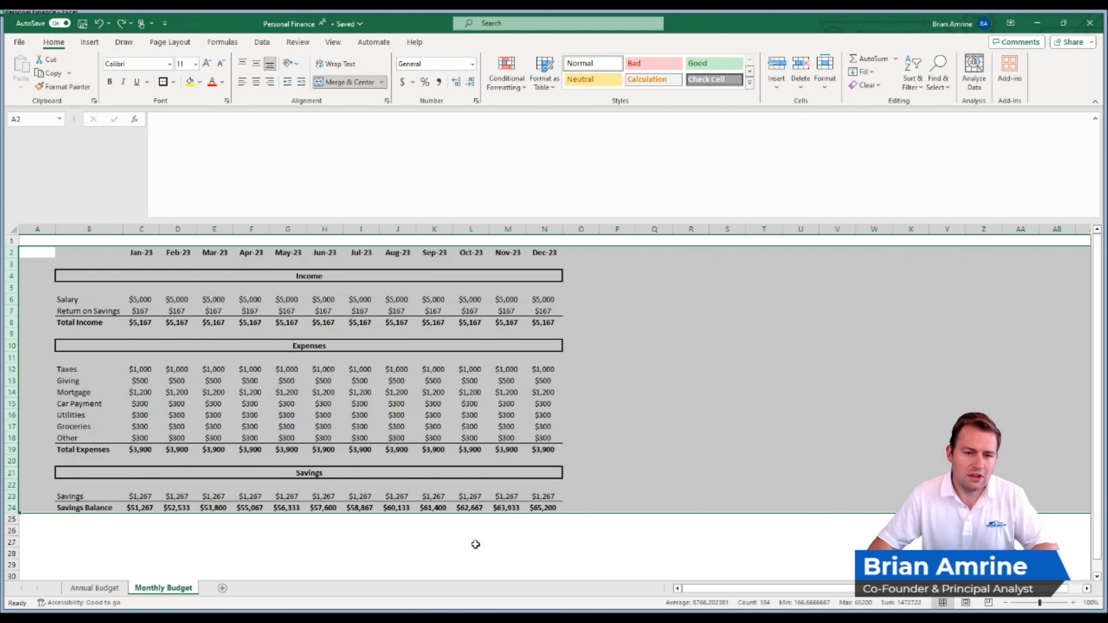
- Insert three blank columns between Jan-23 and Feb-23 on the Monthly Budget sheet
left_click(184, 226)
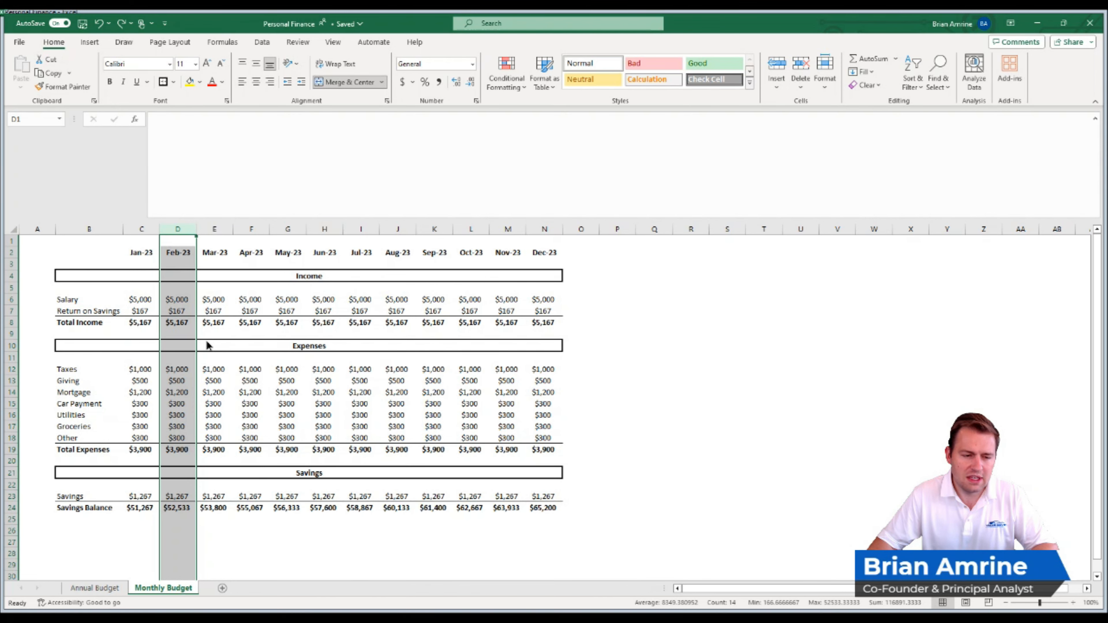
key("ctrl+shift+plus")
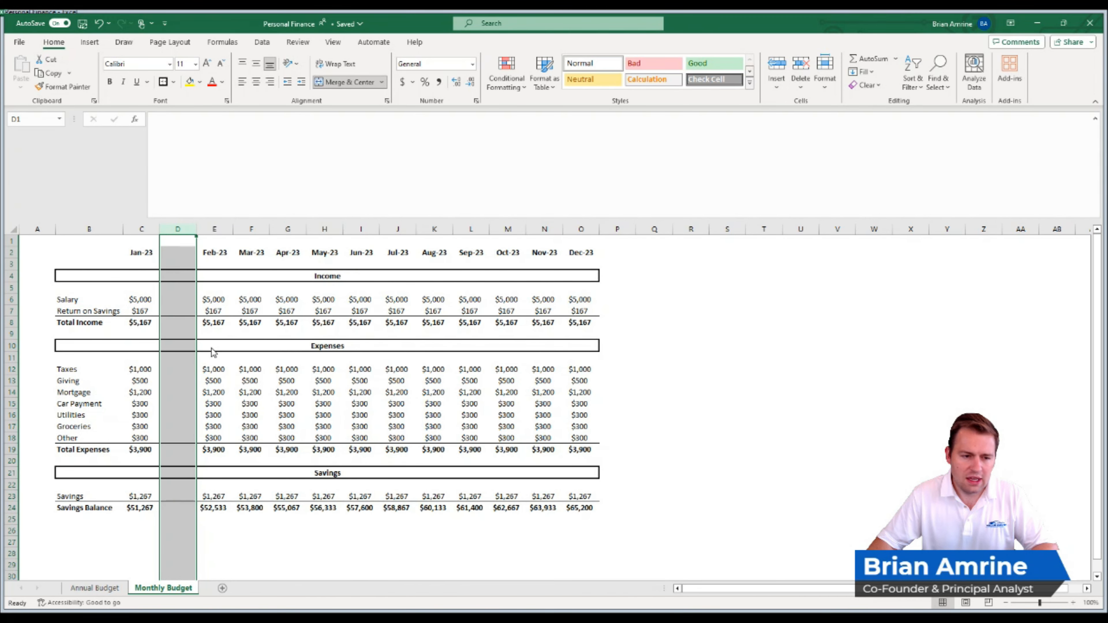
key("ctrl+shift+plus")
right_click(176, 256)
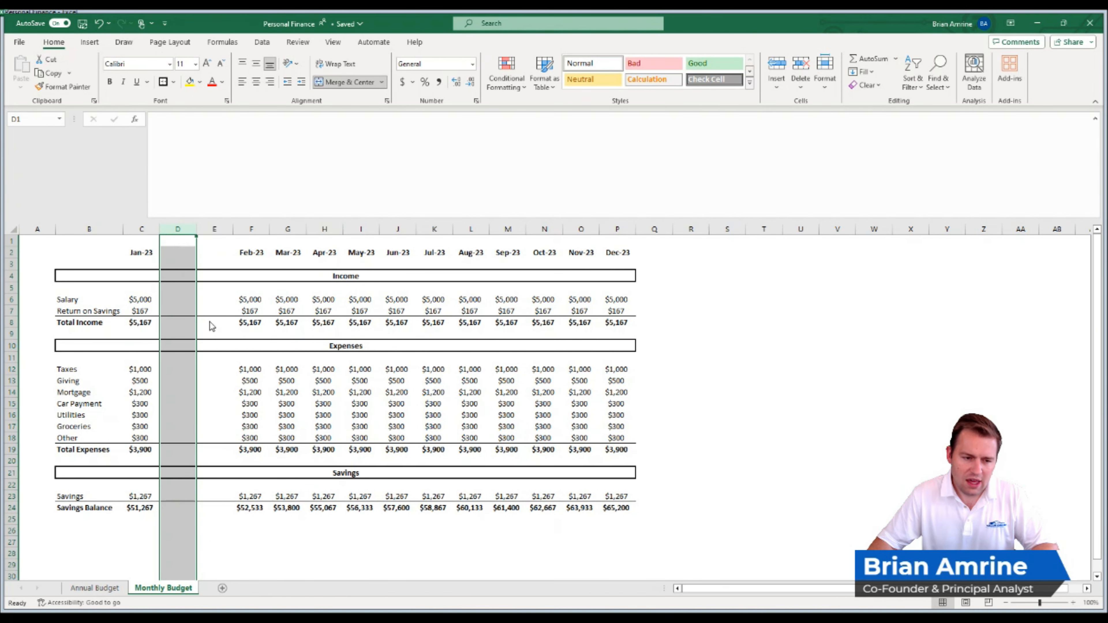
key("ctrl+shift+plus")
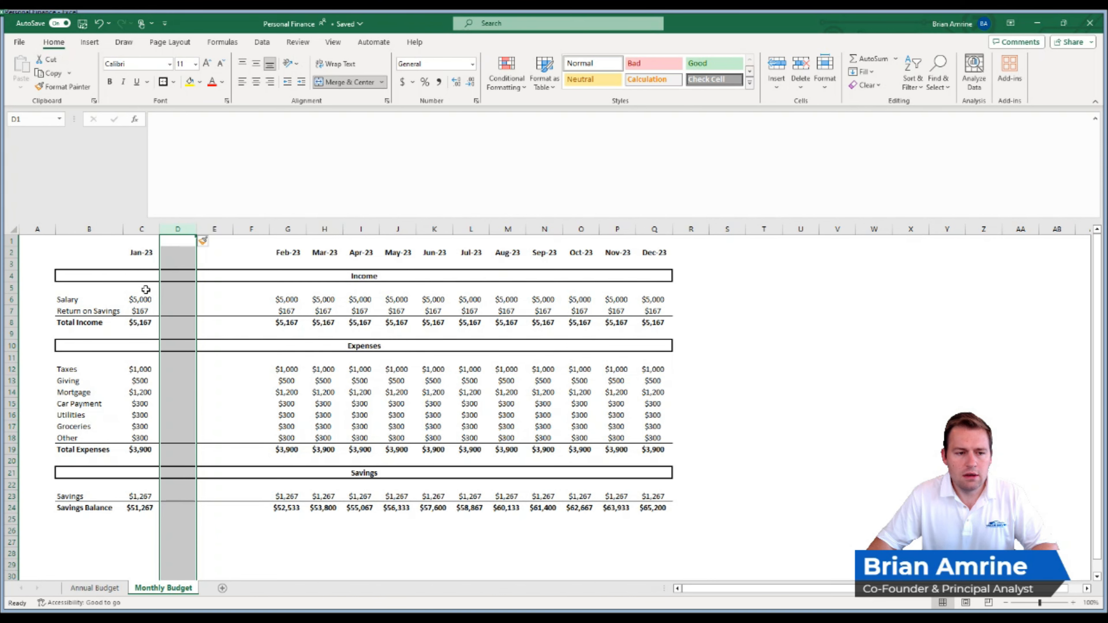
- Insert a blank row at row 3, beneath the month headings
left_click(8, 264)
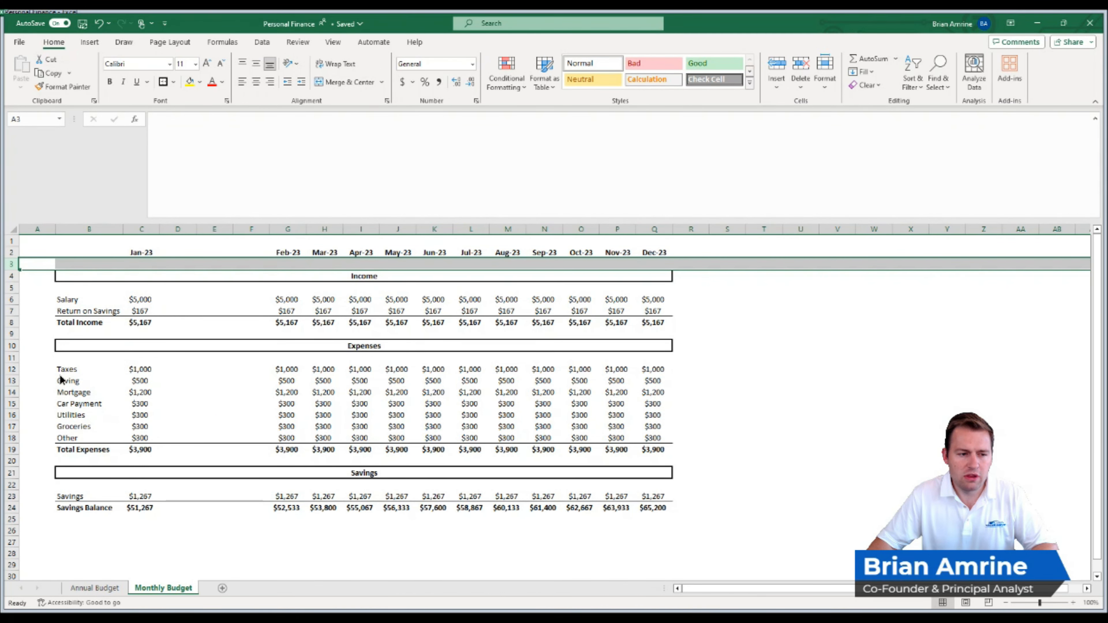
key("ctrl+shift+equal")
right_click(151, 264)
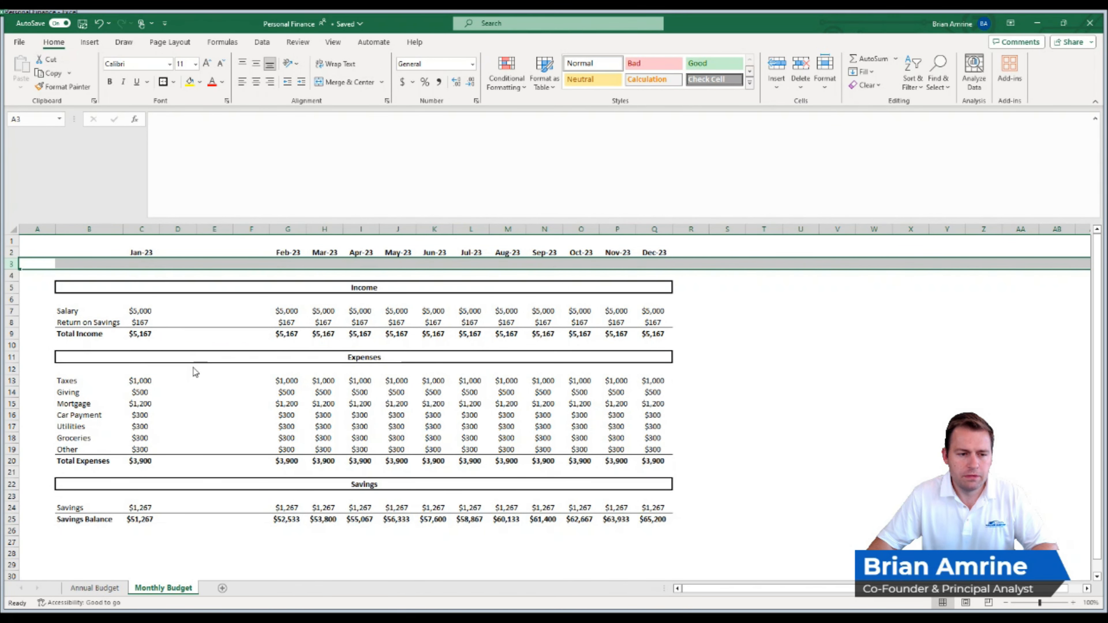
- Label the January columns under the month heading as Budget in C3, Actual in D3 and Difference in E3
left_click(144, 265)
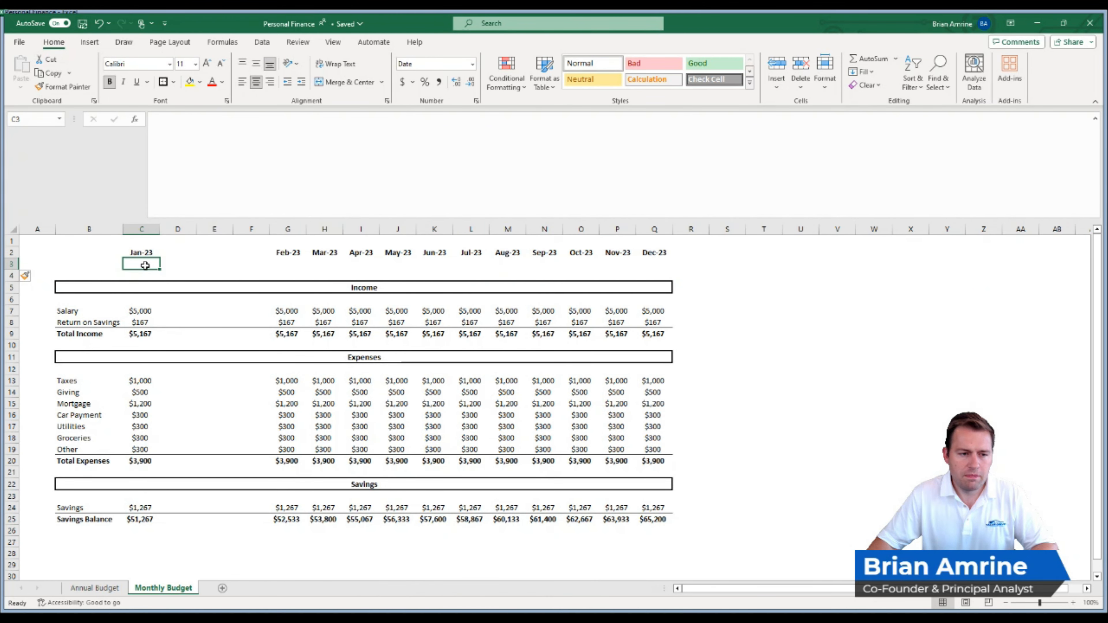
type("Budget")
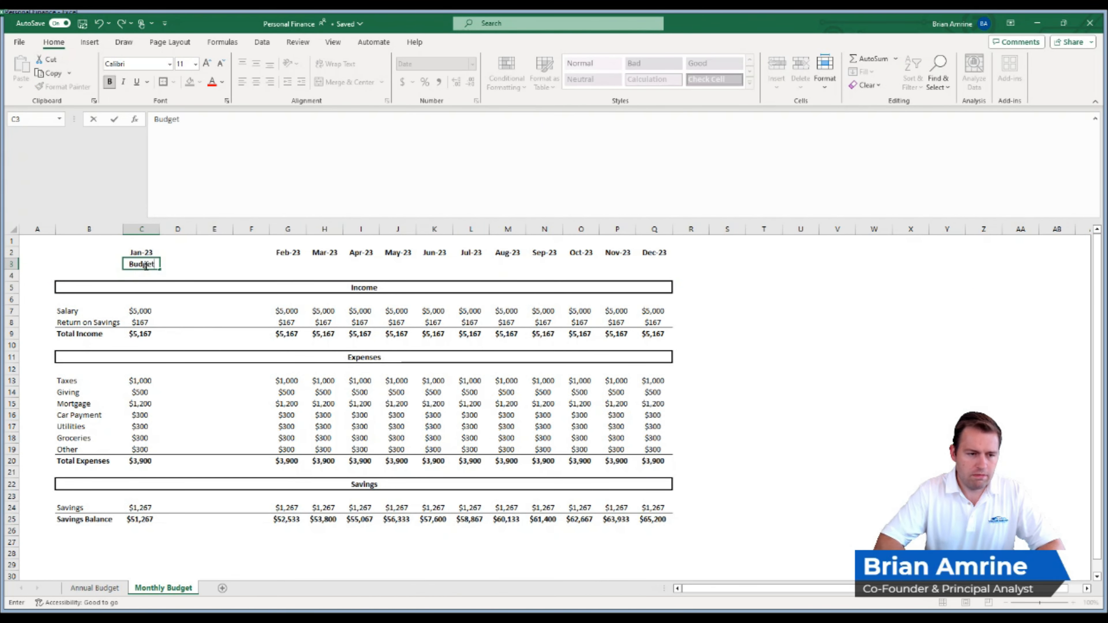
key("Tab")
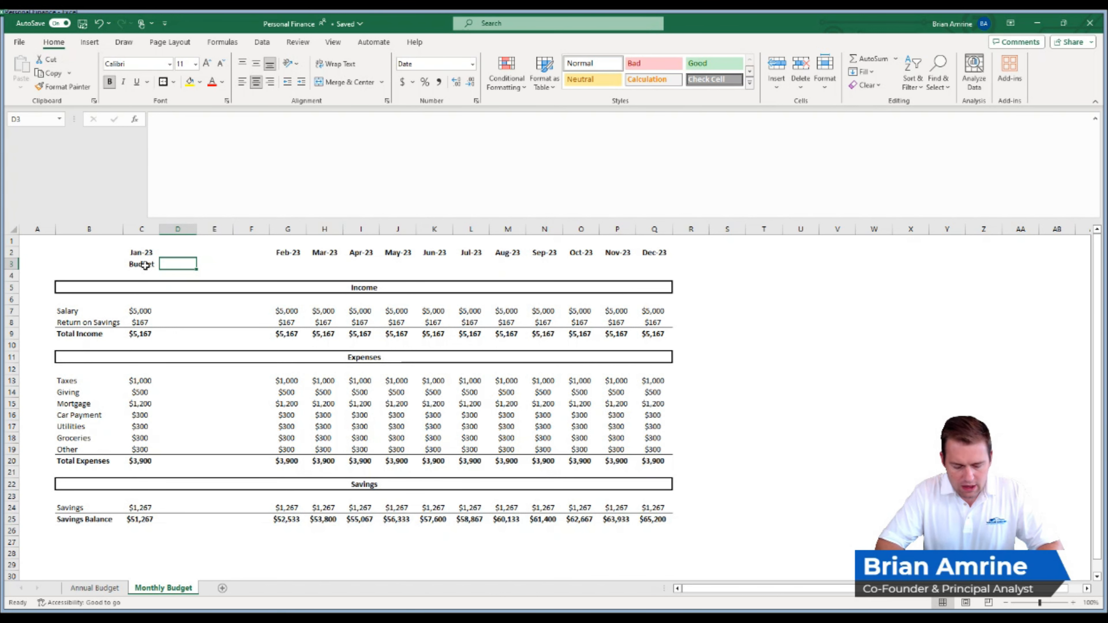
type("Actual")
key("Return")
key("Up")
key("Right")
type("Difference")
key("Return")
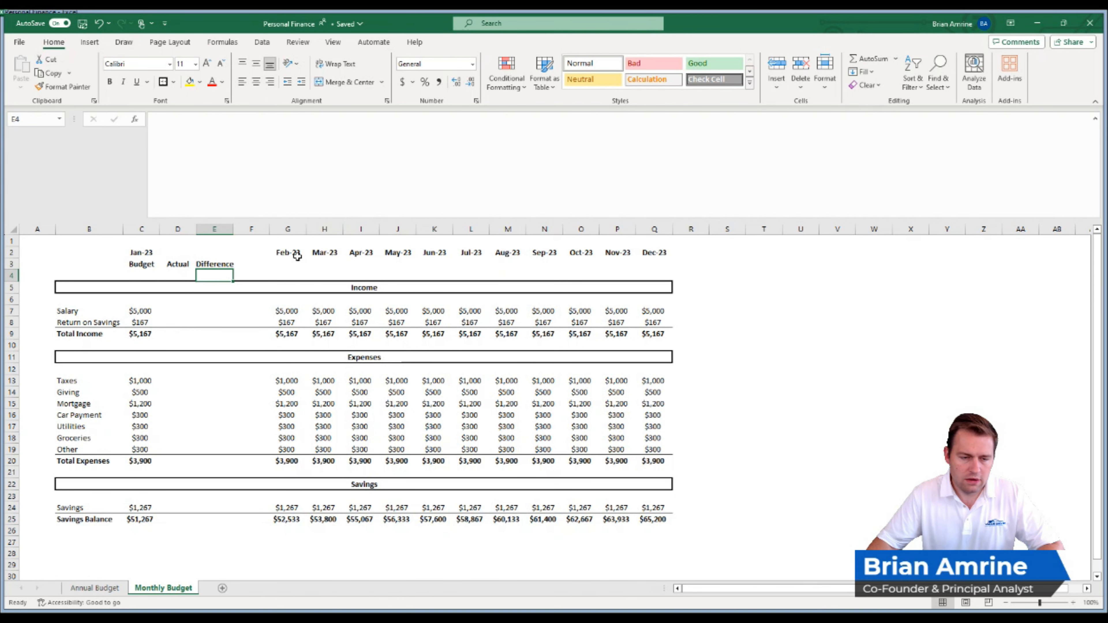
- Insert copies of the Actual, Difference and spacer columns D:F directly after Feb-23 and after Mar-23
mouse_move(177, 228)
left_mouse_down()
mouse_move(255, 229)
mouse_move(251, 242)
left_mouse_up()
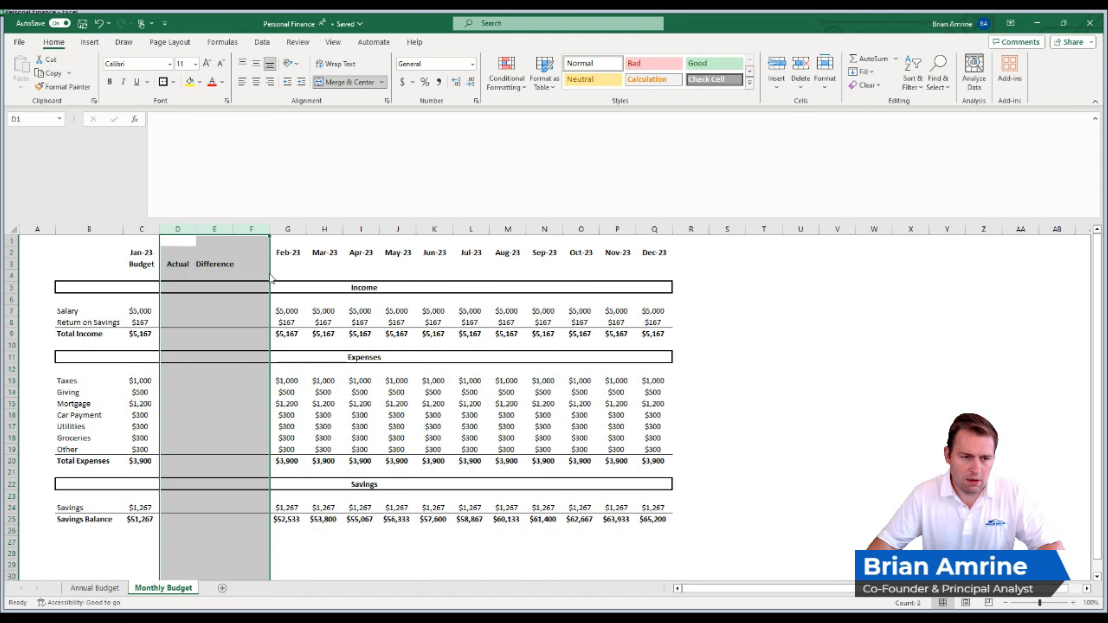
key("ctrl+c")
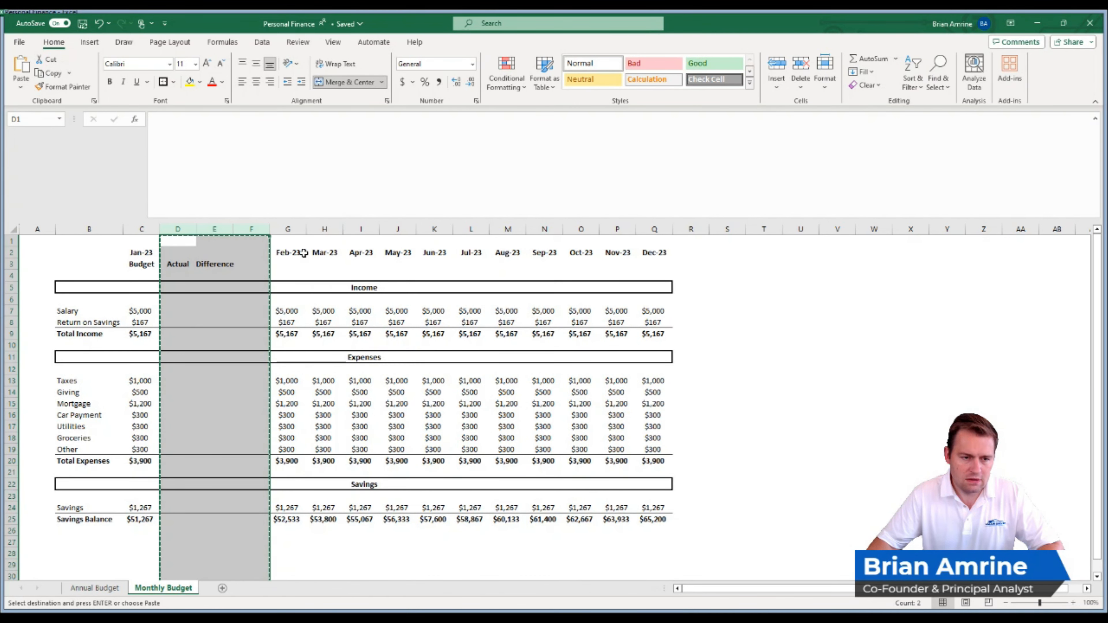
left_click(323, 229)
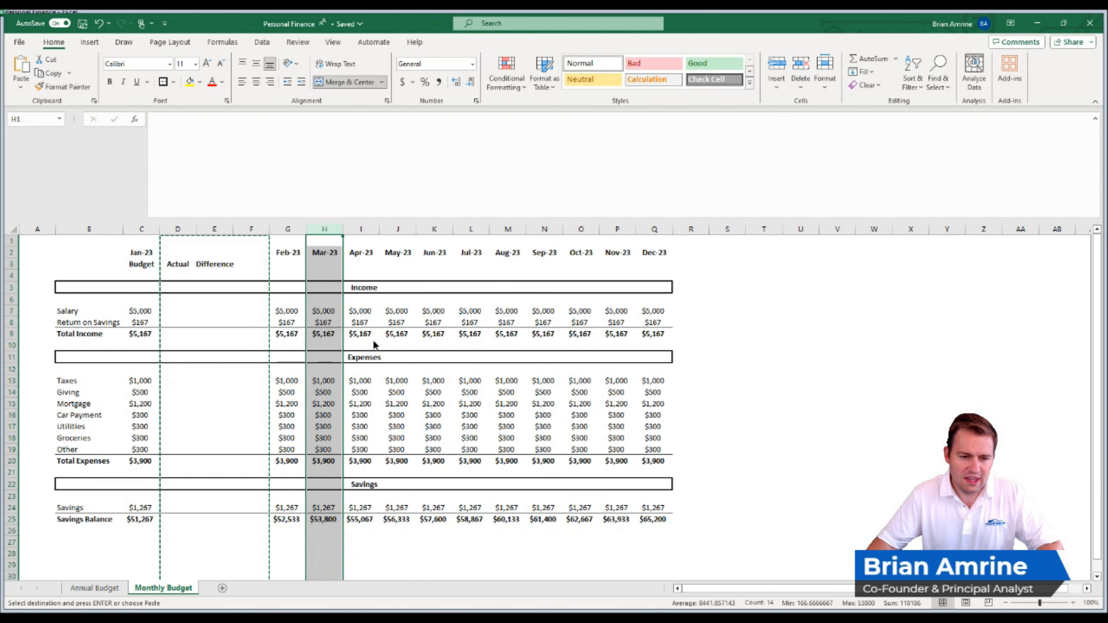
key("ctrl+shift+plus")
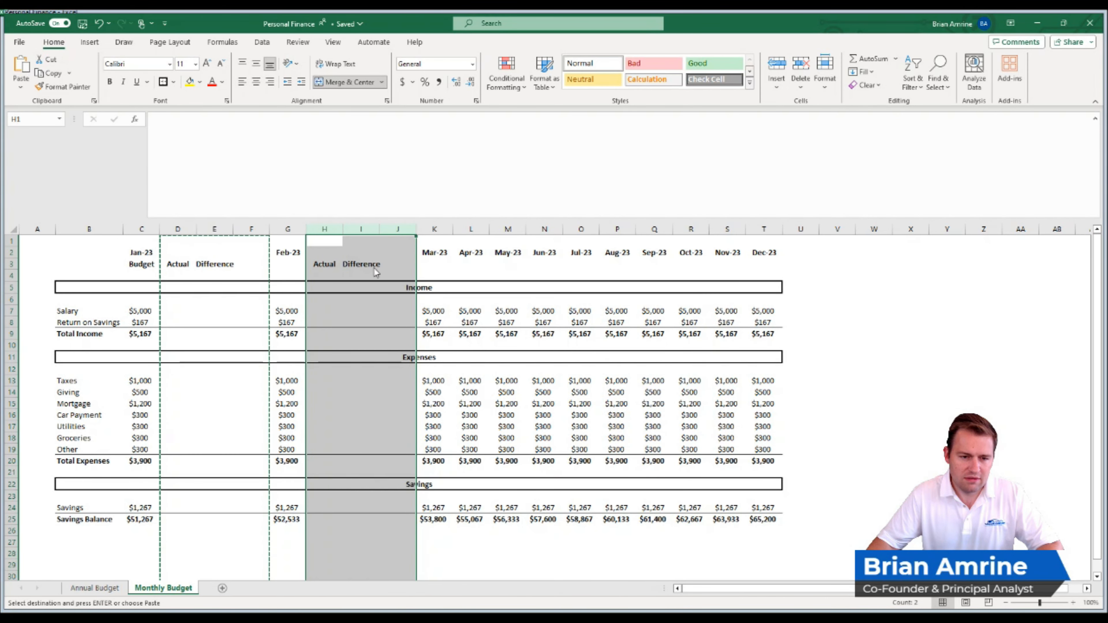
key("ctrl+c")
left_click(471, 229)
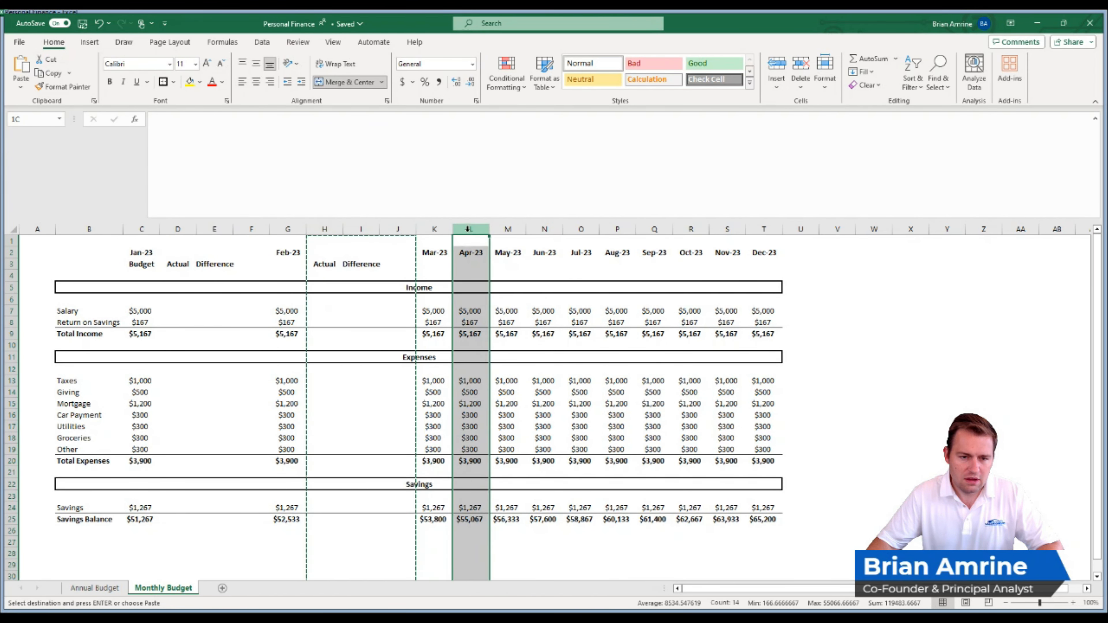
key("ctrl+shift+plus")
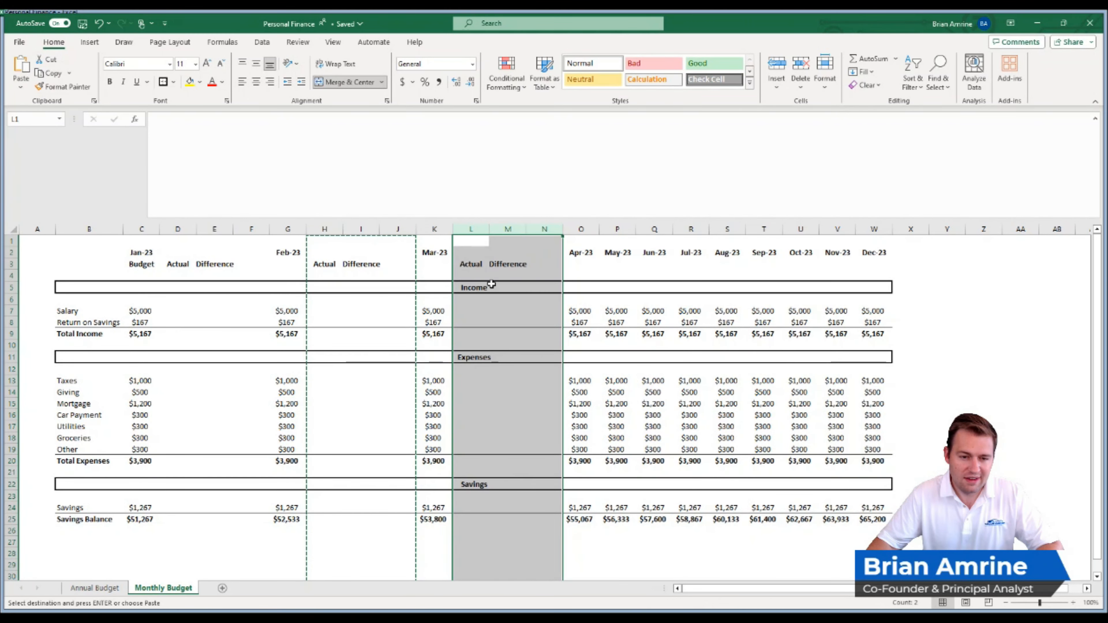
- Insert copies of the Actual, Difference and spacer columns directly after Apr-23 and after May-23
key("ctrl+c")
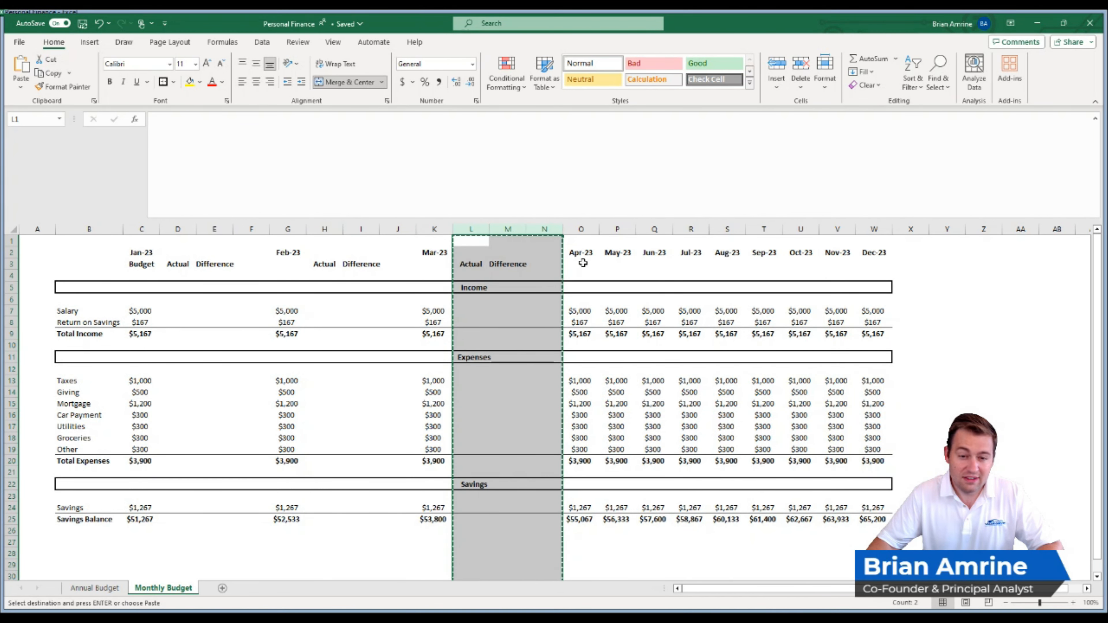
left_click(610, 230)
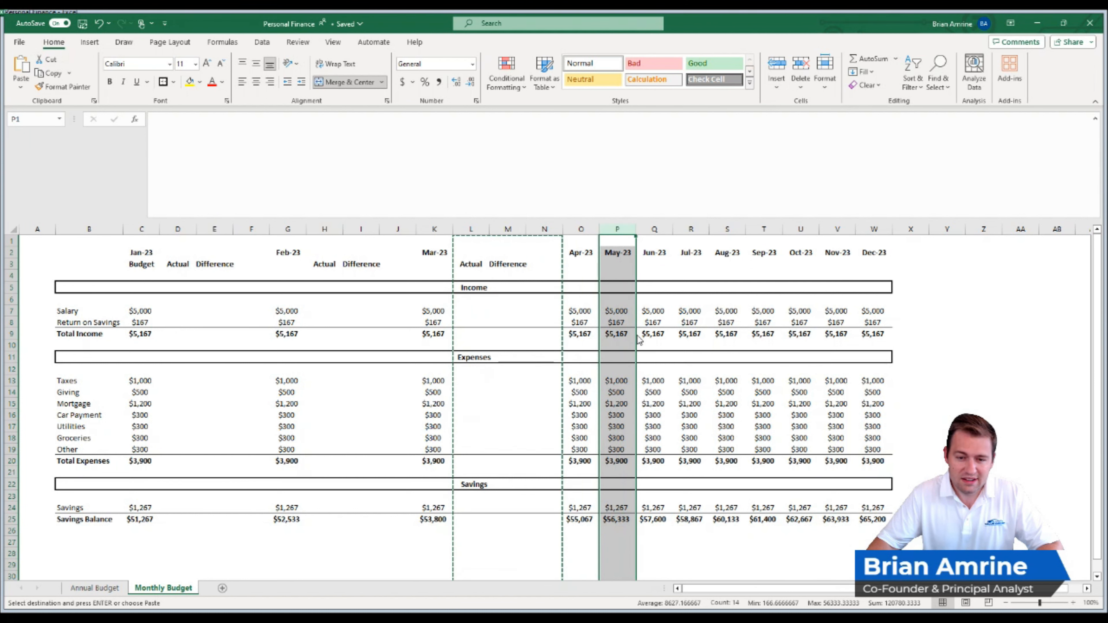
key("ctrl+shift+plus")
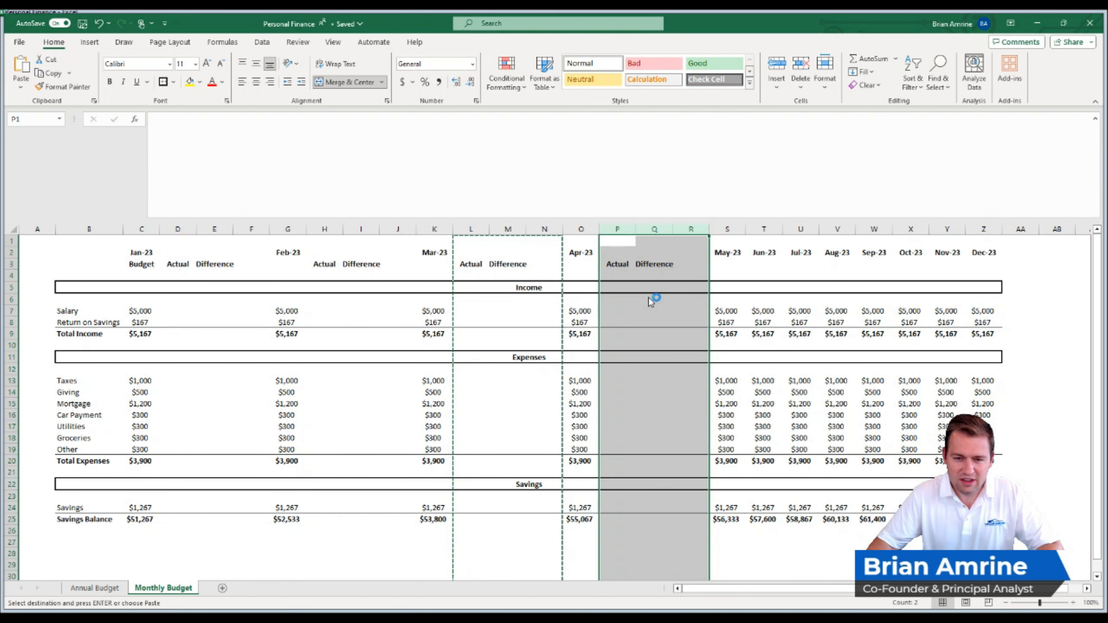
key("ctrl+c")
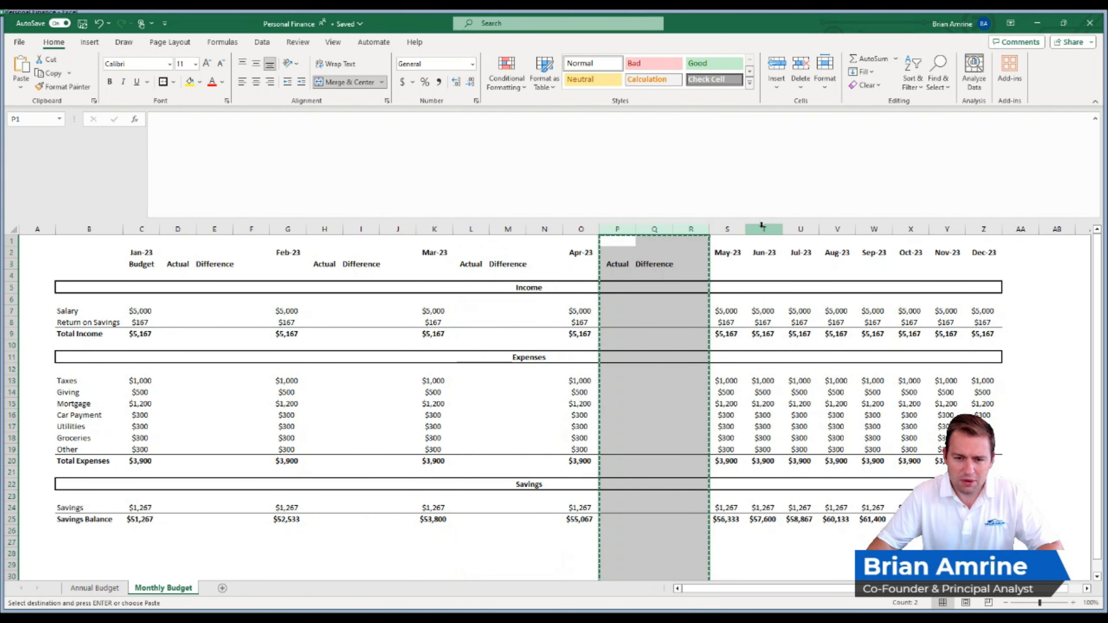
left_click(761, 228)
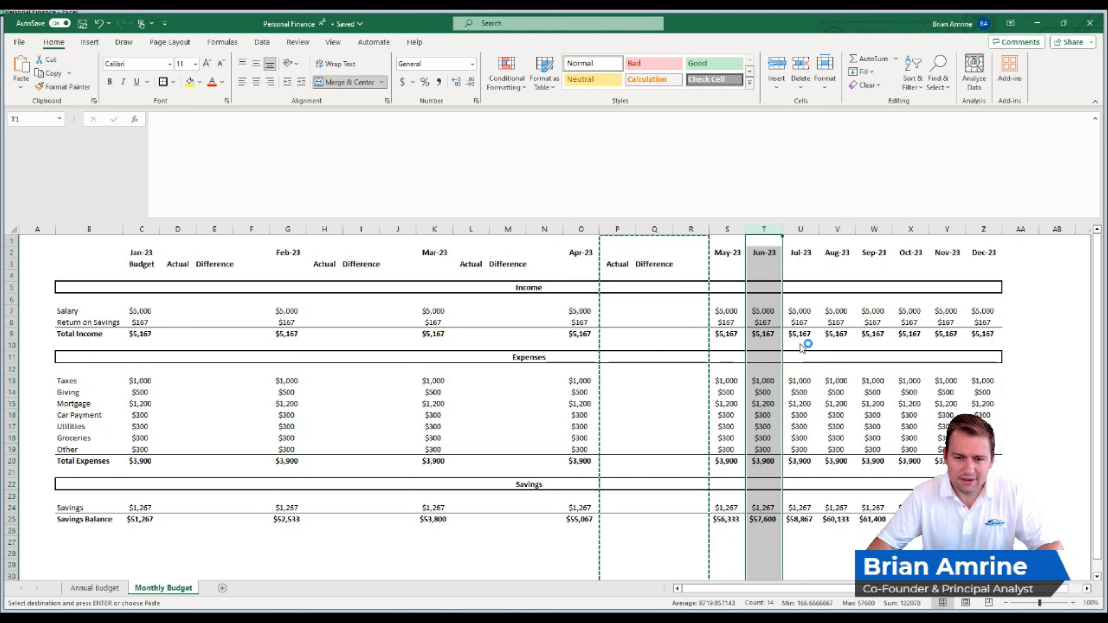
key("ctrl+shift+plus")
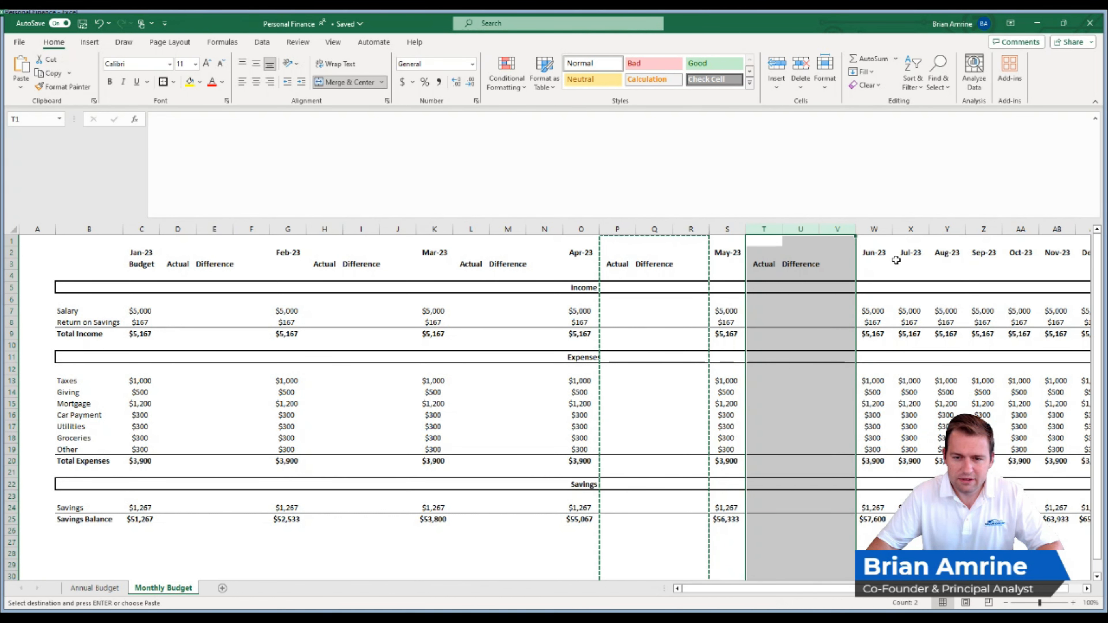
- Cancel the pending copy and insert one blank column between Jun-23 and Jul-23
left_click(910, 229)
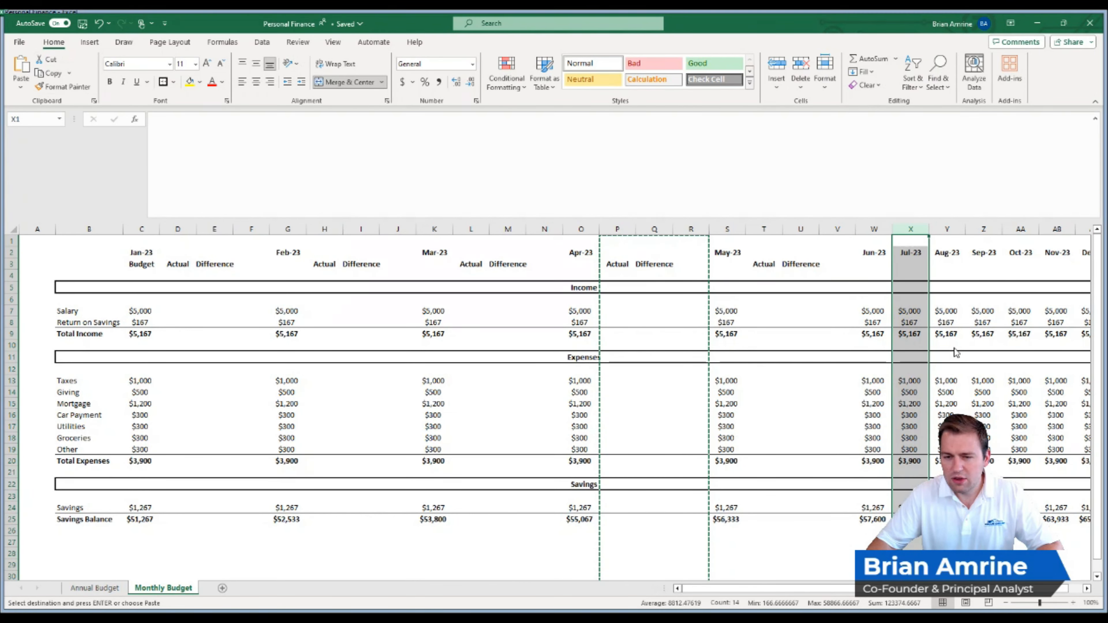
key("Escape")
key("ctrl+shift+plus")
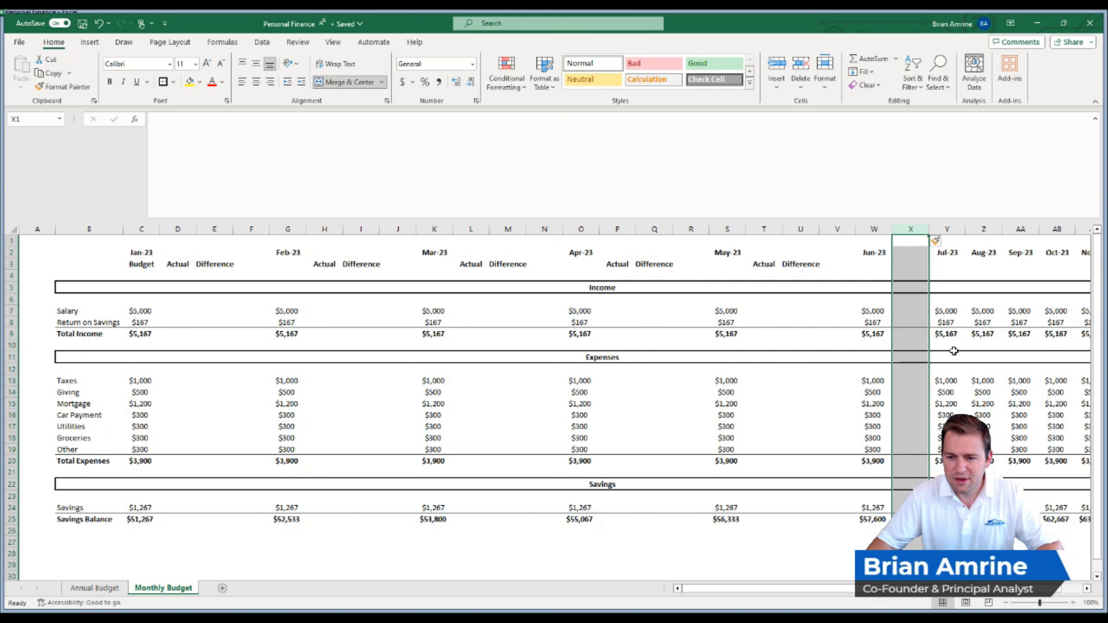
- Delete the Jul-23 to Dec-23 columns, Y:AD, from the Monthly Budget sheet
left_click_drag(841, 586, 906, 598)
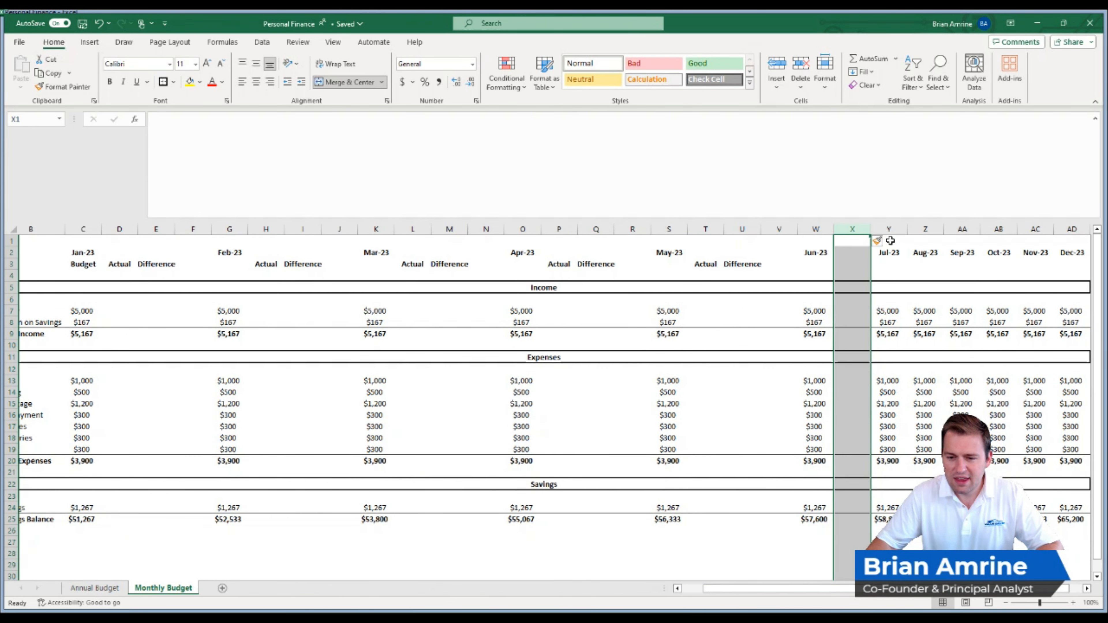
left_click_drag(878, 225, 1061, 244)
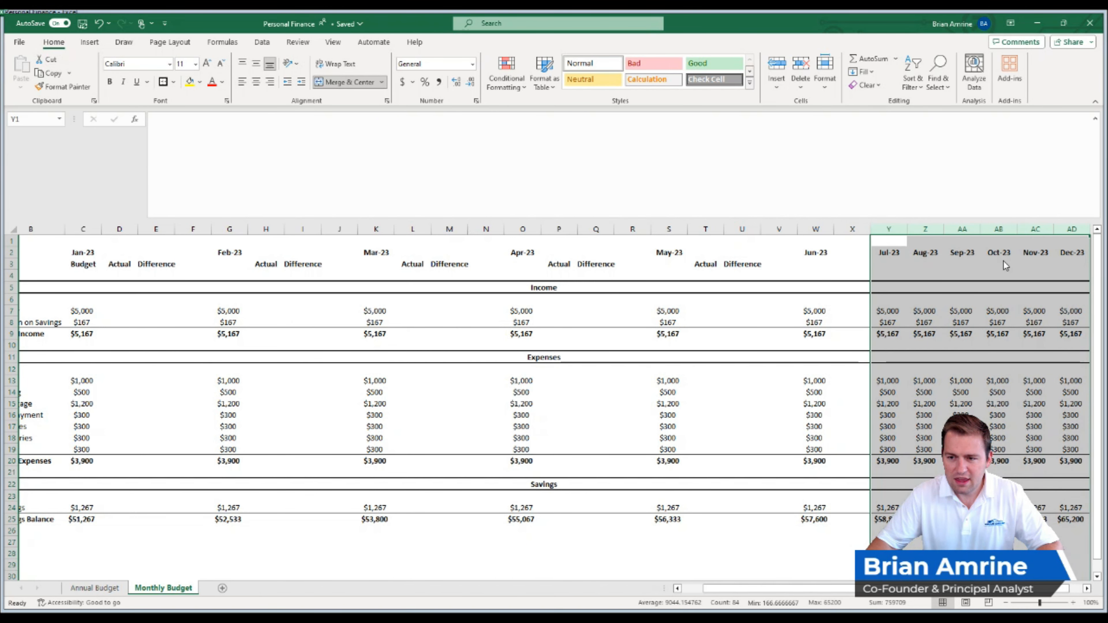
key("Delete")
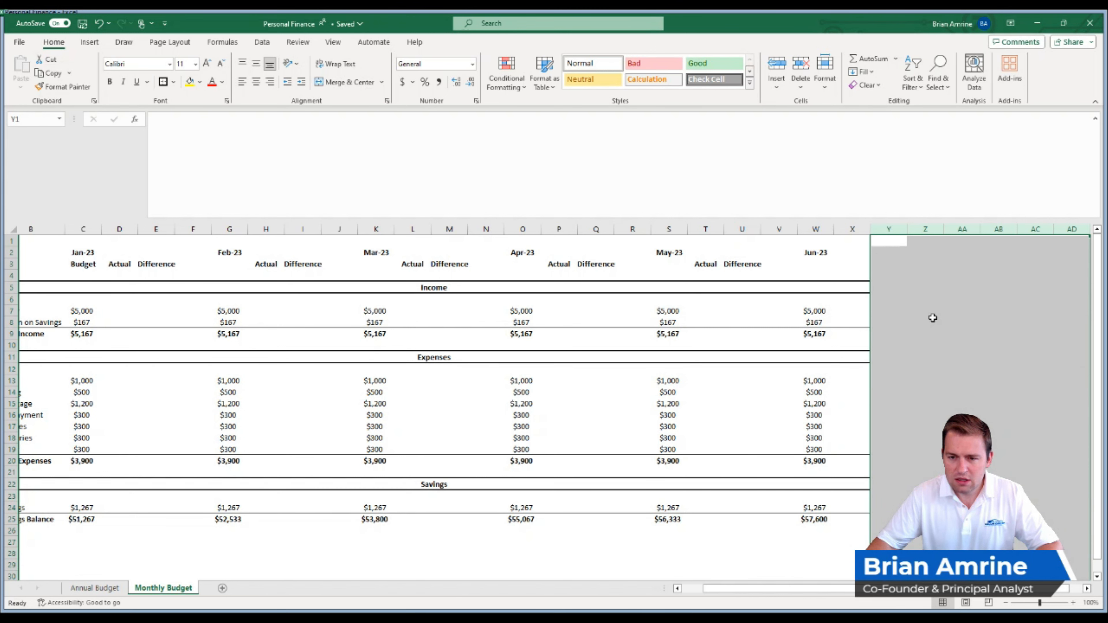
left_click(777, 275)
- Copy the May-23 Actual and Difference columns, T:U, and insert them directly after Jun-23 at column X
left_click_drag(716, 228, 733, 248)
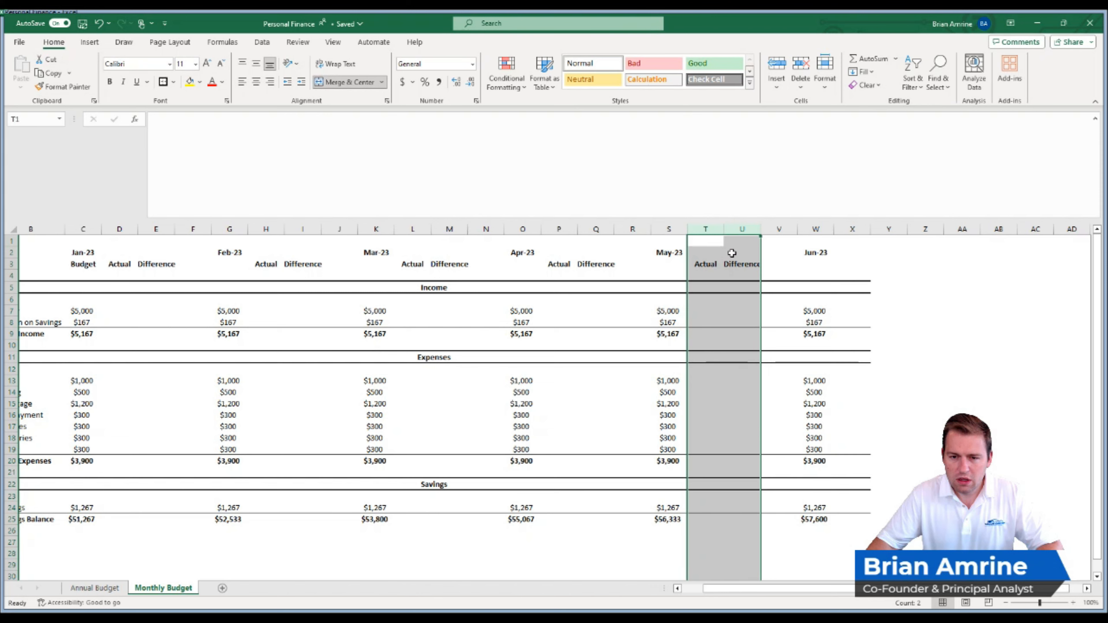
key("ctrl+c")
left_click(845, 230)
left_click_drag(845, 231, 889, 317)
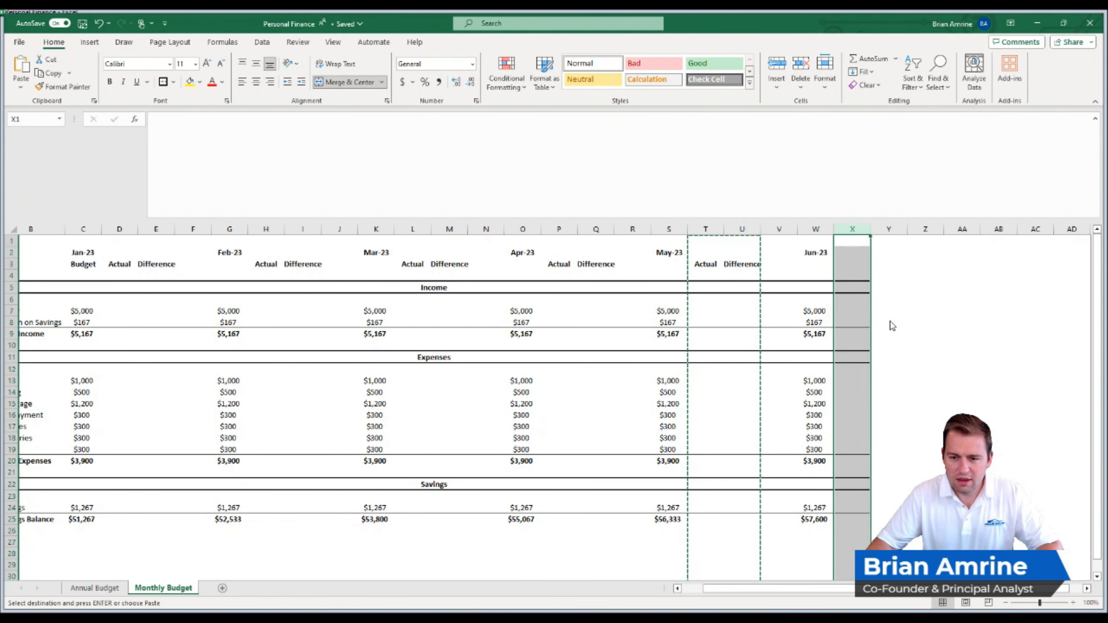
key("ctrl+v")
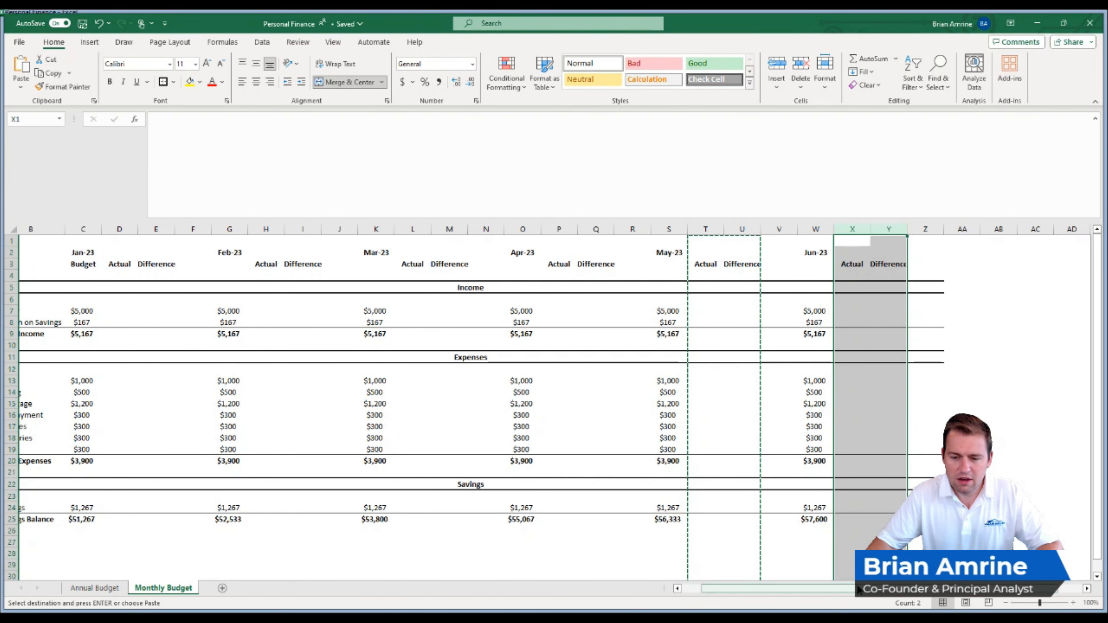
left_click_drag(798, 587, 780, 586)
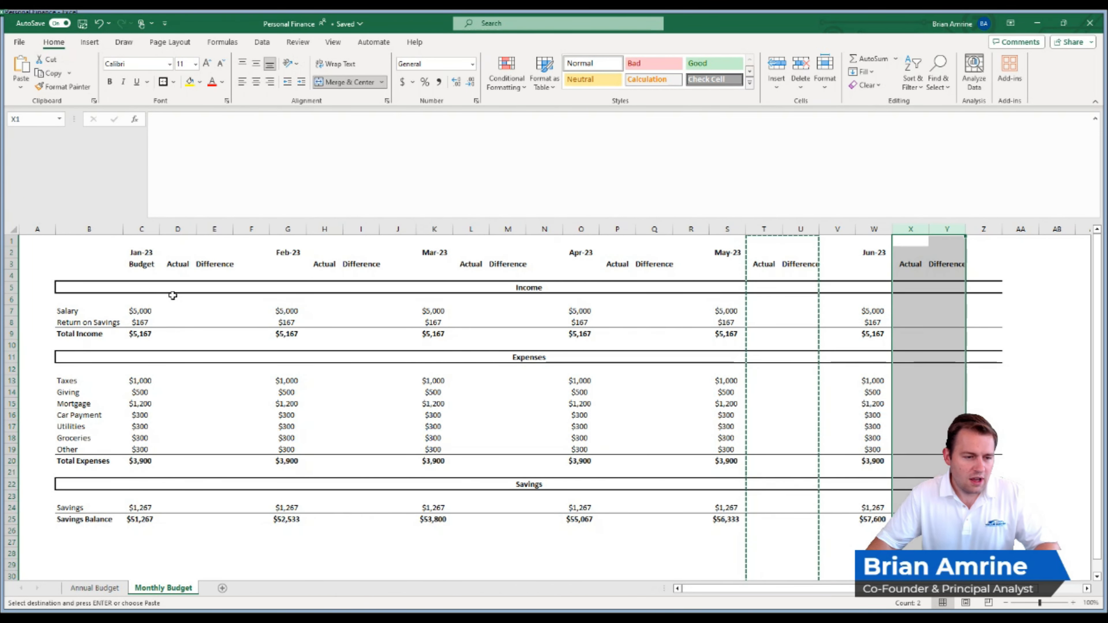
- Enter Jan-23 actuals of $5,500 for Salary and $100 for Return on Savings, and extend the Total Income formula across D9:E9
left_click(169, 311)
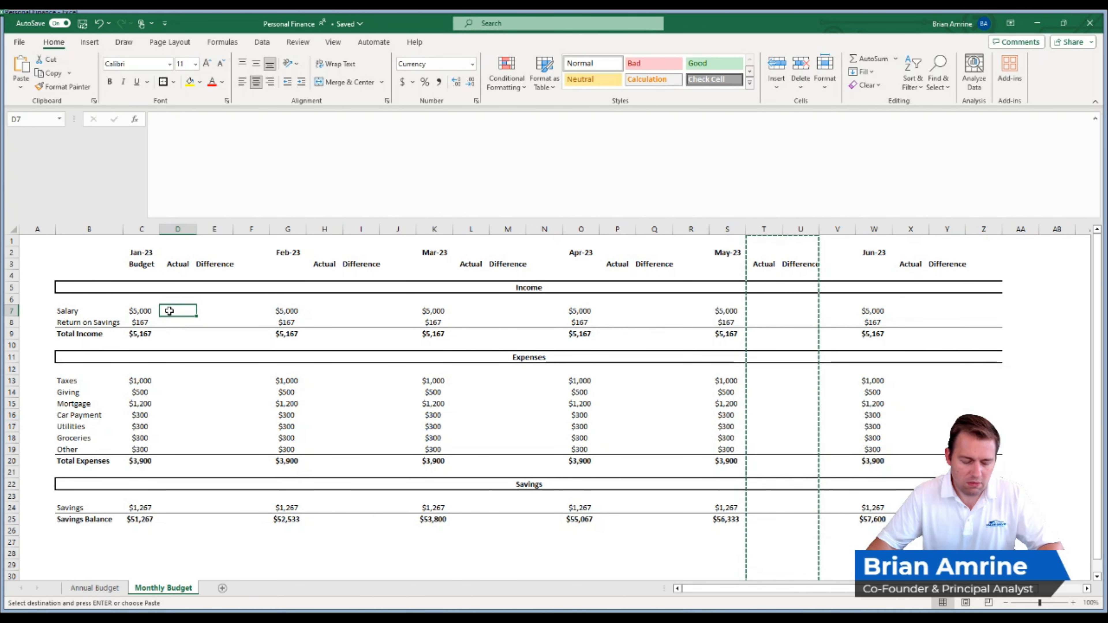
type("5500")
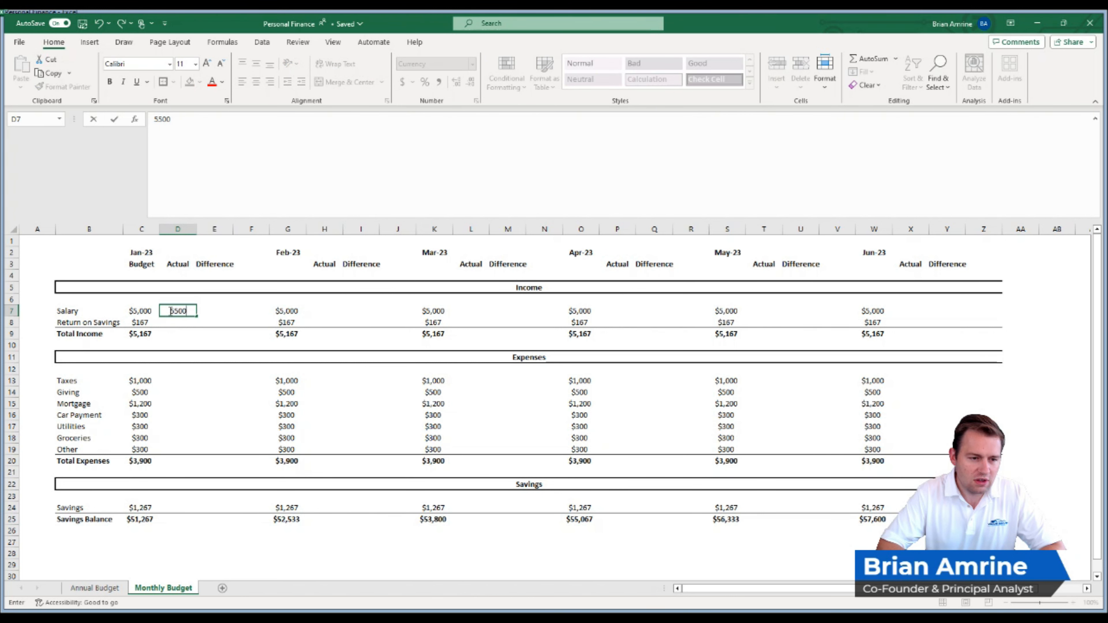
key("Return")
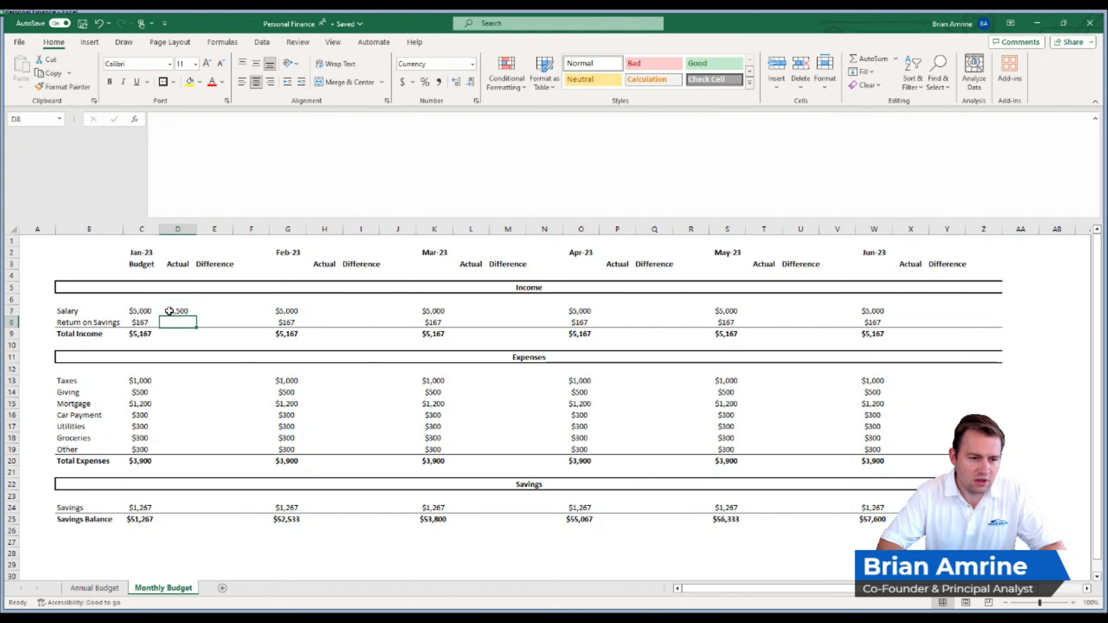
type("100")
key("Return")
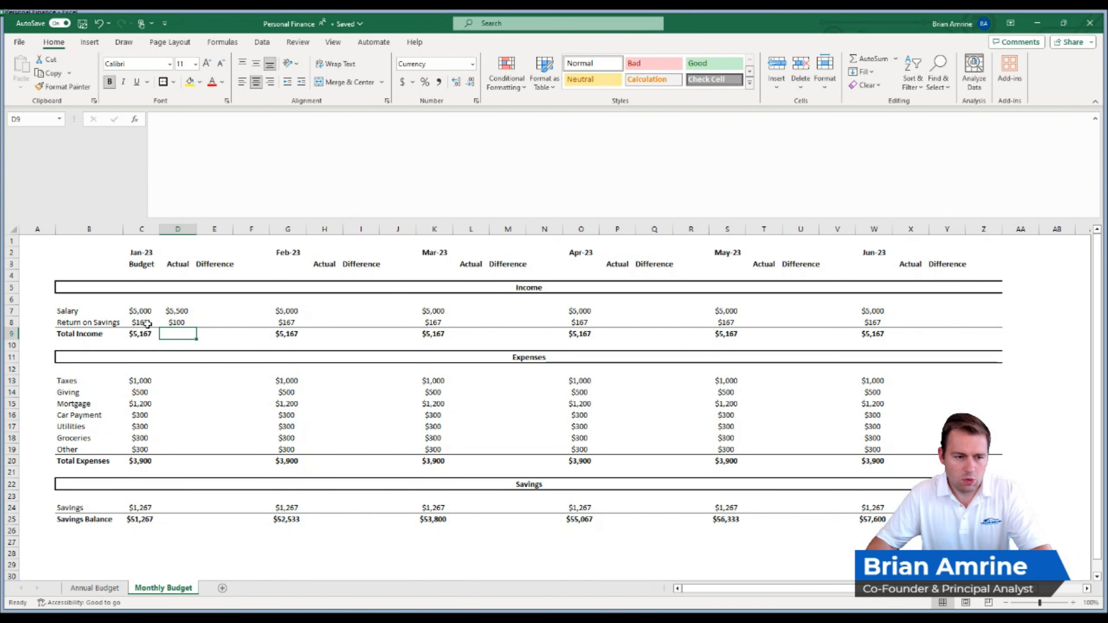
left_click(144, 333)
left_click_drag(159, 339, 222, 341)
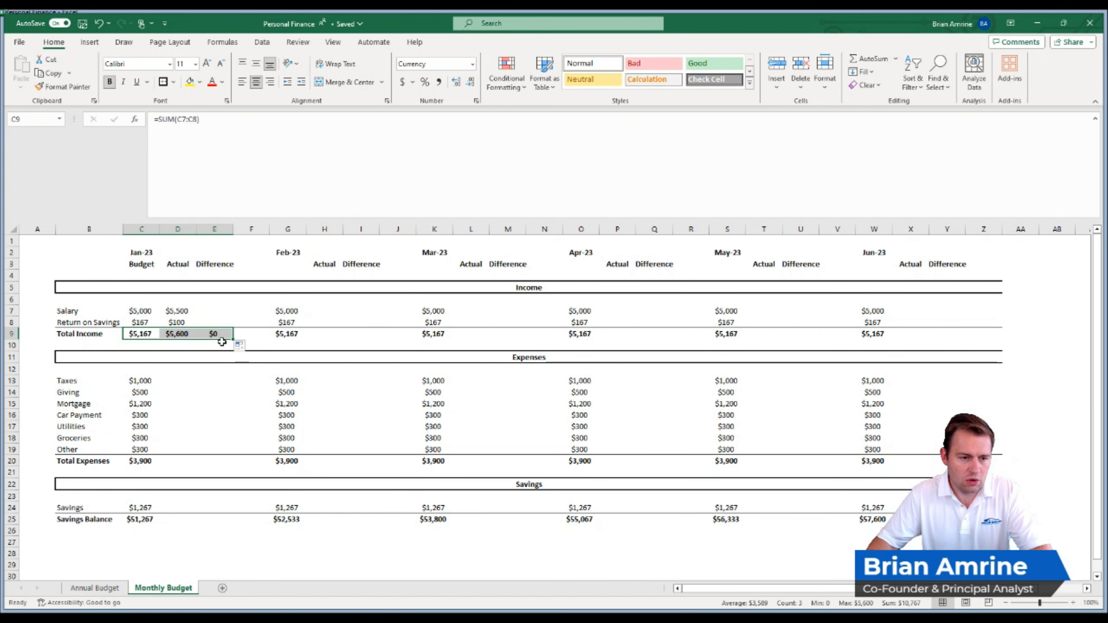
- Calculate the Jan-23 income differences as Actual minus Budget, with =D7-C7 in E7 and the formula copied to E8
left_click(210, 308)
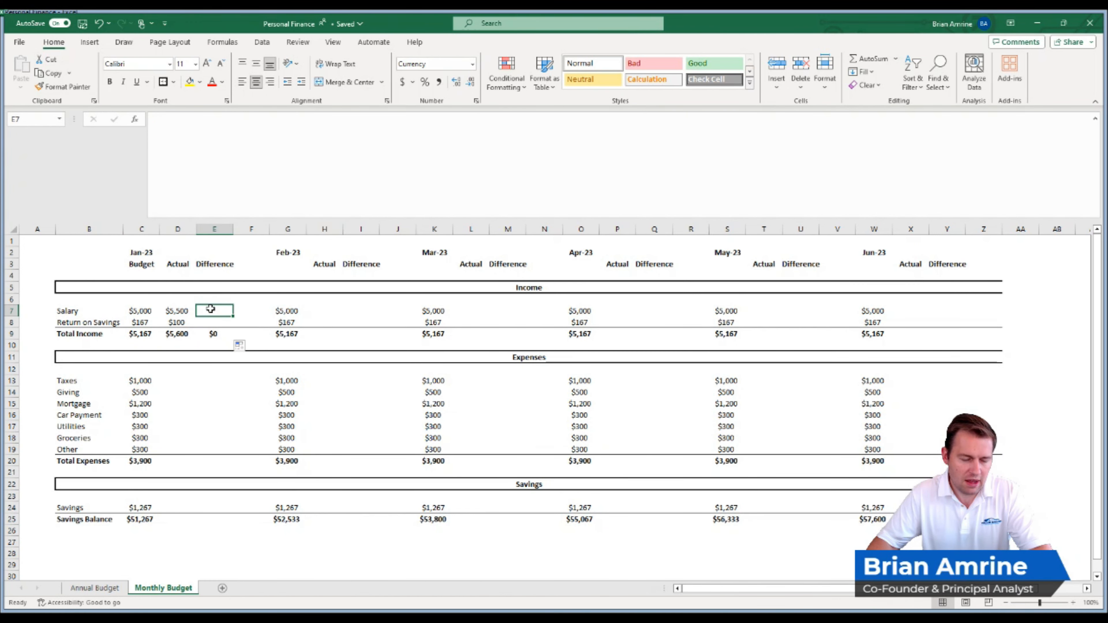
type("=")
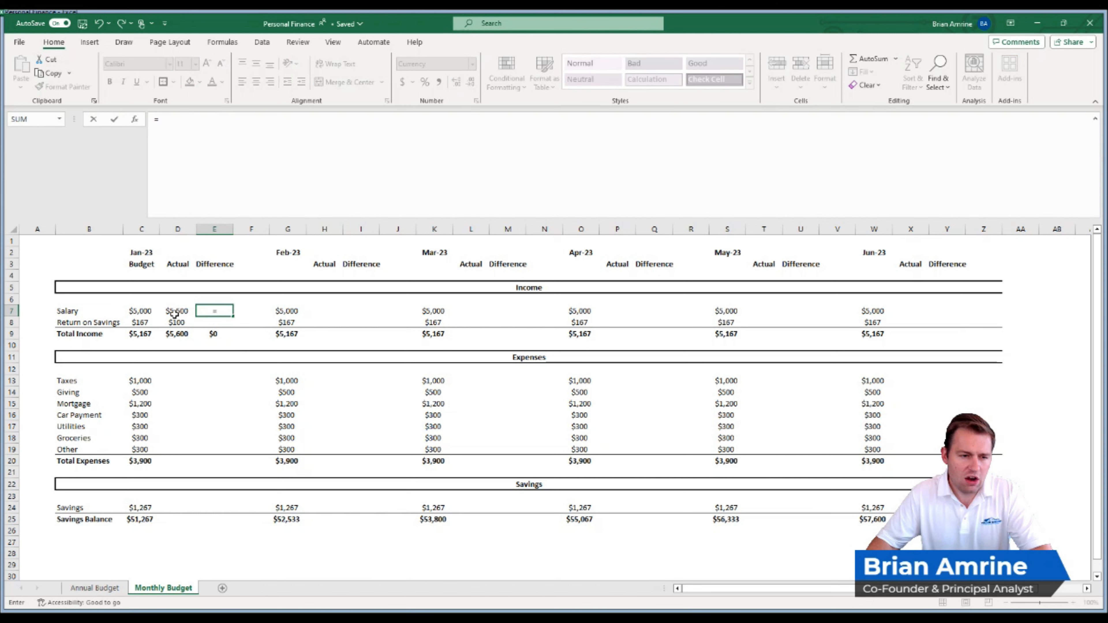
left_click(172, 312)
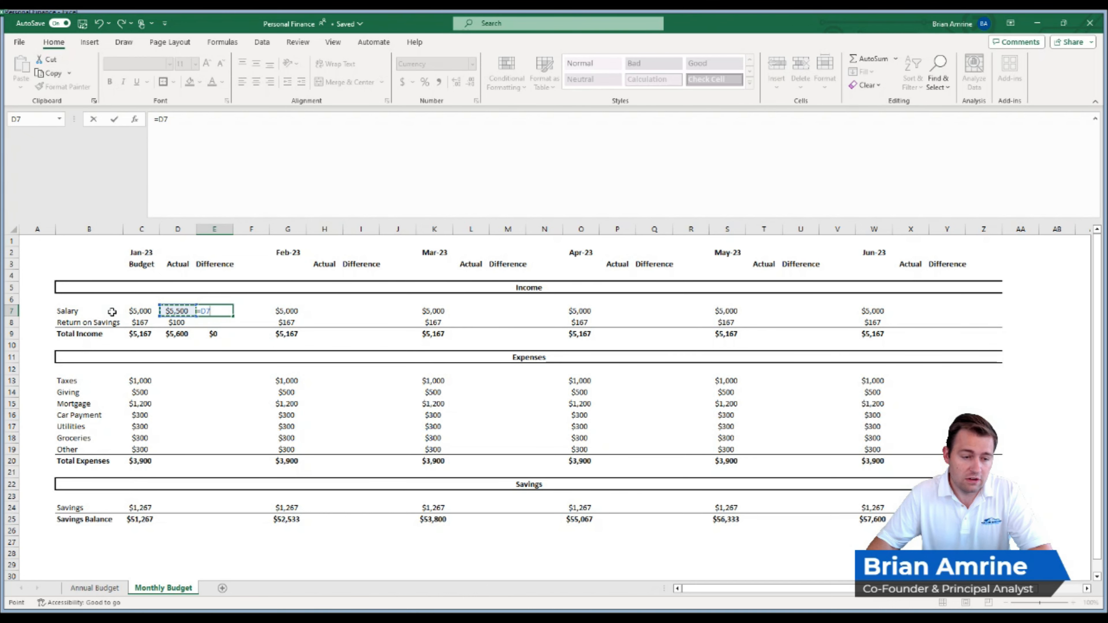
type("-")
left_click(131, 311)
key("Return")
left_click(214, 310)
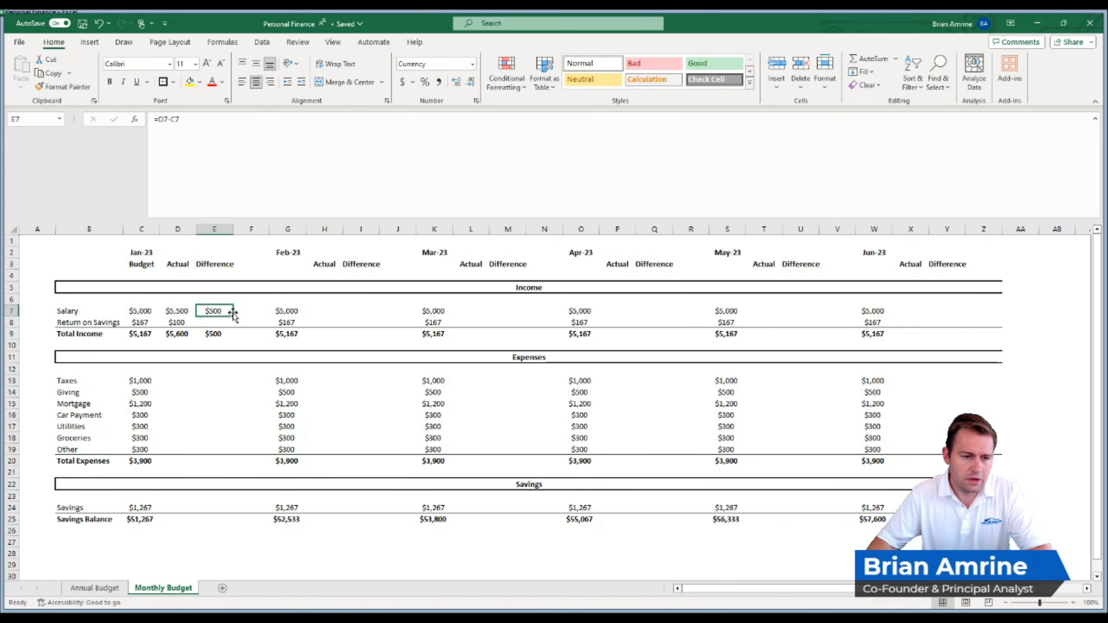
left_click_drag(233, 315, 233, 323)
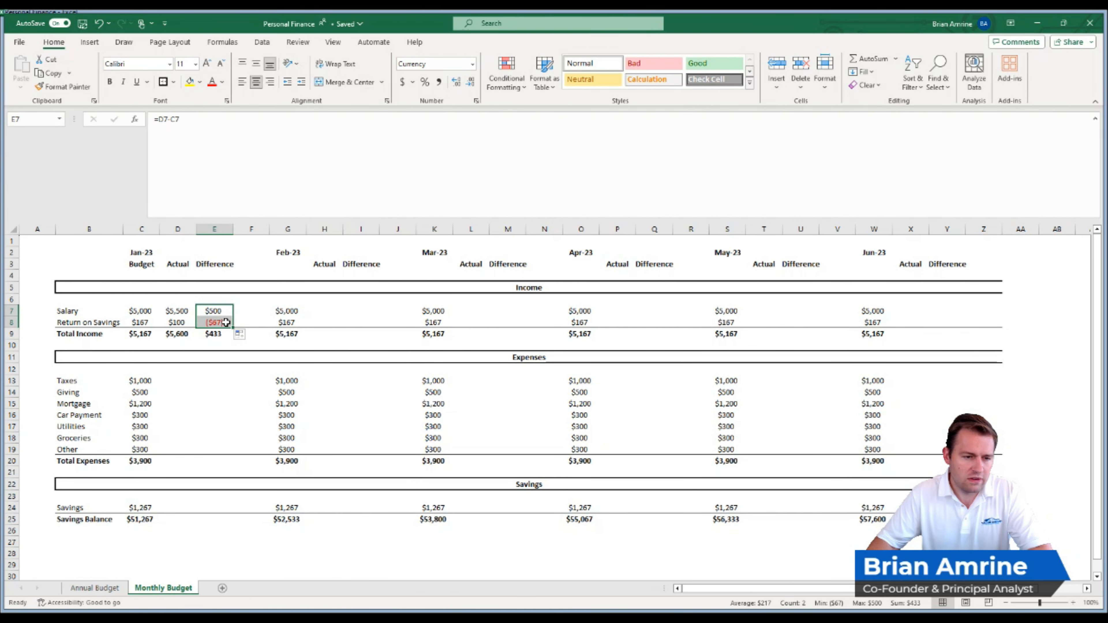
left_click(226, 323)
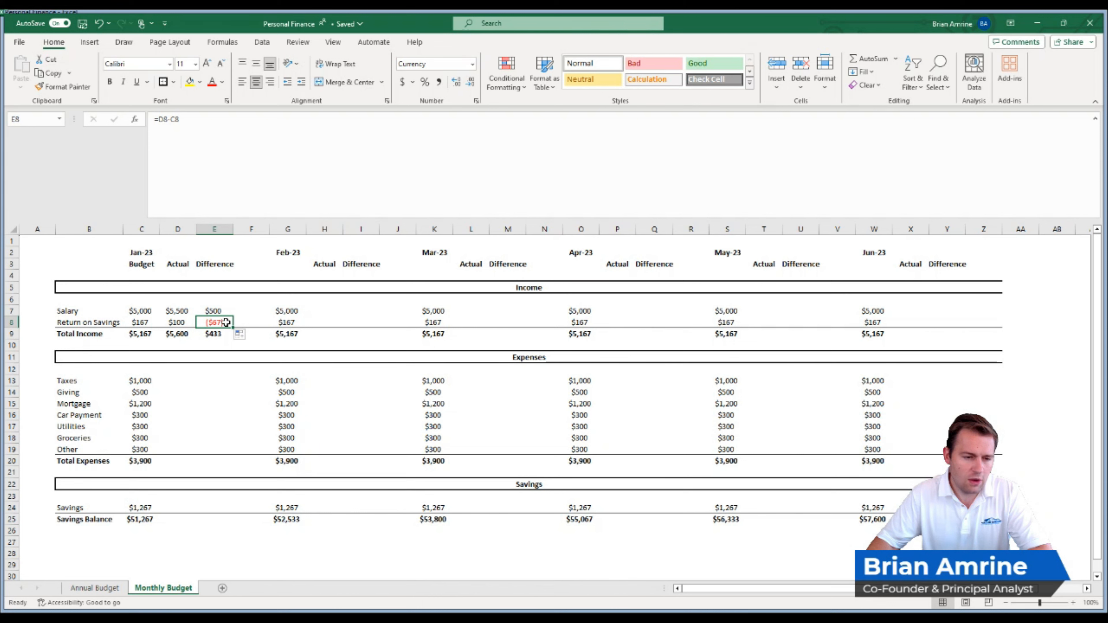
left_click(223, 333)
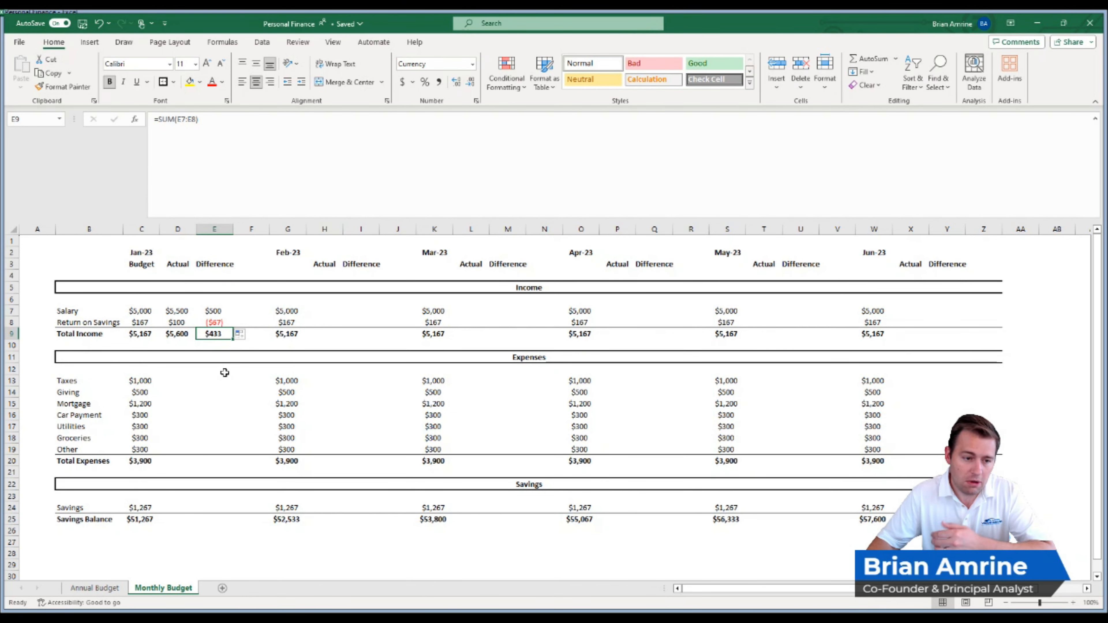
- Enter the Jan-23 actual expenses for Taxes as $1,000, Giving as $500 and Mortgage as $1,200
left_click(198, 384)
left_click(179, 381)
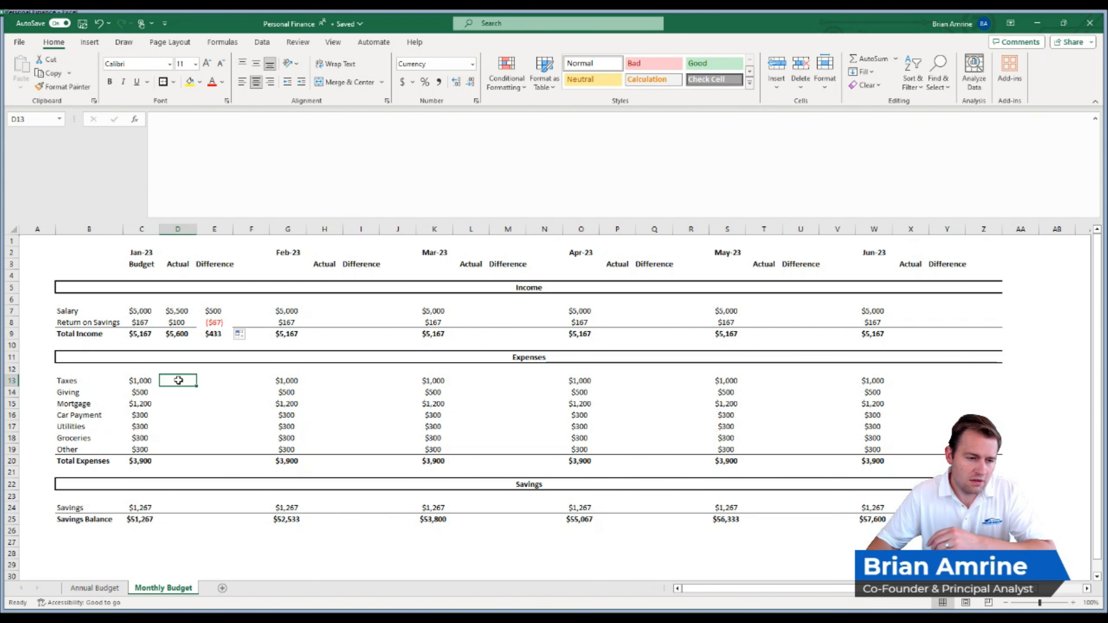
type("$1,000")
key("Return")
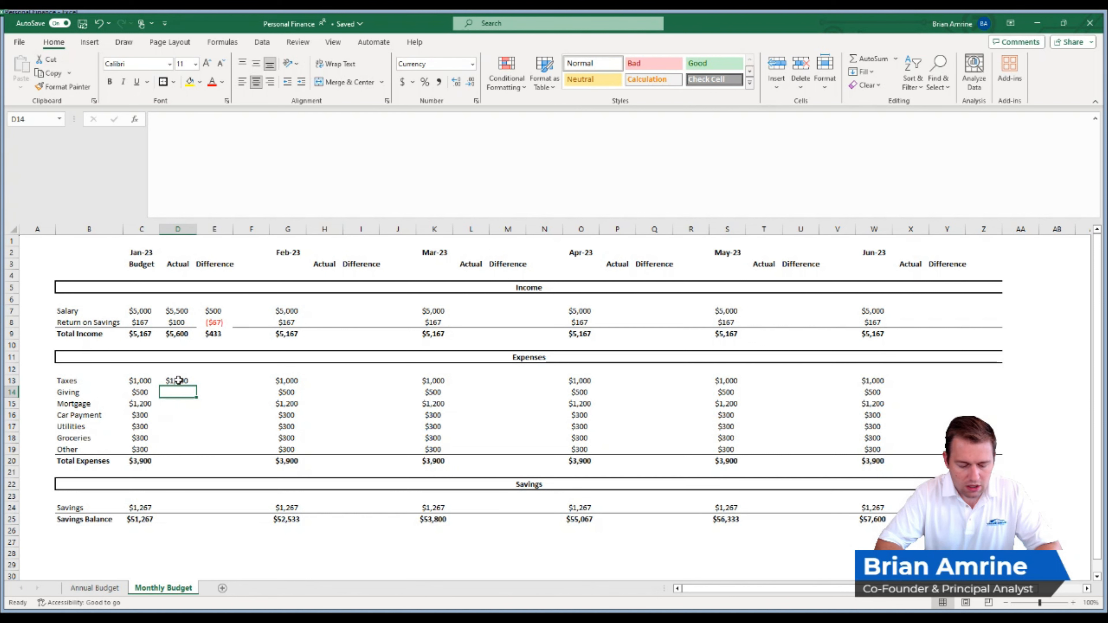
type("$500")
key("Return")
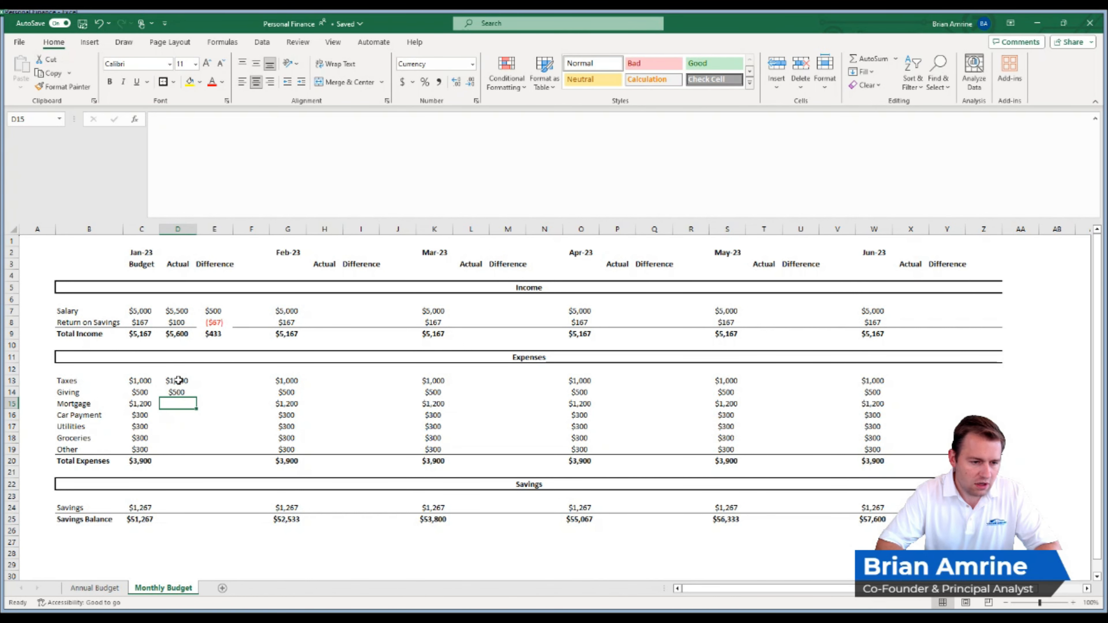
type("1,200")
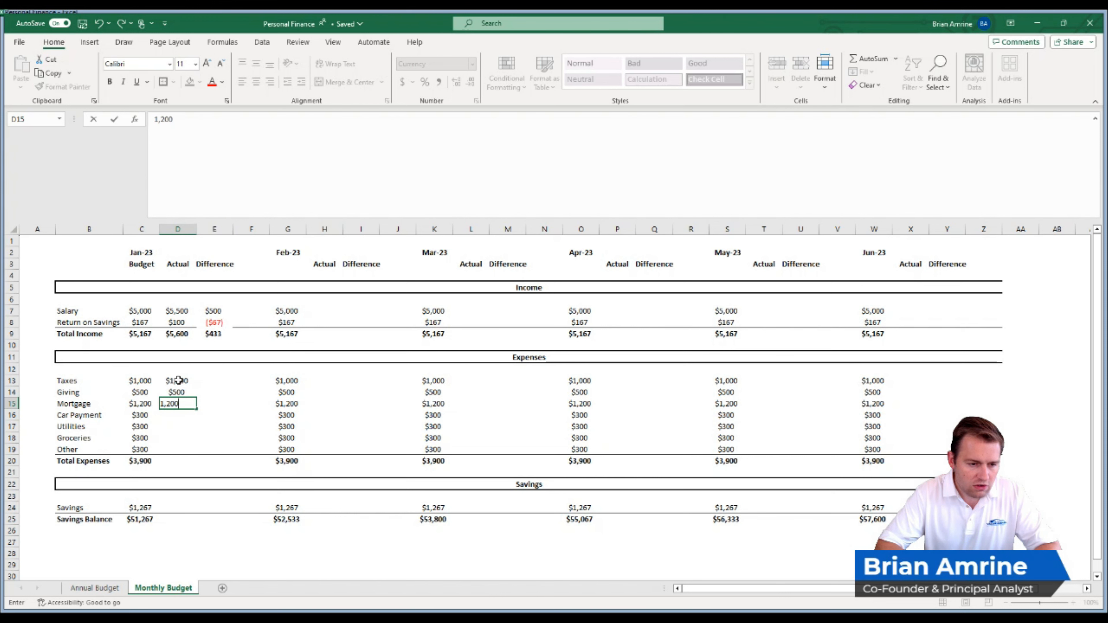
key("Return")
- Enter the Jan-23 actual expenses for Car Payment as $500, Utilities as $275, Groceries as $325 and Other as $400
type("500")
key("Return")
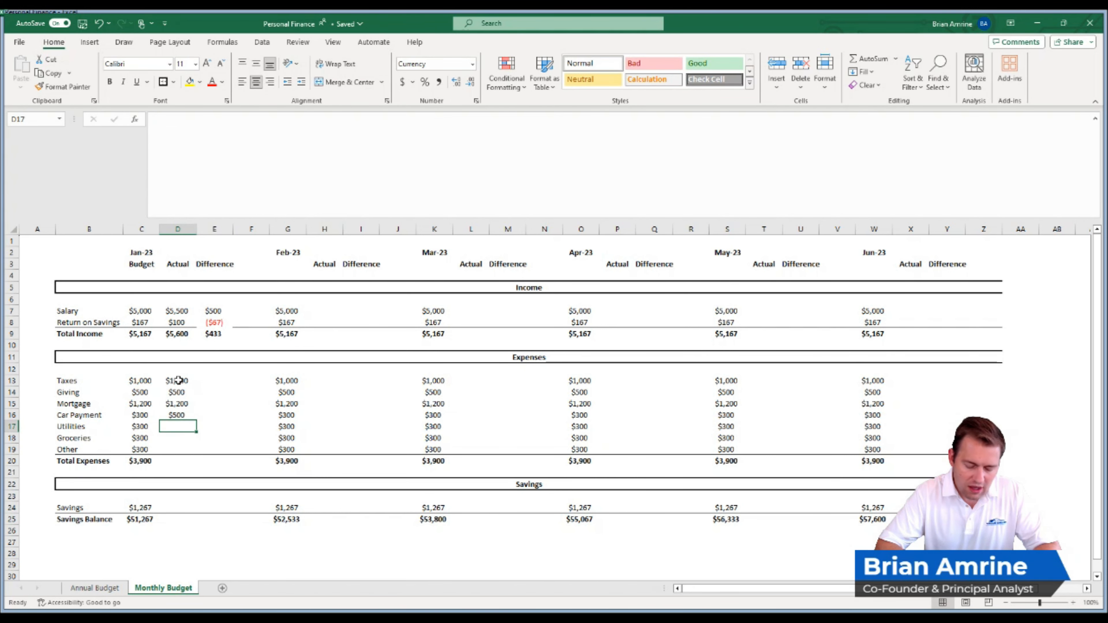
type("2")
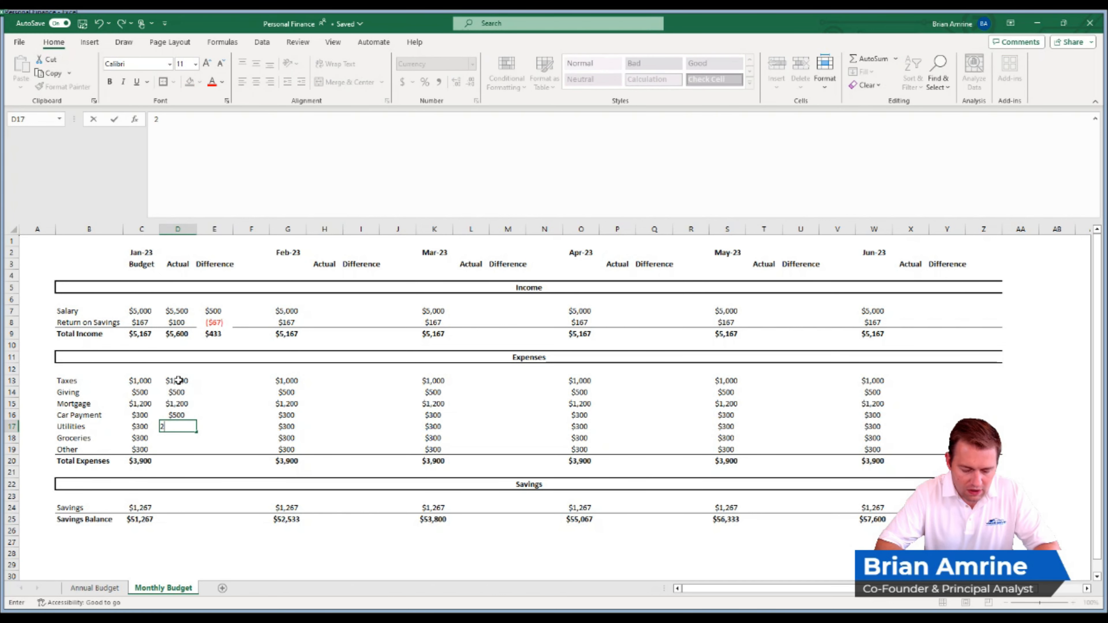
type("75")
key("Return")
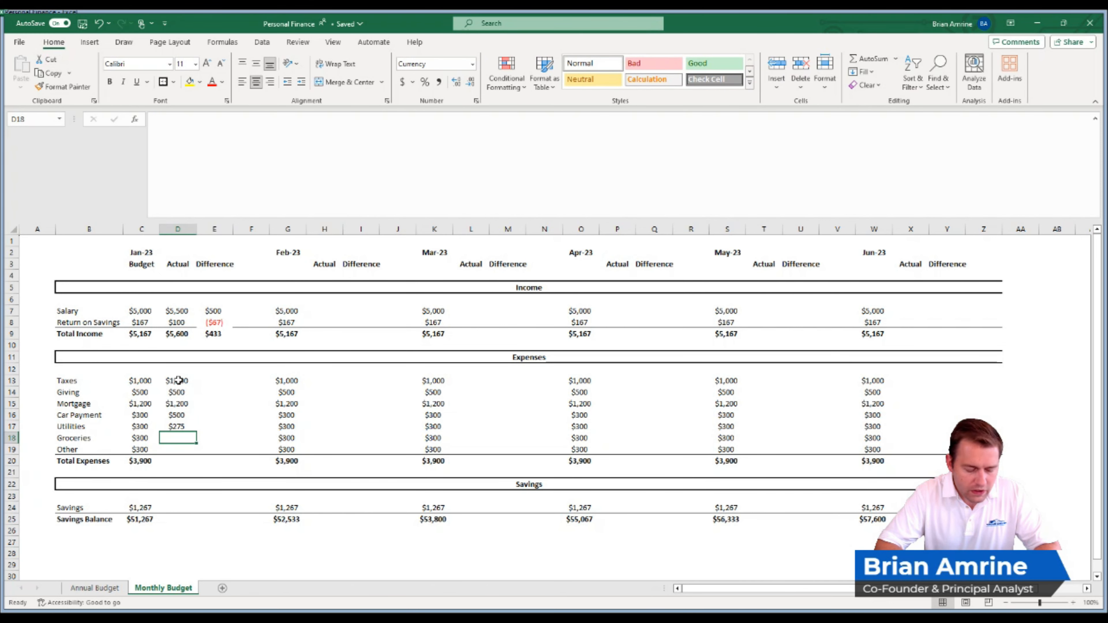
type("325")
key("Return")
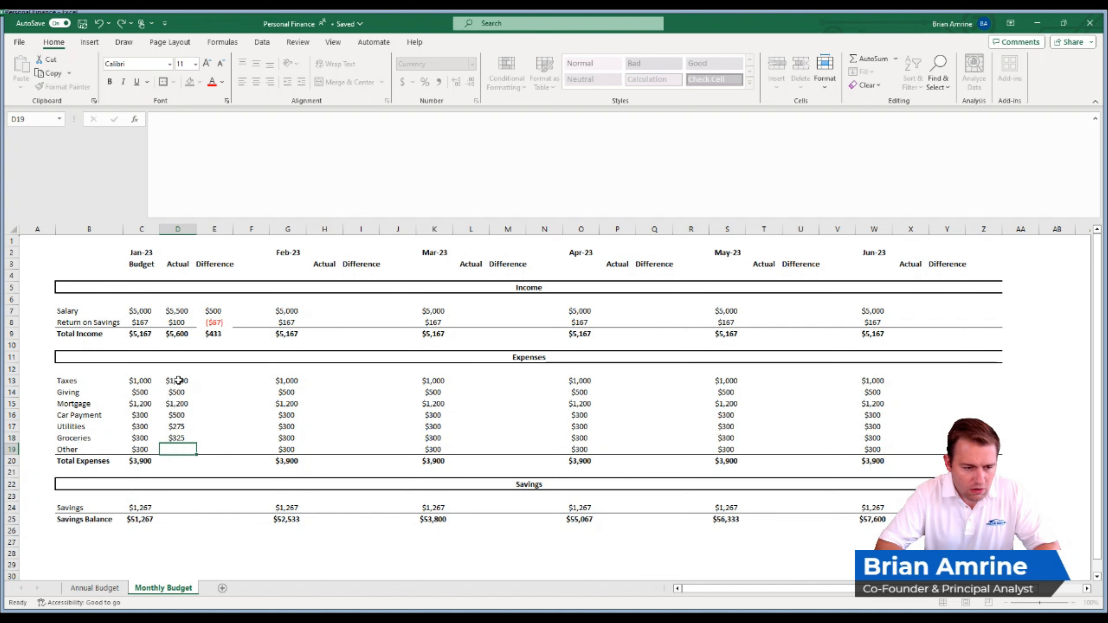
type("400")
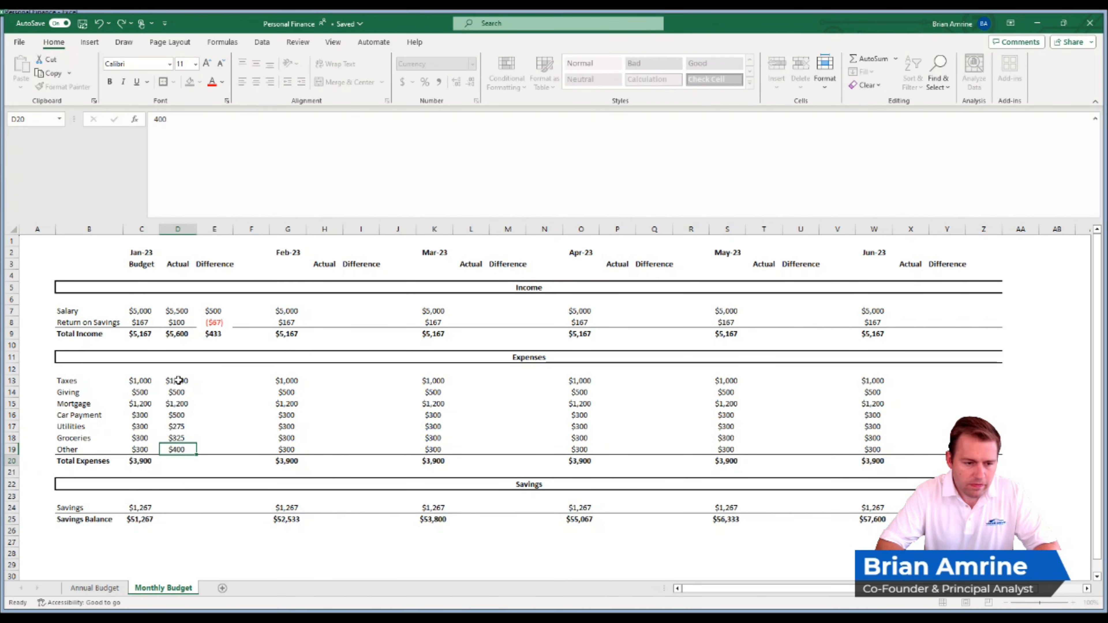
key("Return")
- Calculate the Jan-23 expense differences with =D13-C13 in E13 and copy the formula down through the Other row
left_click(214, 380)
type("=")
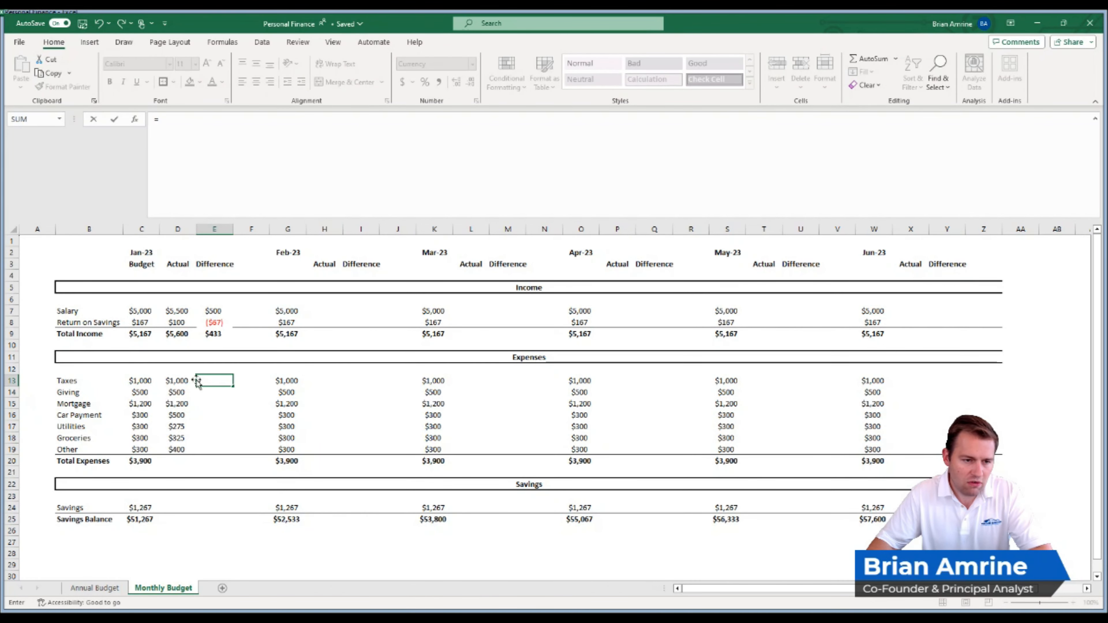
left_click(180, 380)
type("-")
left_click(145, 381)
key("Return")
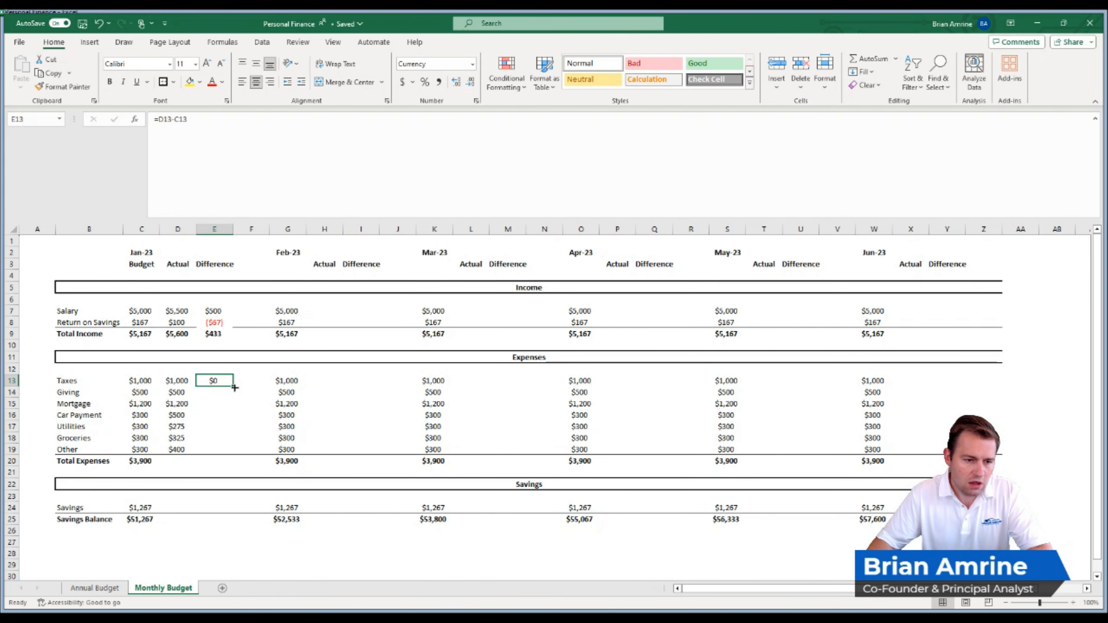
left_click_drag(235, 388, 225, 452)
- Extend the Jan-23 Total Expenses formula from C20 across the Actual and Difference columns
left_click(141, 460)
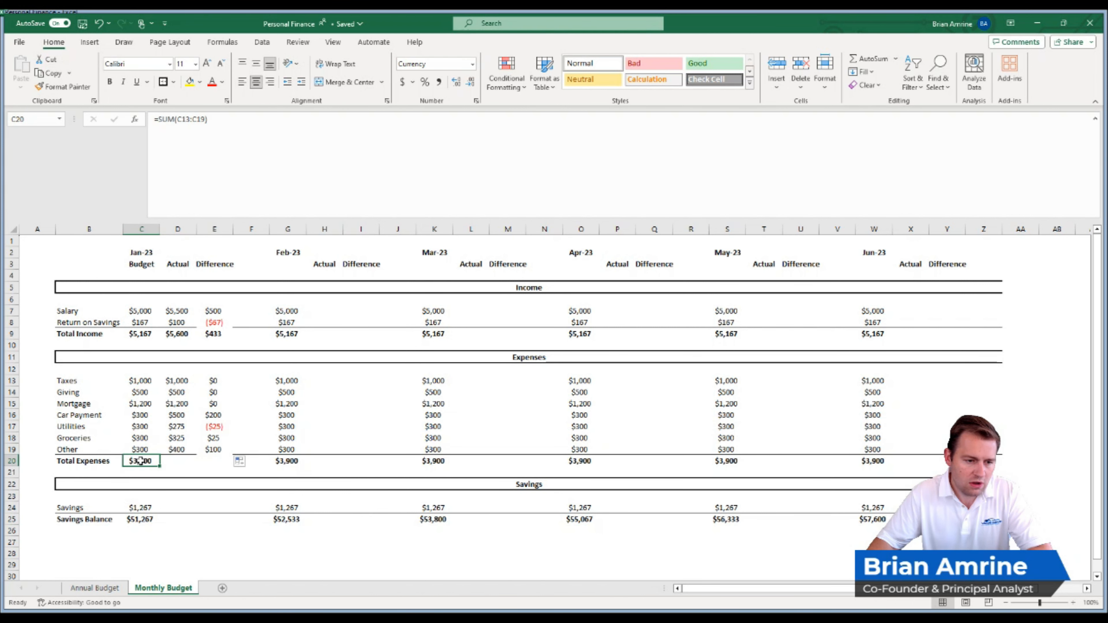
left_click_drag(159, 466, 220, 466)
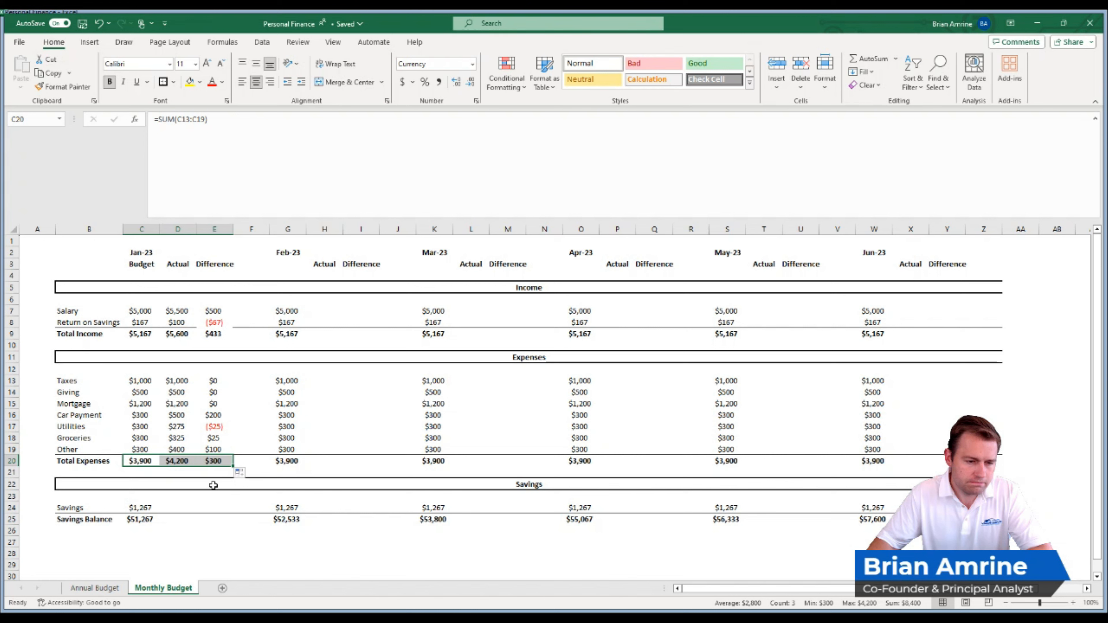
left_click(214, 461)
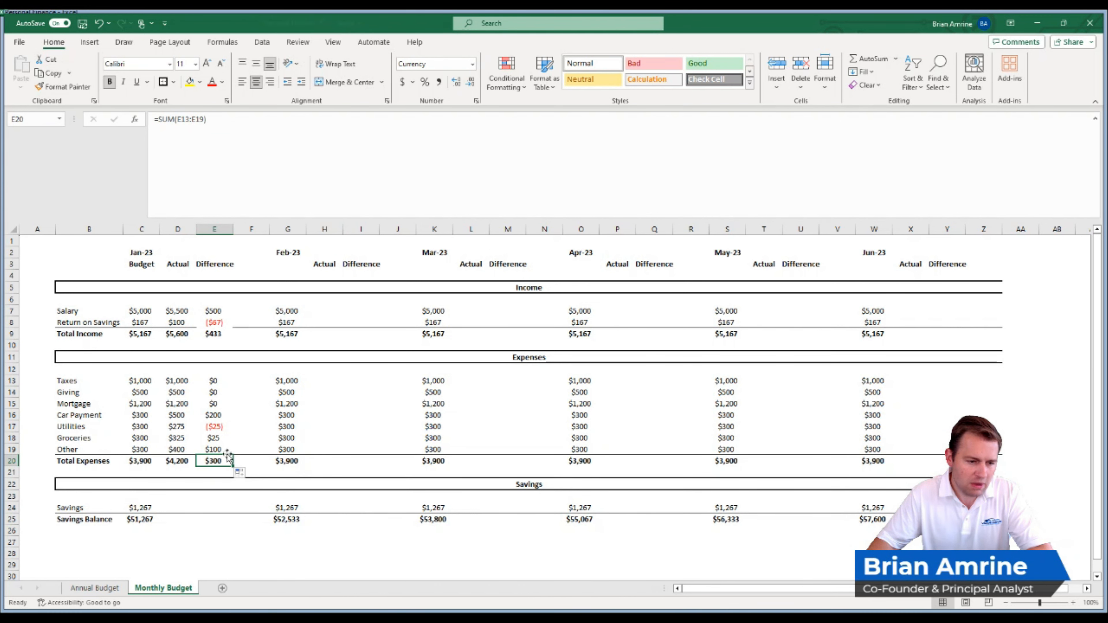
- Set the Jan-23 actual Car Payment to $300 and review the Other, Utilities and Total Expenses differences
left_click(218, 415)
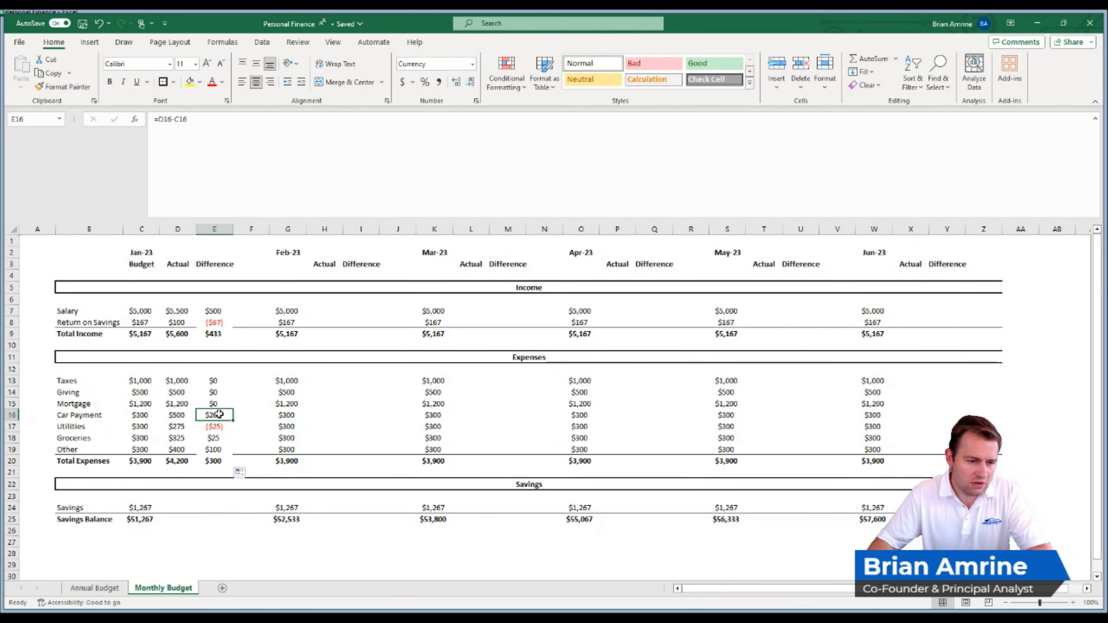
left_click(188, 415)
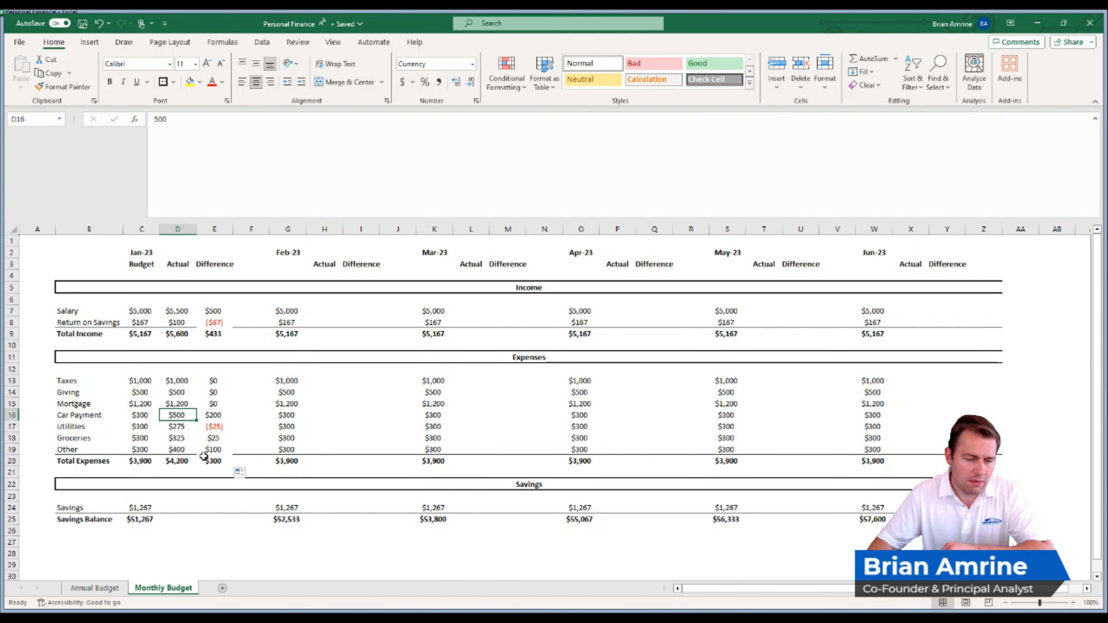
type("300")
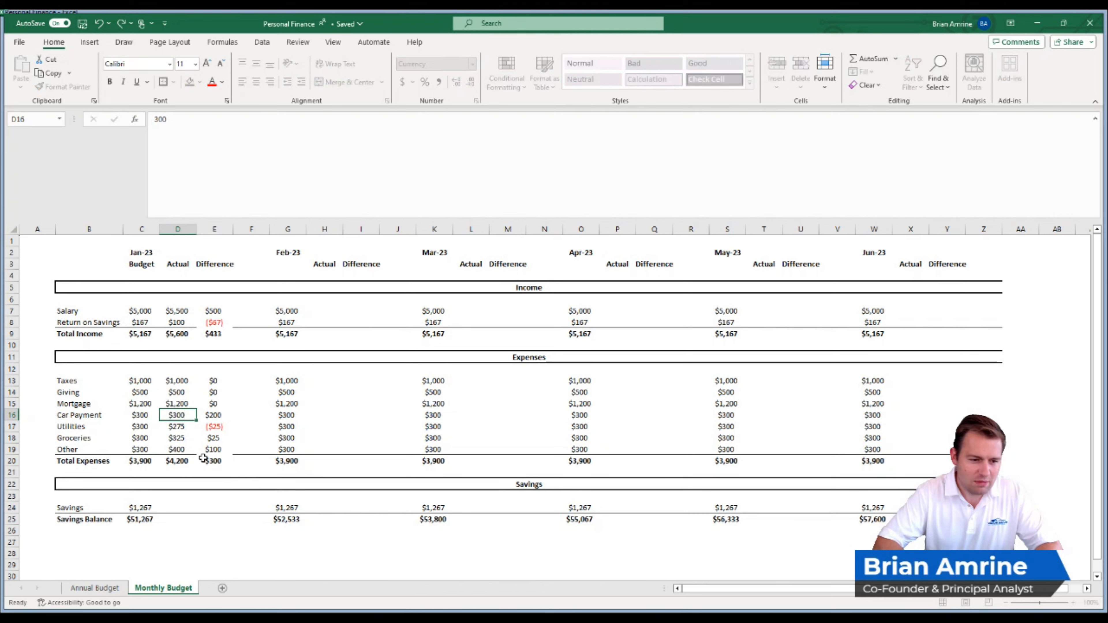
key("Return")
left_click(212, 450)
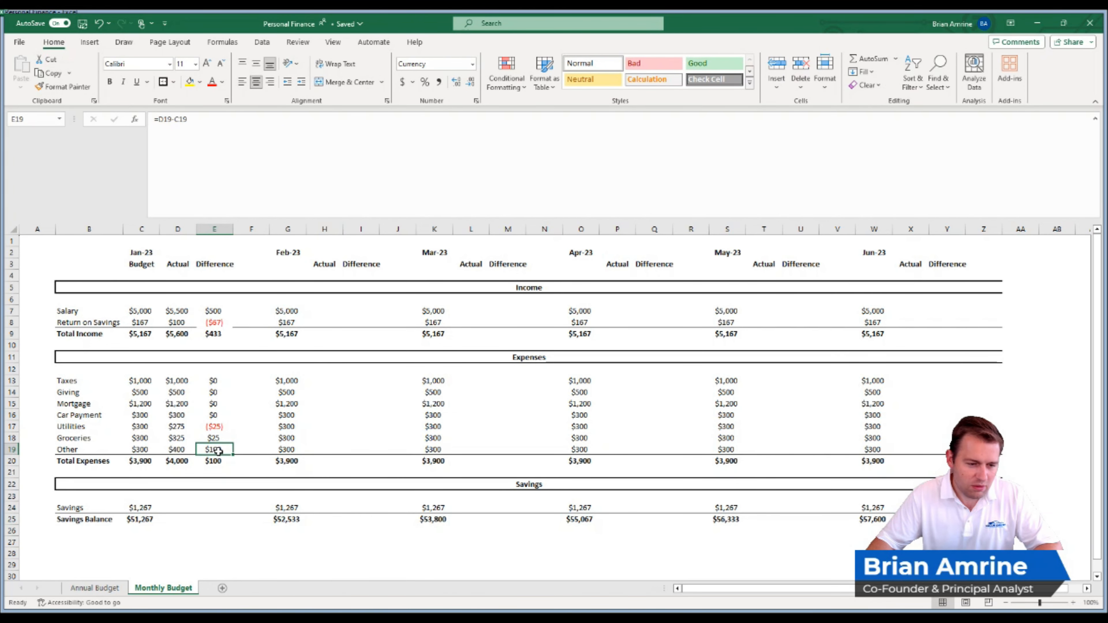
left_click(221, 462)
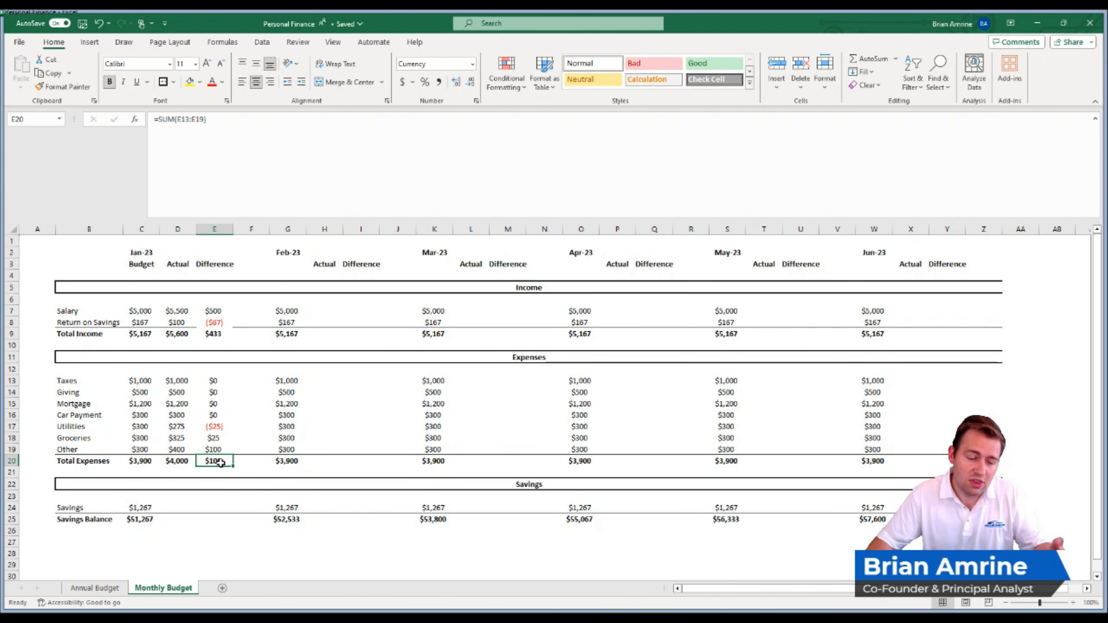
left_click(228, 449)
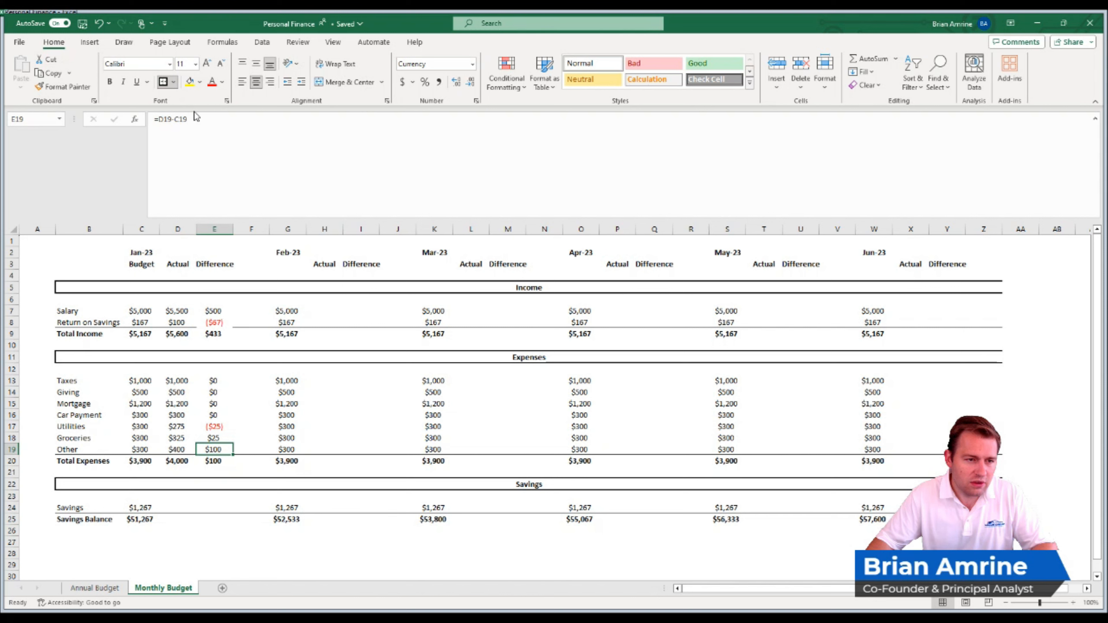
left_click(213, 427)
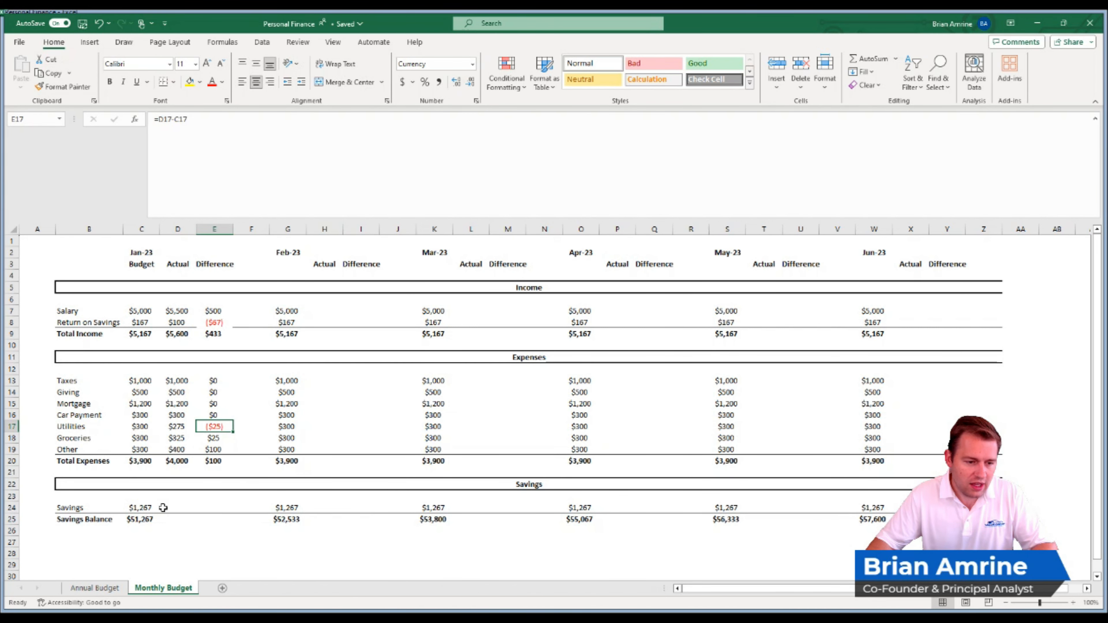
- Extend the Jan-23 Savings formula from C24 across the Actual and Difference columns and check the formula in E24
left_click(145, 506)
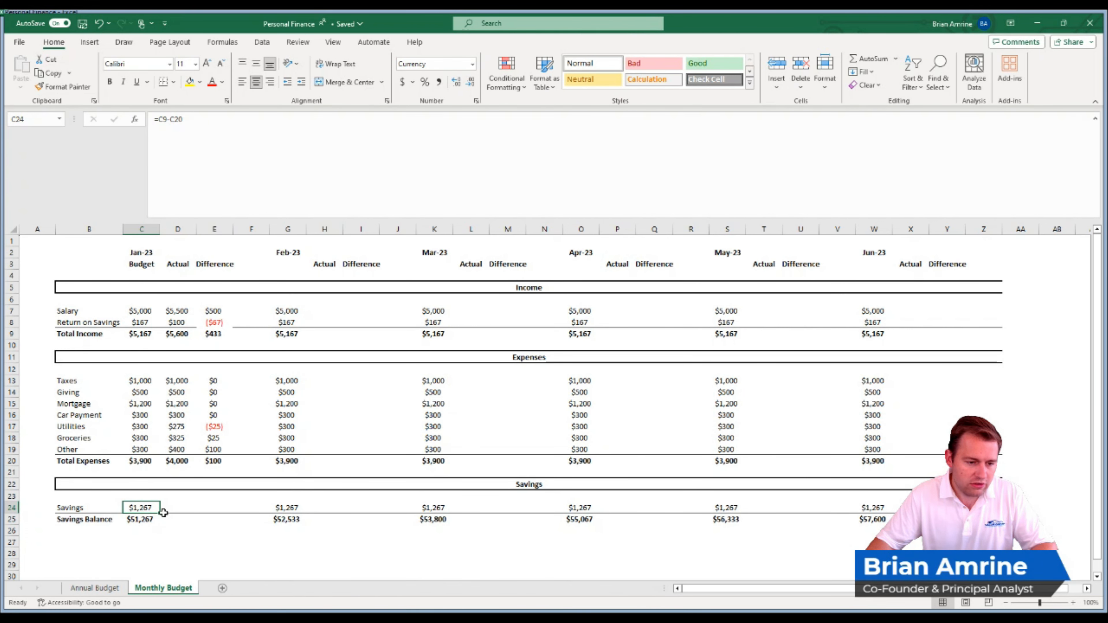
left_click_drag(161, 513, 219, 510)
left_click(205, 507)
double_click(205, 507)
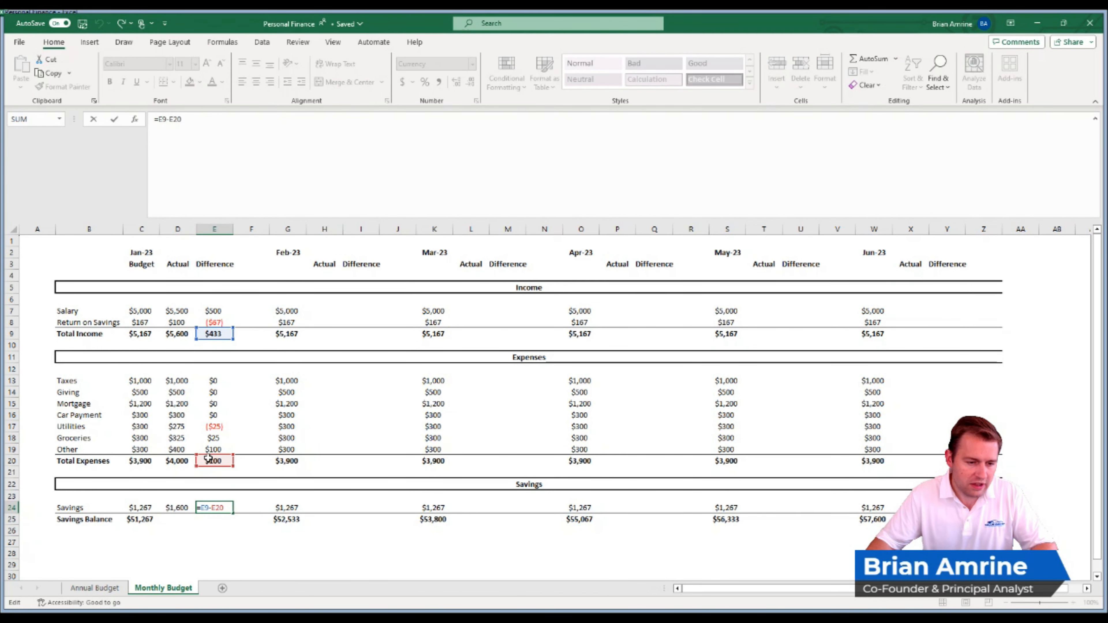
key("Return")
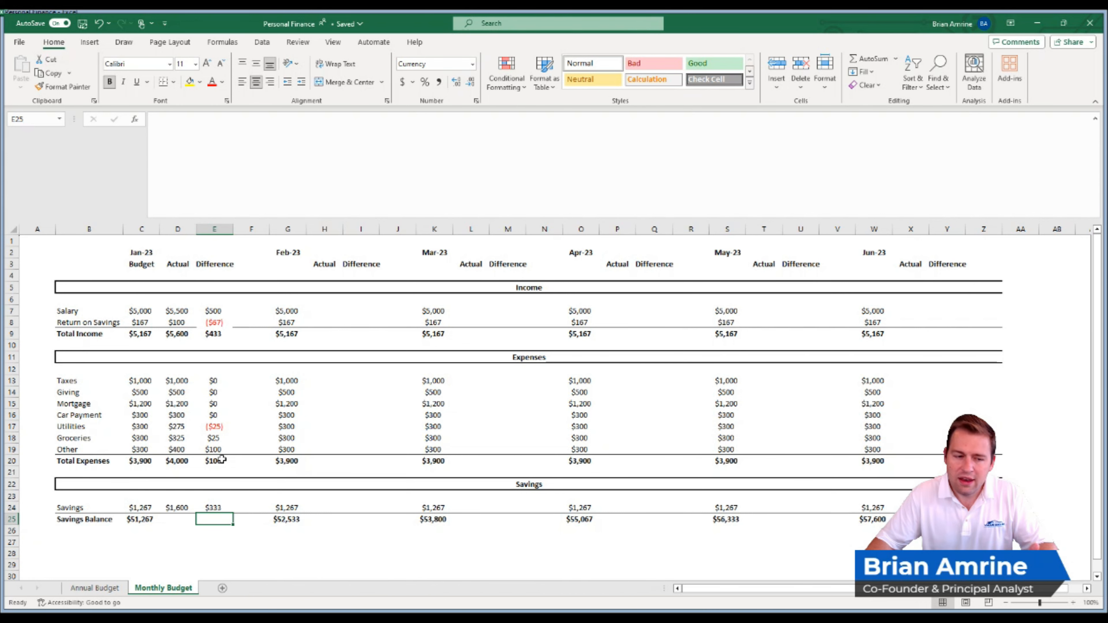
left_click(218, 509)
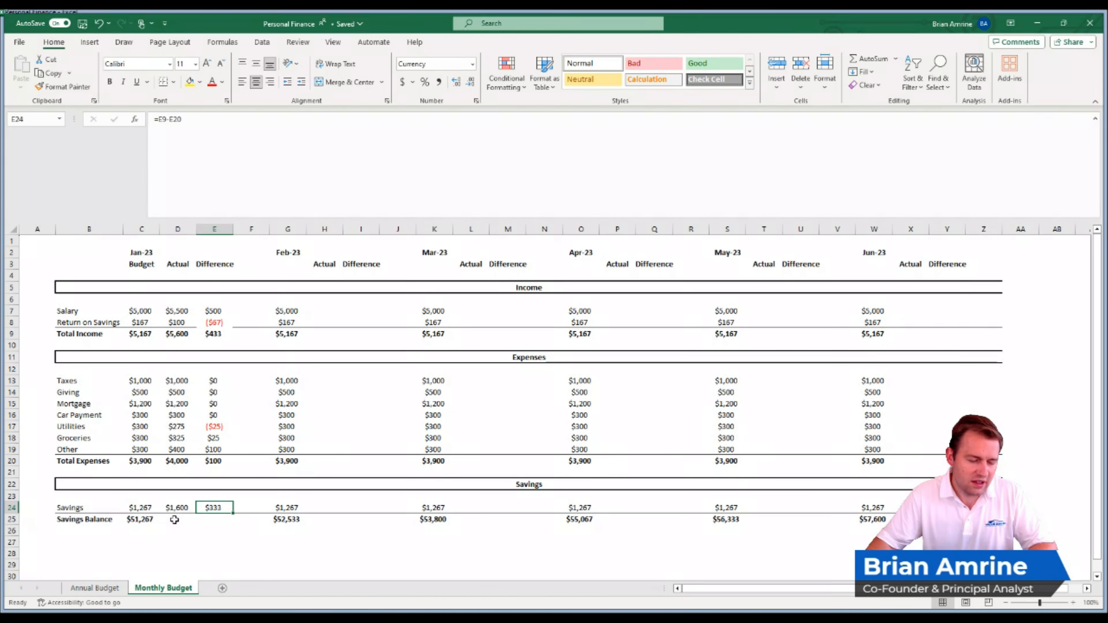
- Copy the Jan-23 Savings Balance formula into the Actual column, adjusted to ='Annual Budget'!C2+D24
left_click(140, 519)
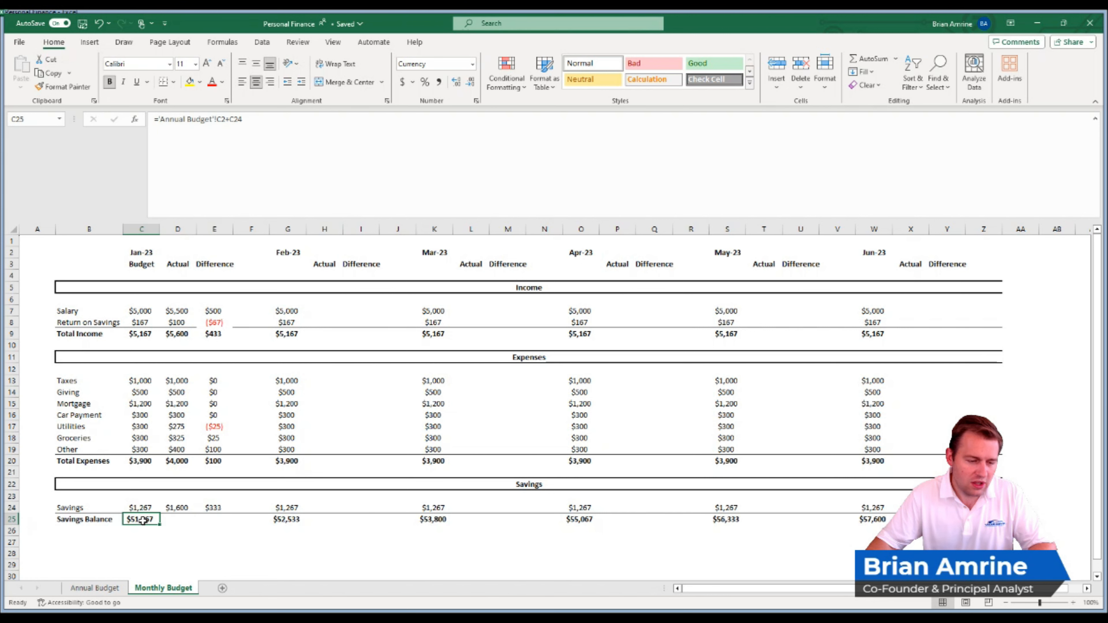
left_click(255, 126)
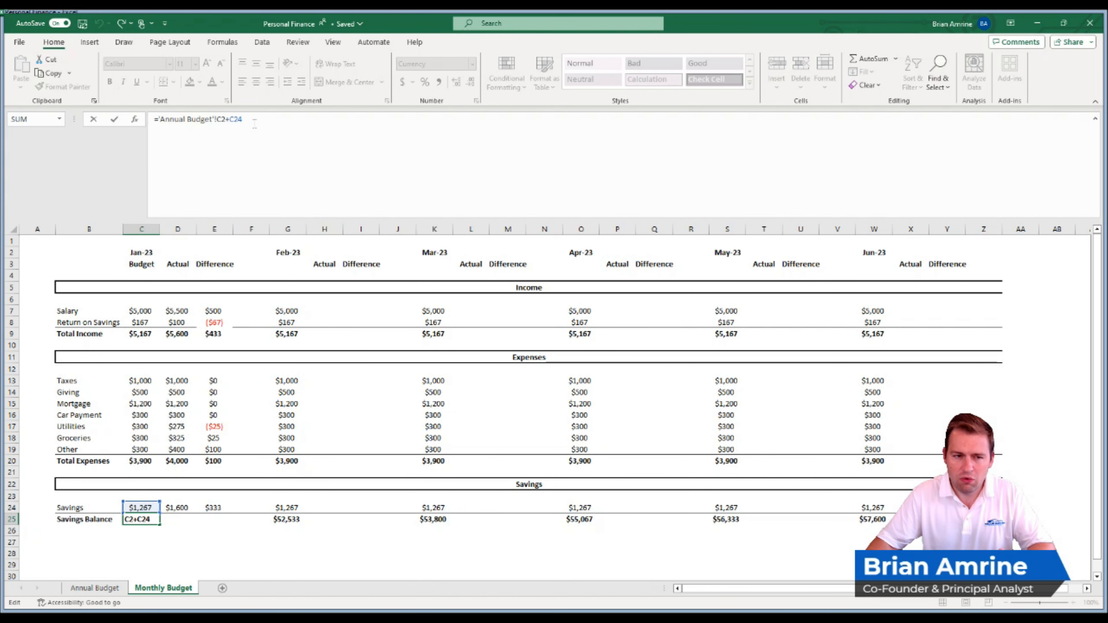
left_click_drag(238, 124, 138, 116)
key("ctrl+c")
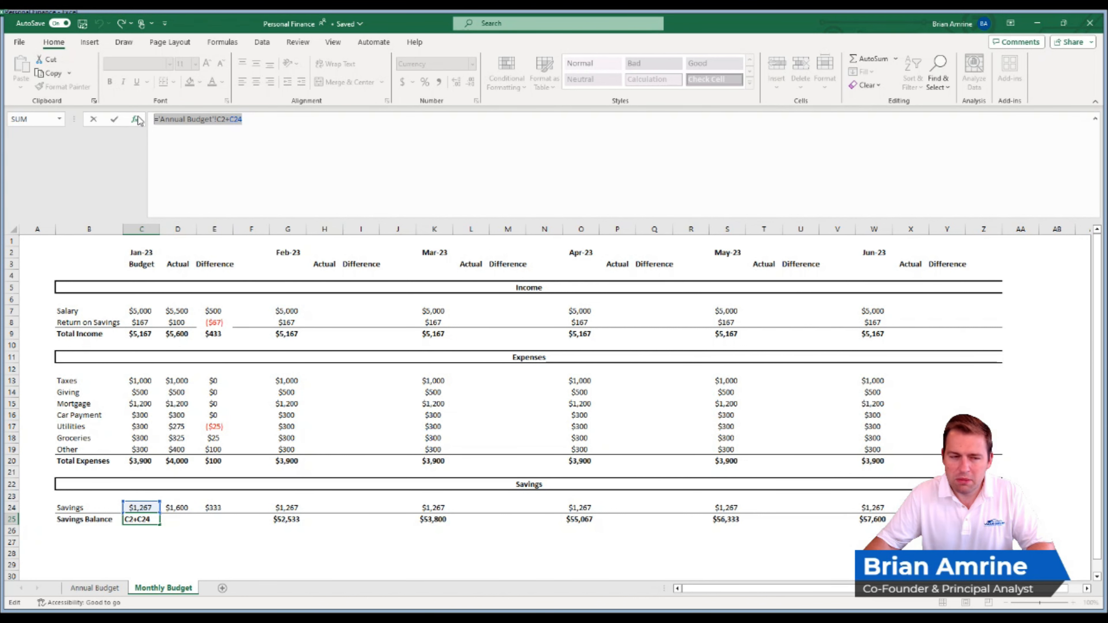
key("Return")
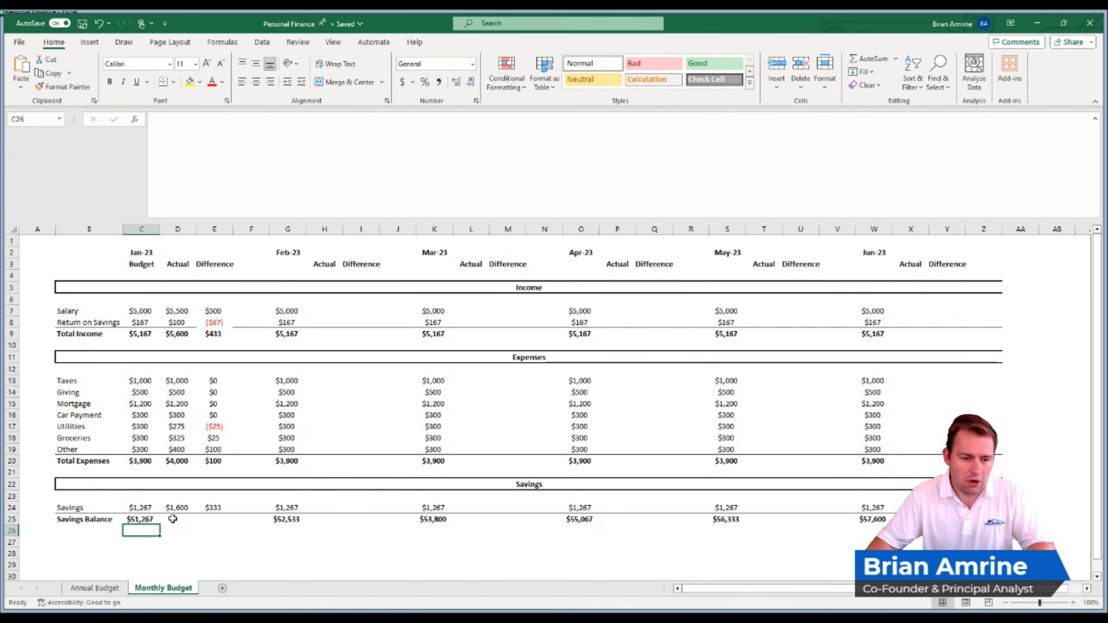
double_click(173, 519)
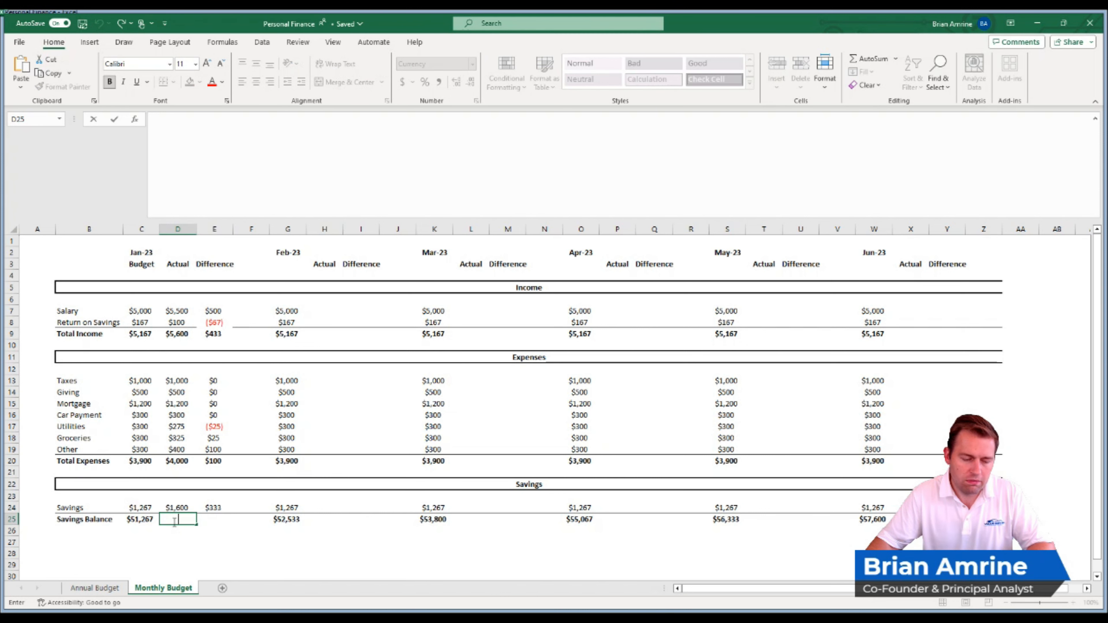
key("ctrl+v")
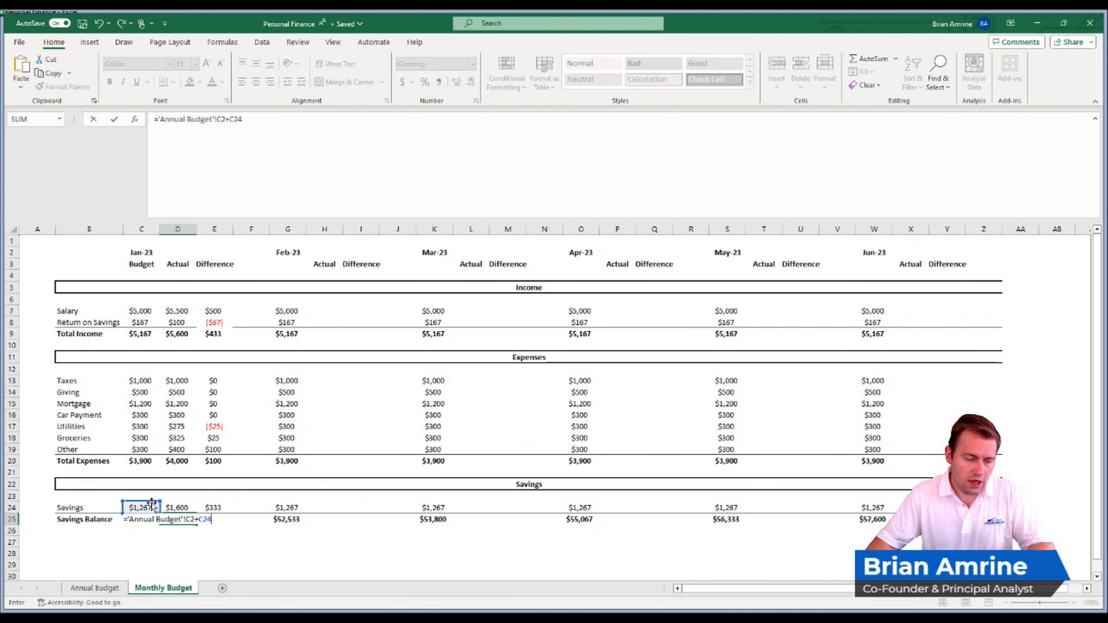
left_click_drag(152, 508, 168, 507)
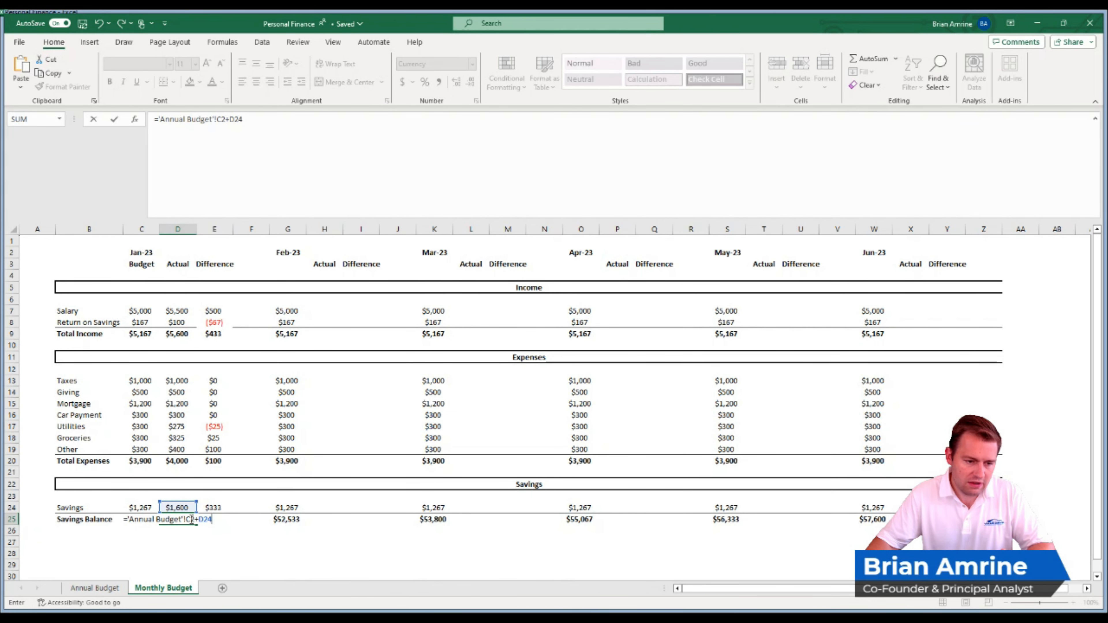
key("Return")
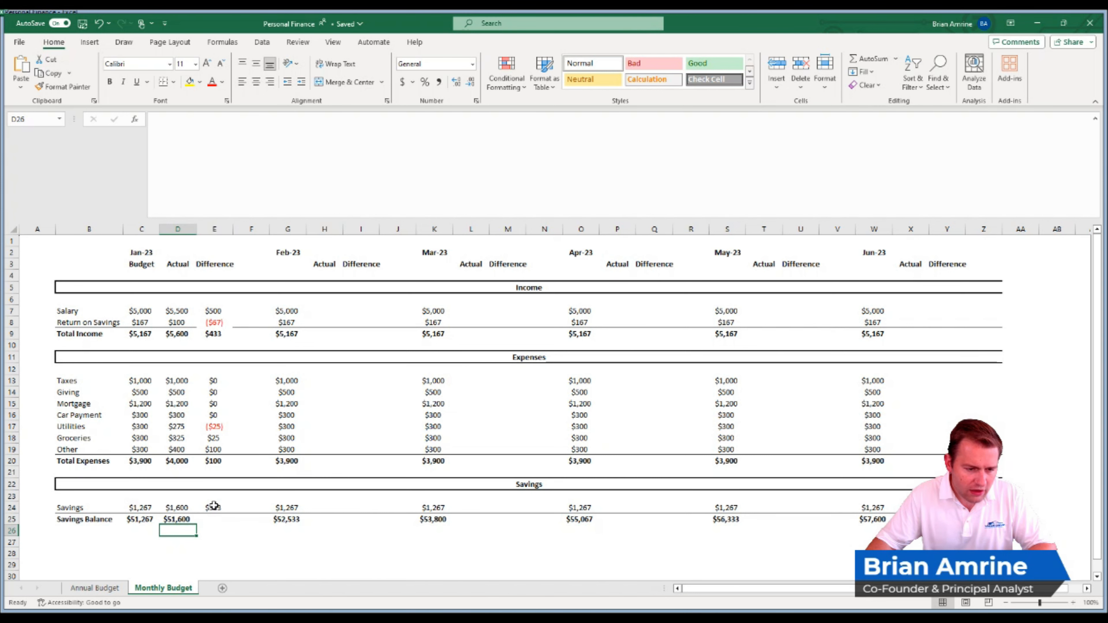
- Calculate the Jan-23 Savings Balance difference in E25 with =D25-C25
left_click(211, 519)
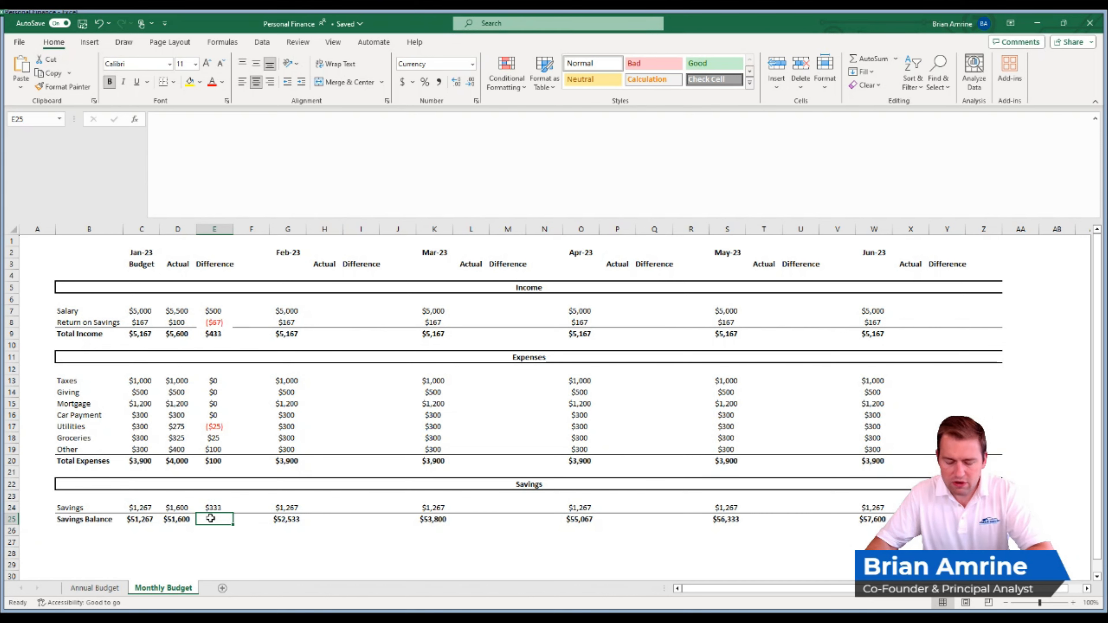
type("=")
left_click(176, 518)
type("-")
left_click(143, 518)
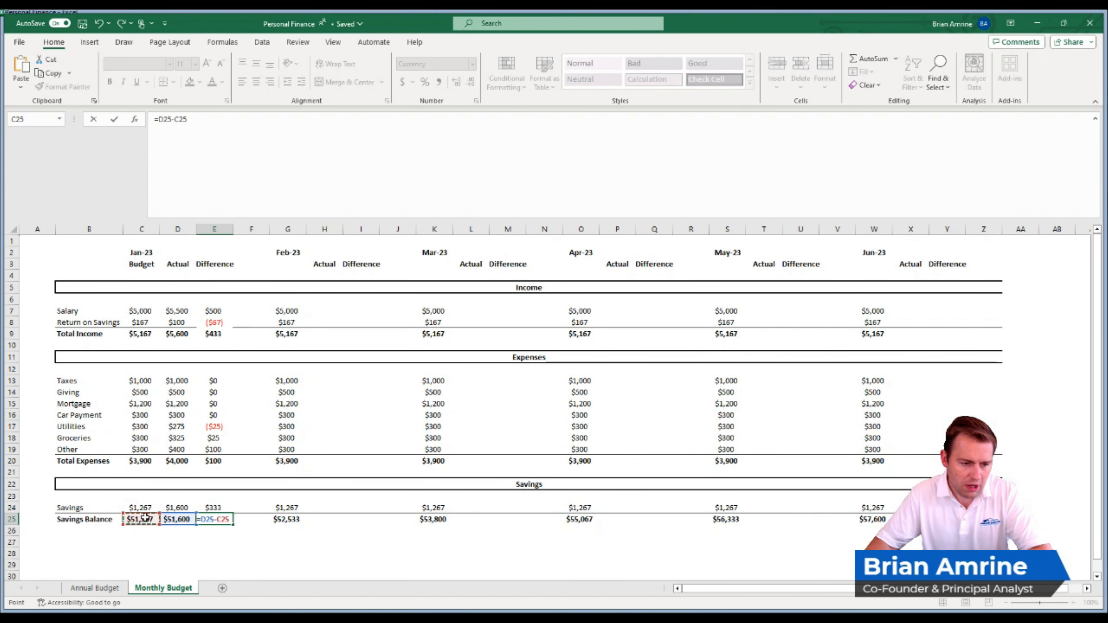
key("Return")
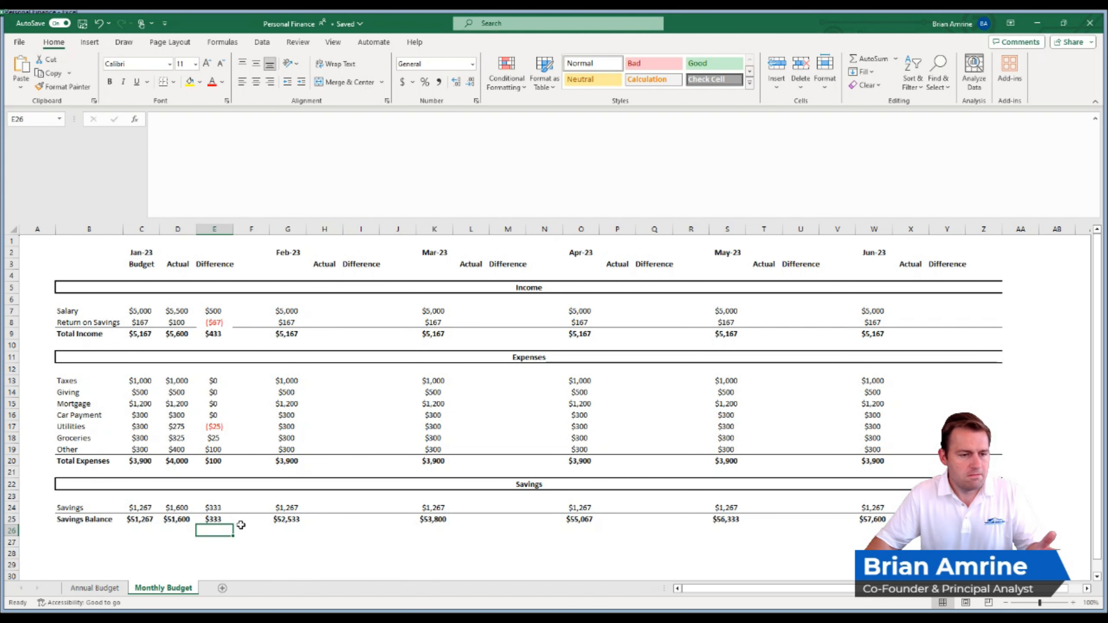
left_click(214, 322)
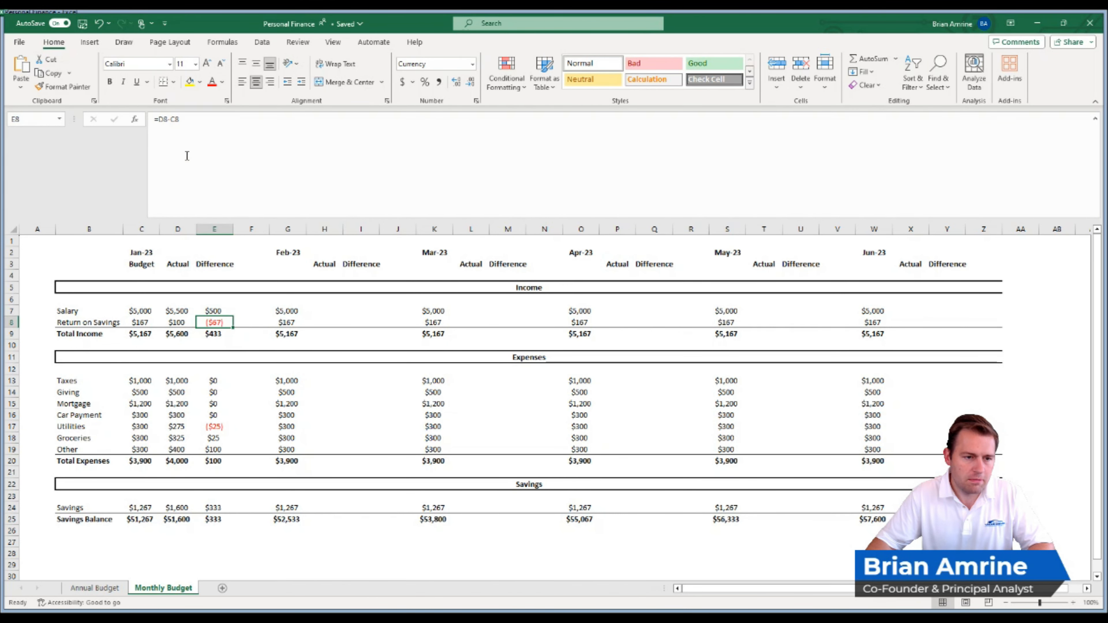
- Merge and center the Jan-23 heading across C2:E2, and outline it and the Budget, Actual and Difference headers with borders
left_click_drag(144, 252, 215, 252)
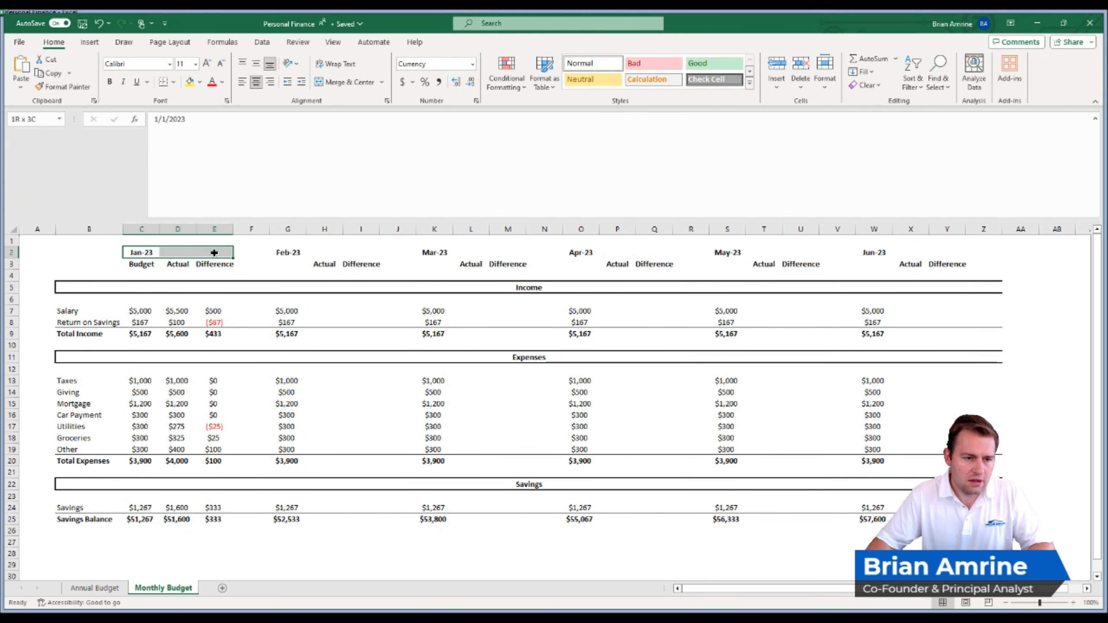
left_click(331, 81)
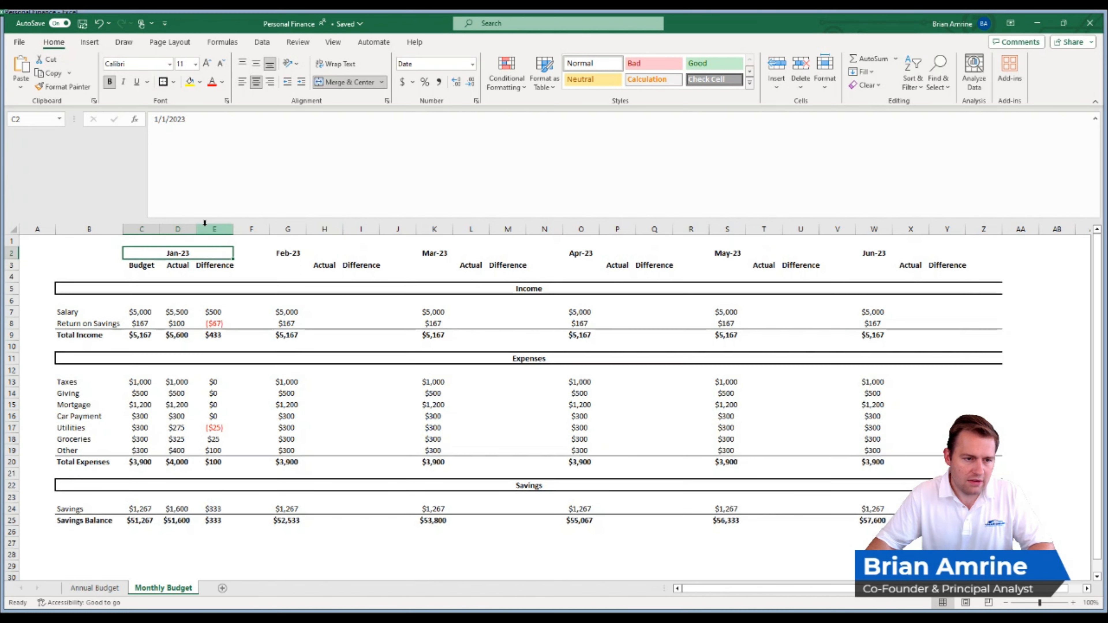
left_click_drag(139, 265, 201, 263)
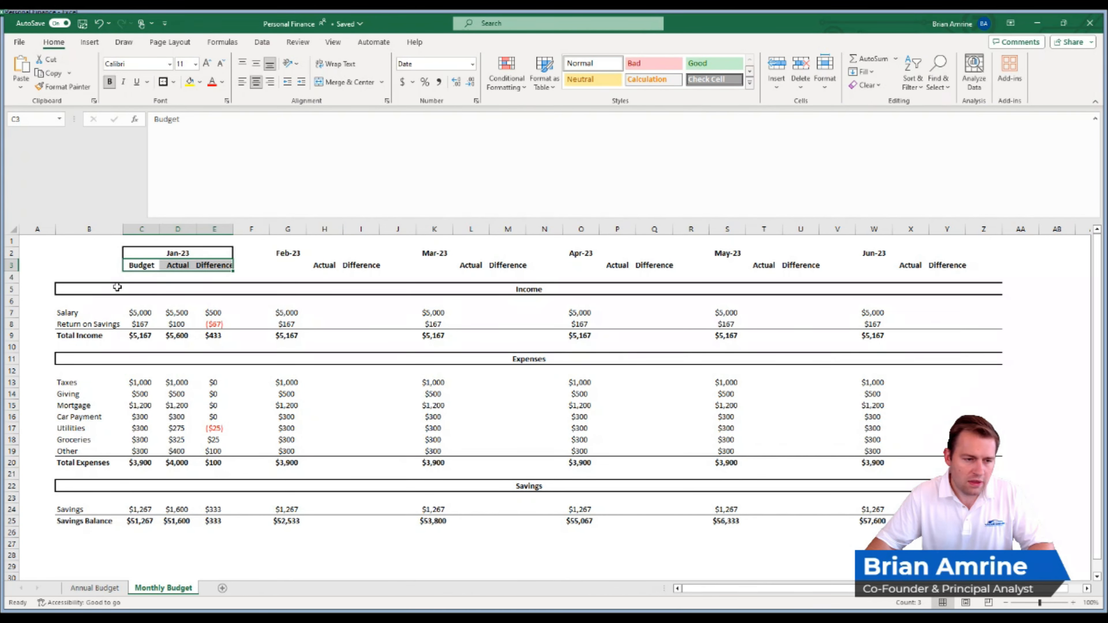
- Insert a blank column before the Jan-23 Budget column and make it narrower
left_click(137, 225)
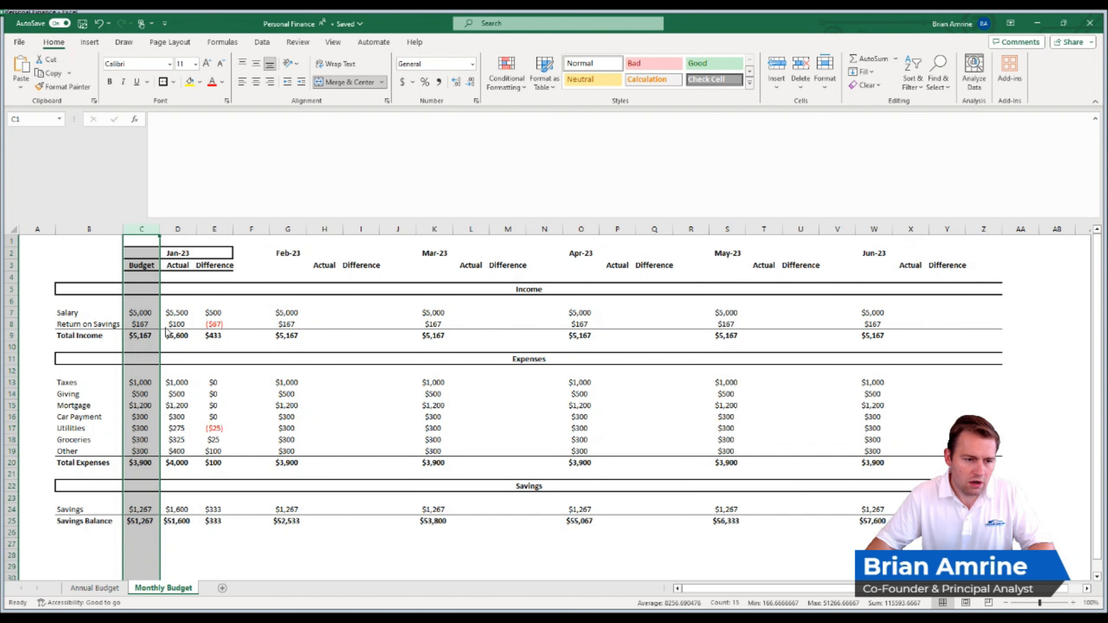
key("ctrl+shift+equal")
left_click_drag(190, 229, 151, 229)
left_click(137, 277)
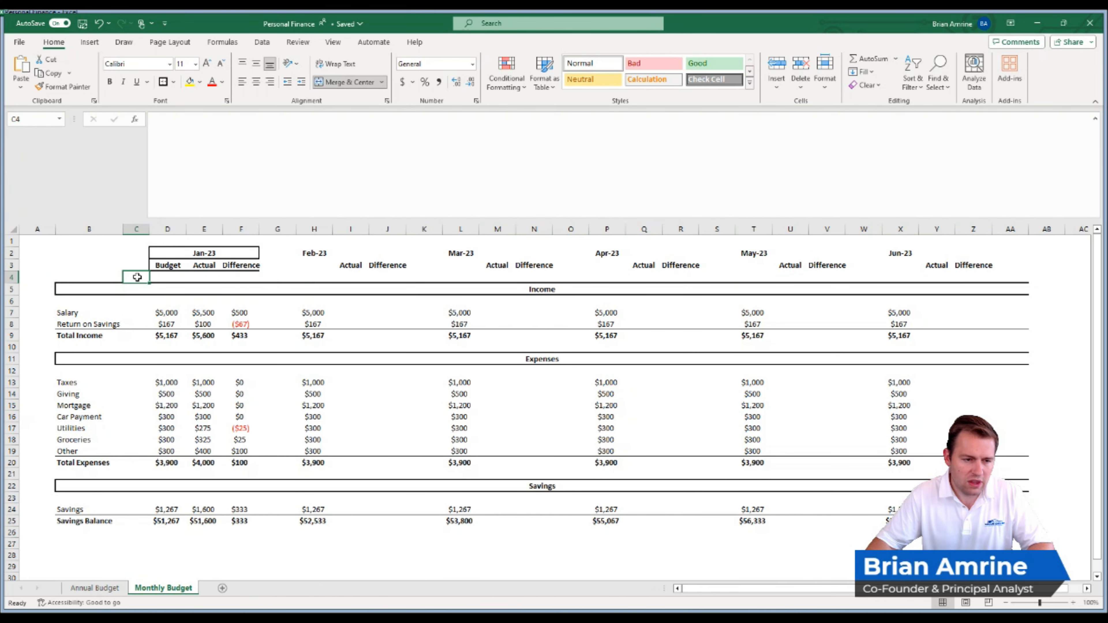
- Unmerge the Income, Expenses and Savings section headings in rows 5, 11 and 22
left_click(133, 289)
left_click(340, 82)
left_click(133, 357)
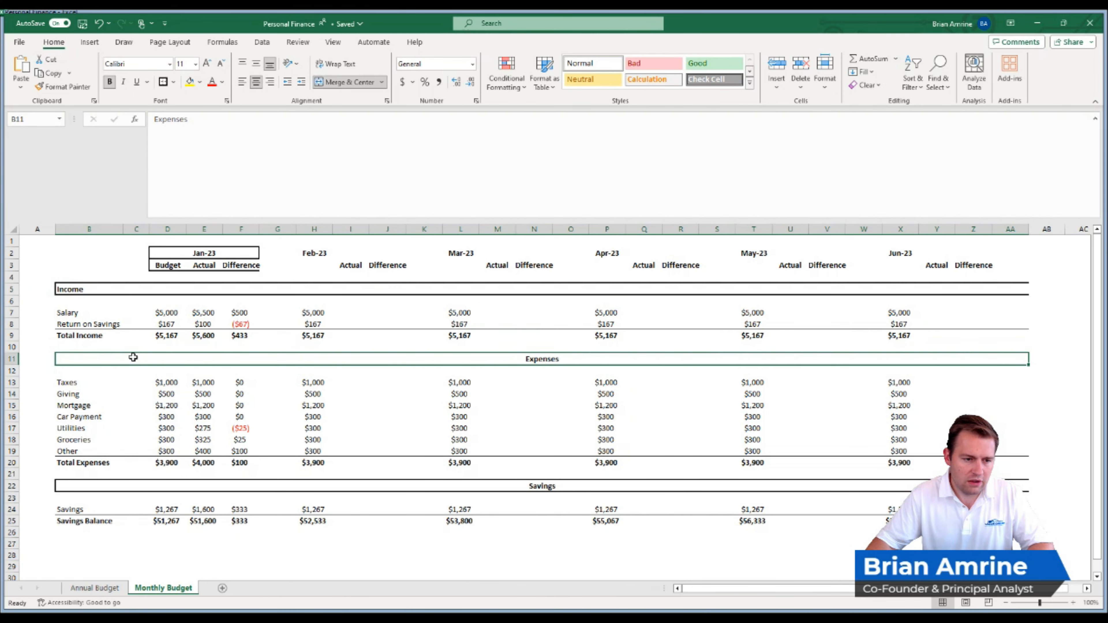
left_click(340, 82)
left_click(164, 490)
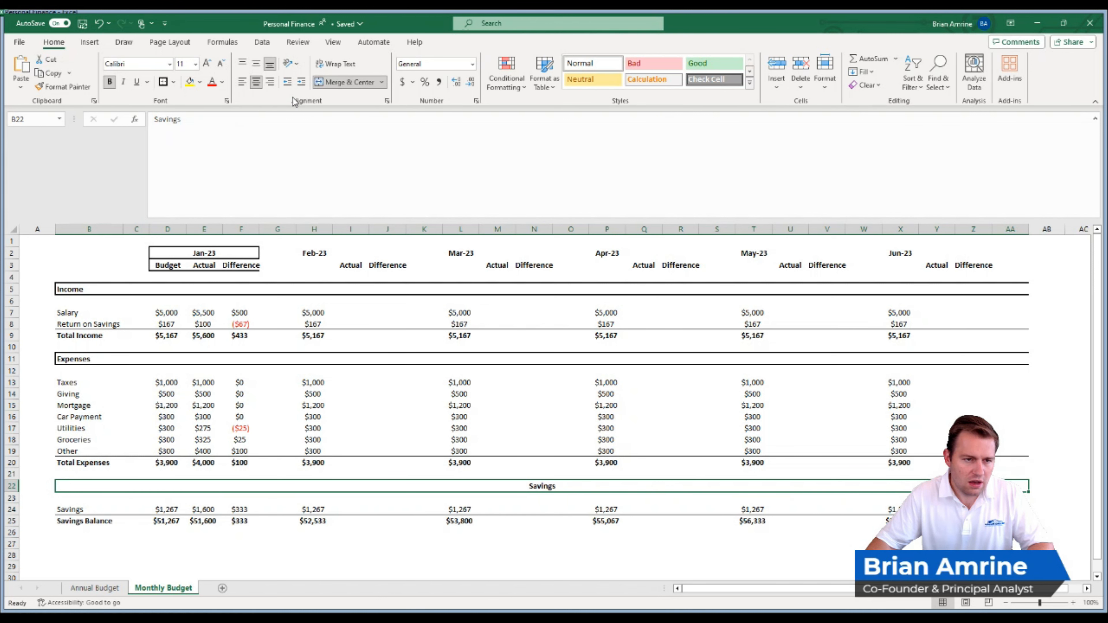
left_click(335, 82)
- Move the Income, Expenses and Savings headings from column B to column D in their rows
left_click(77, 288)
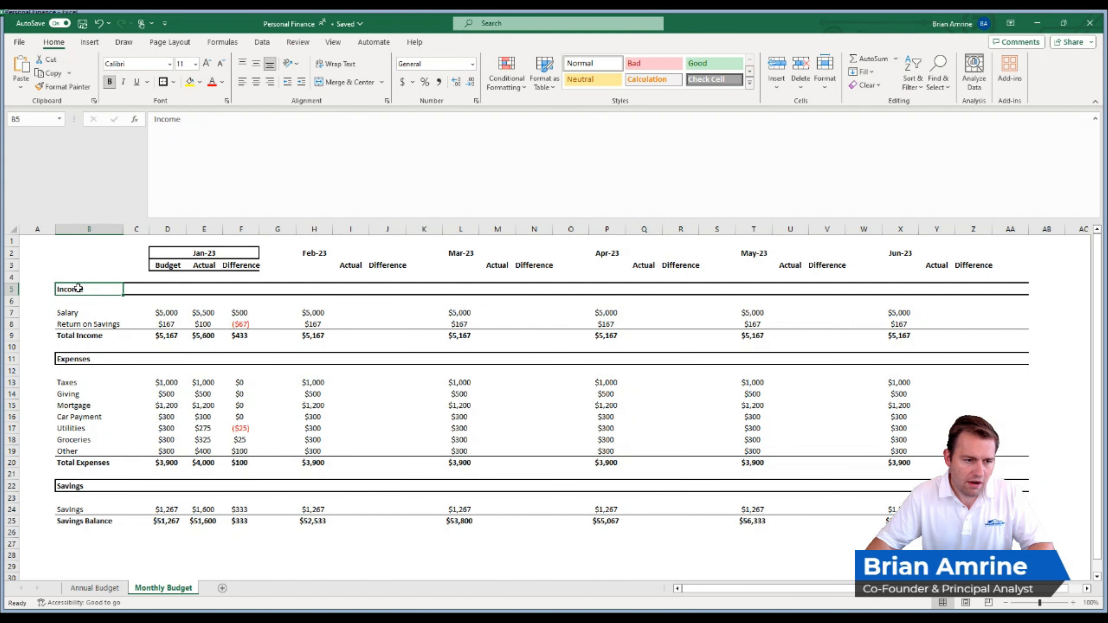
left_click_drag(78, 288, 165, 287)
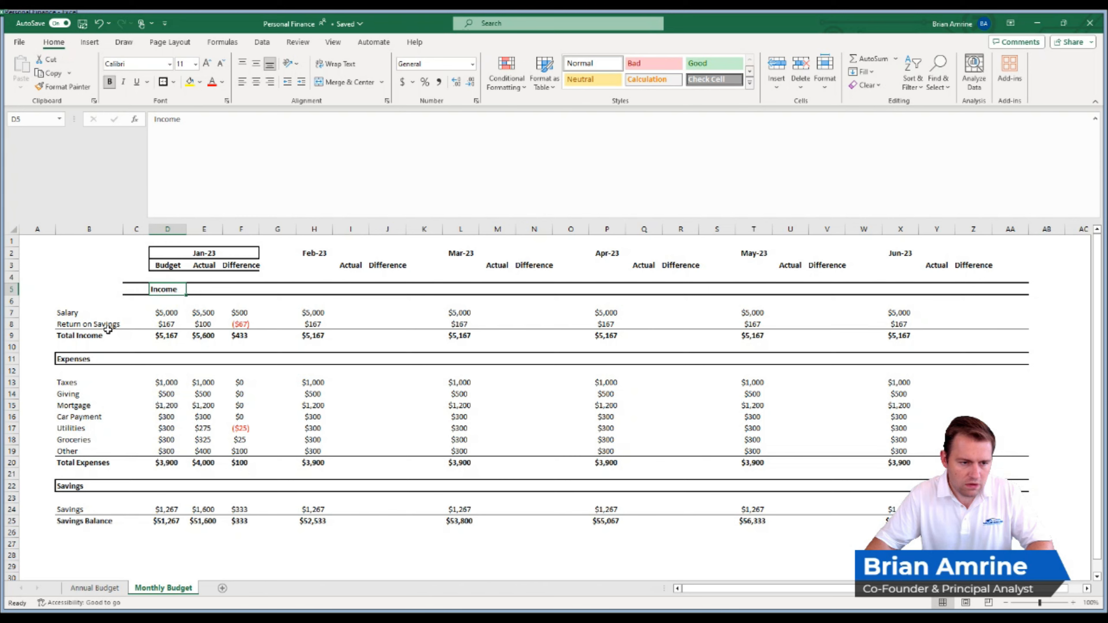
left_click(79, 356)
left_click_drag(79, 356, 166, 357)
left_click(79, 485)
left_click_drag(78, 480, 164, 481)
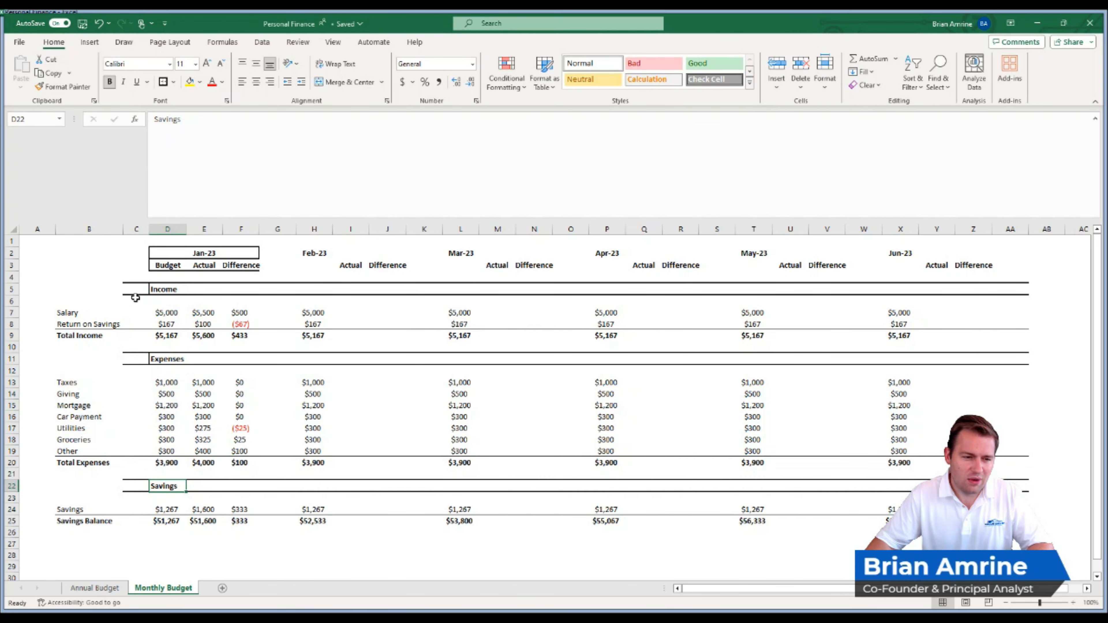
- Remove the borders from the spacer column C beside the Income, Expenses and Savings headings (C4:C6, C10:C12 and C21:C23)
left_click(134, 276)
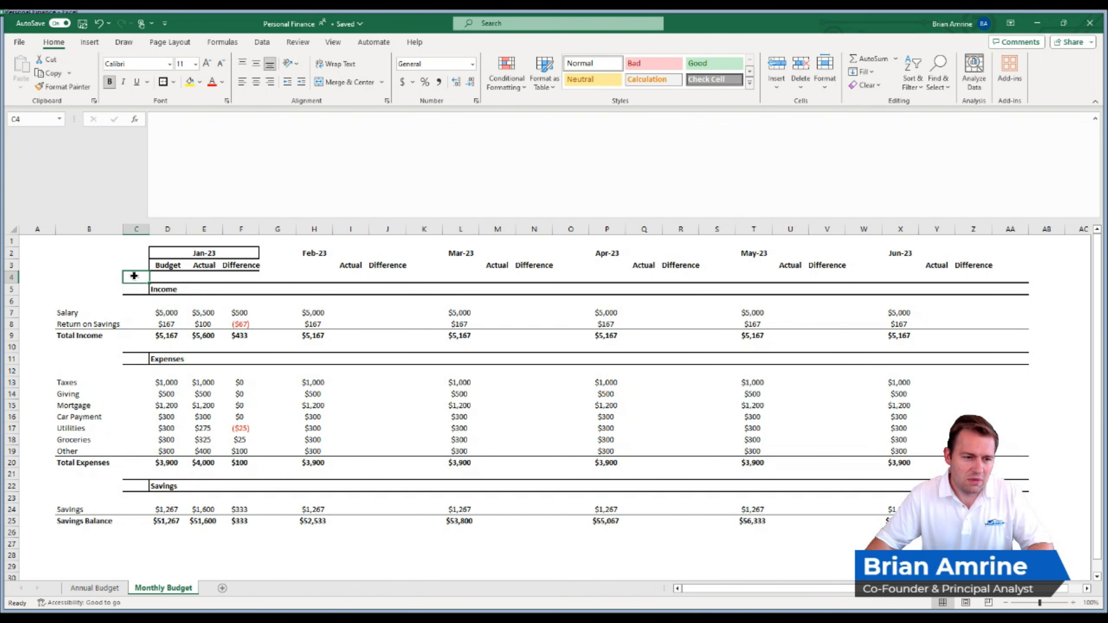
left_click_drag(134, 283, 132, 297)
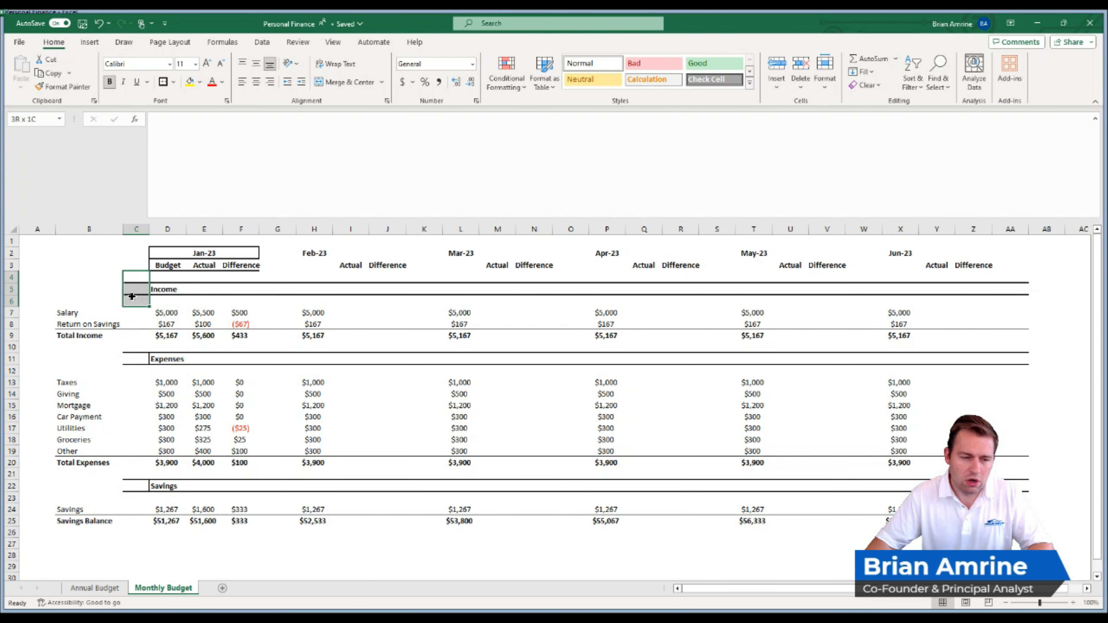
left_click_drag(131, 296, 132, 296)
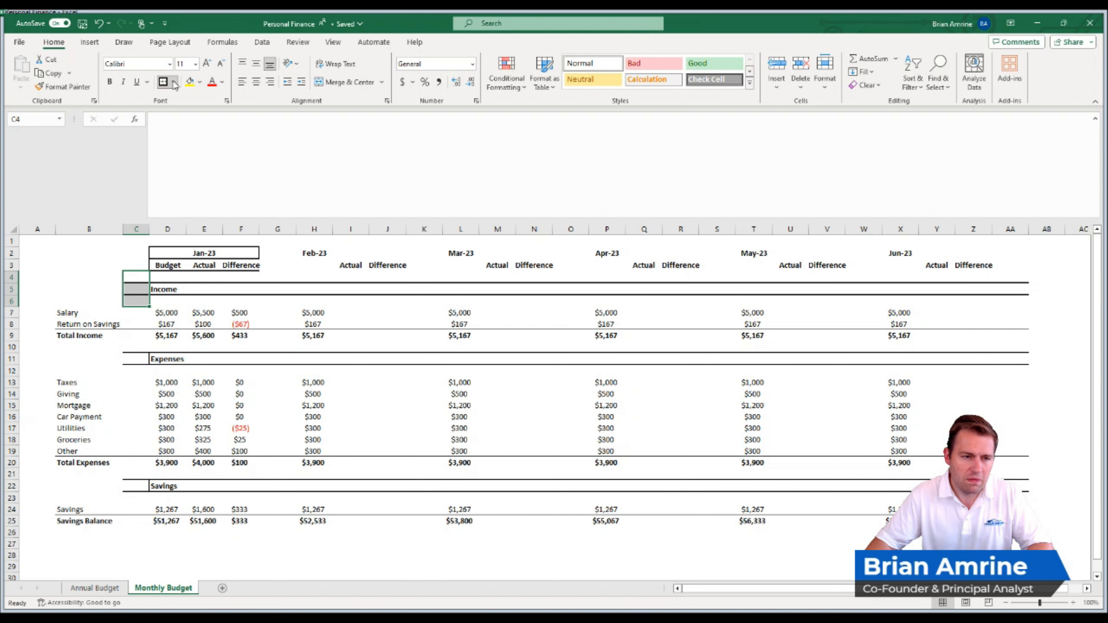
left_click(192, 182)
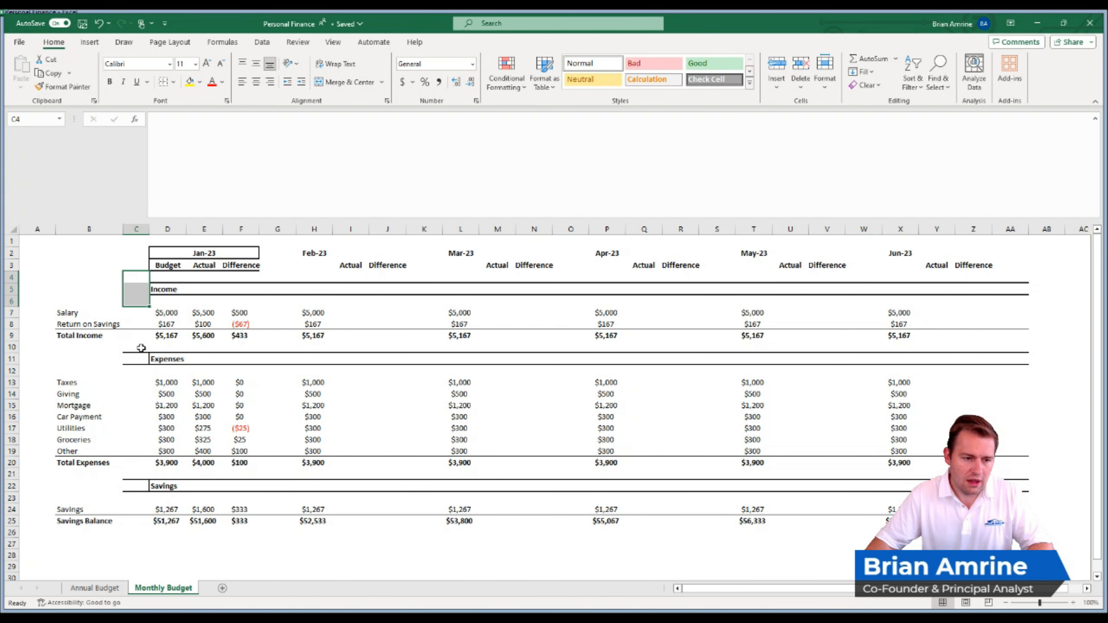
left_click_drag(136, 347, 136, 370)
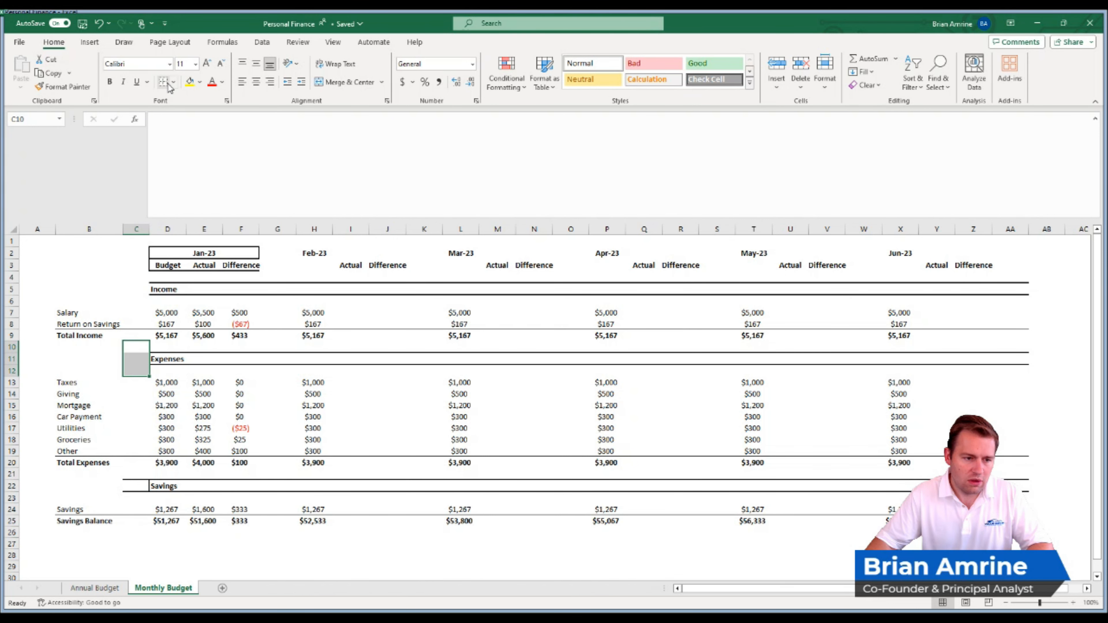
left_click_drag(136, 473, 136, 497)
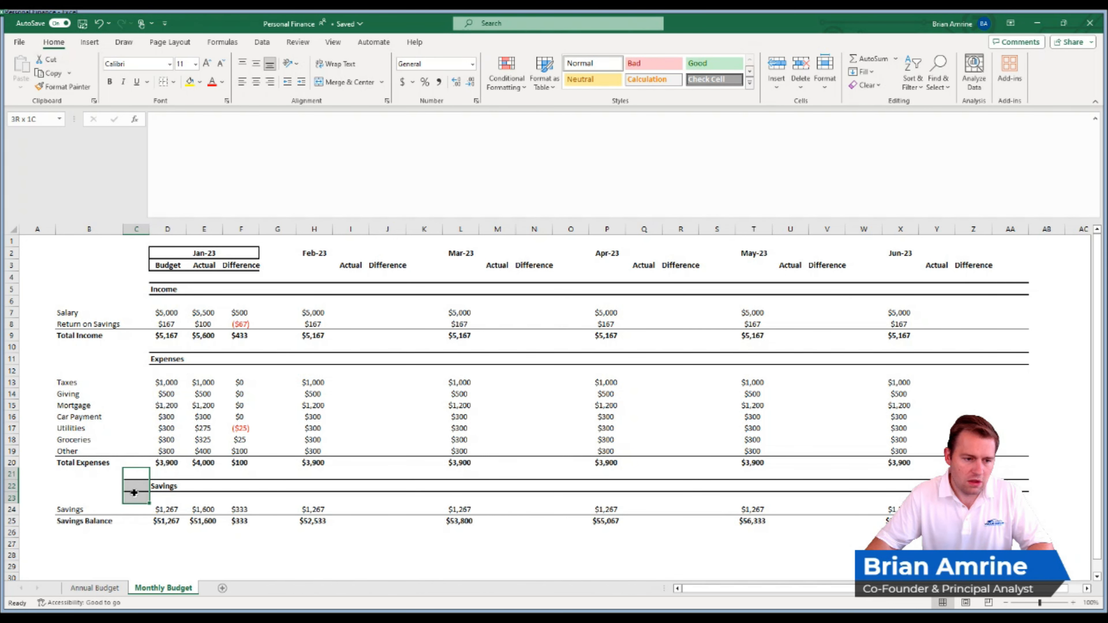
left_click(162, 83)
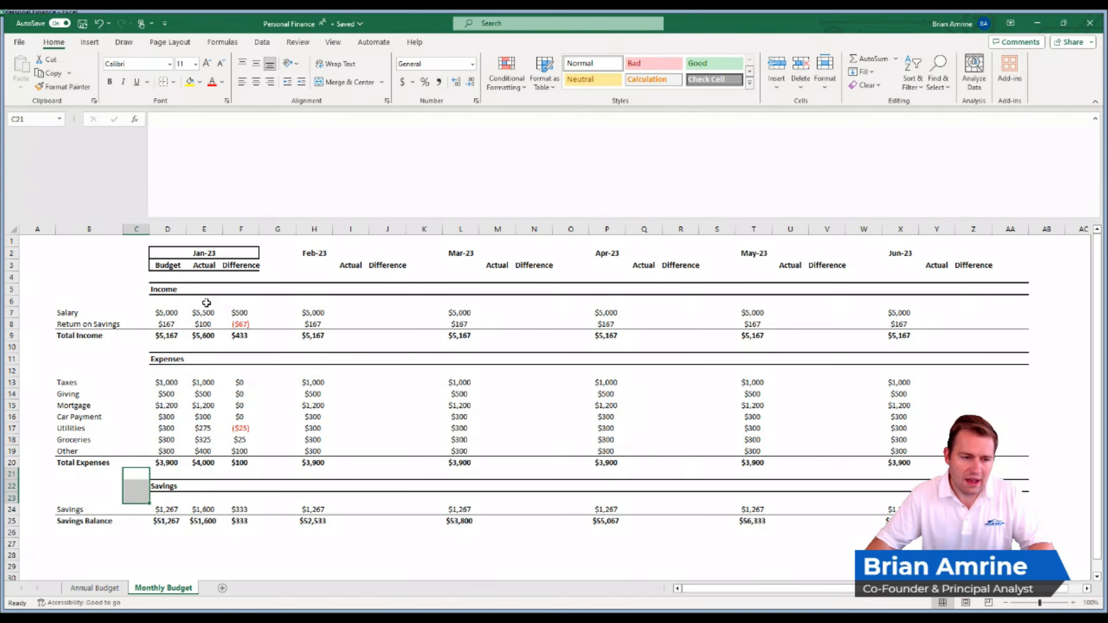
- Merge and center the Income heading across D5:AA5
left_click(190, 288)
left_click_drag(173, 288, 1015, 292)
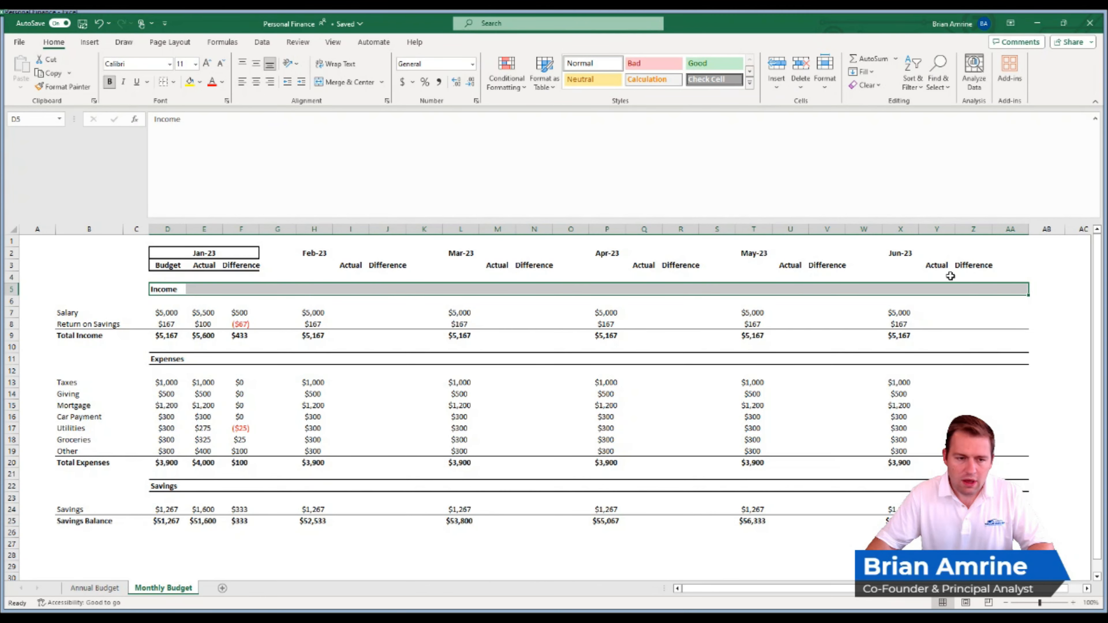
left_click(340, 83)
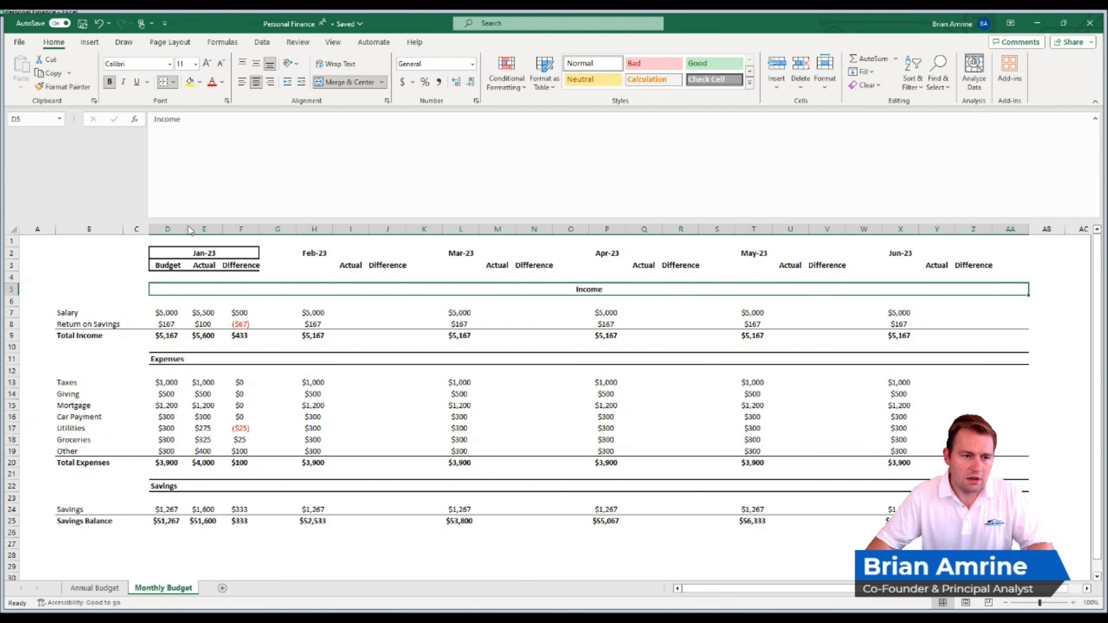
- Merge and center the Expenses heading across D11:AA11 and the Savings heading across D22:AA22
left_click_drag(162, 360, 1011, 355)
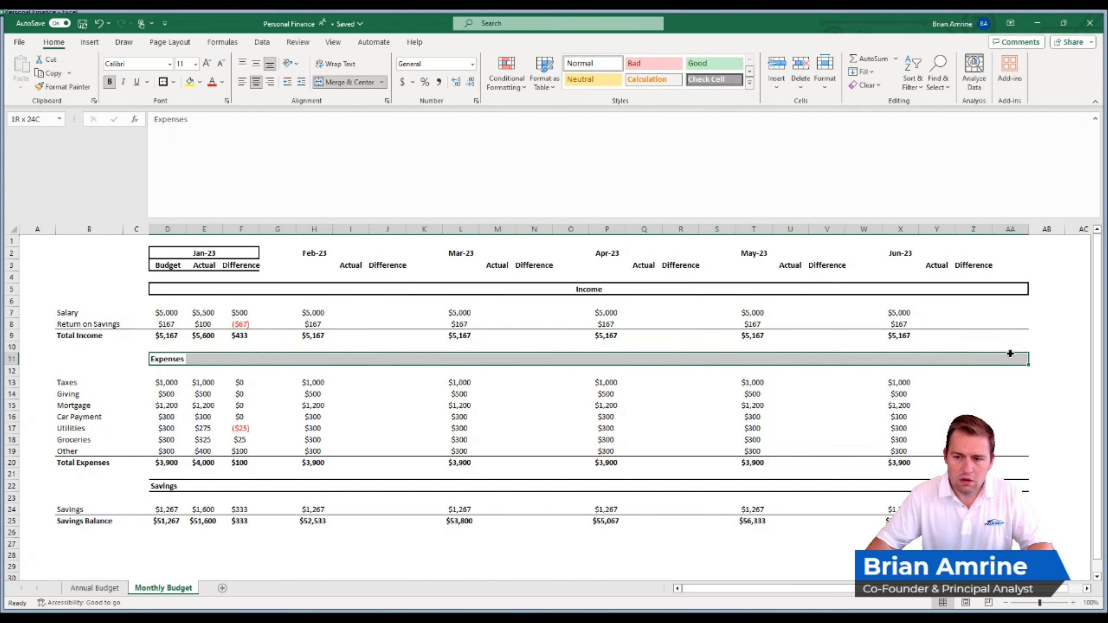
left_click(347, 81)
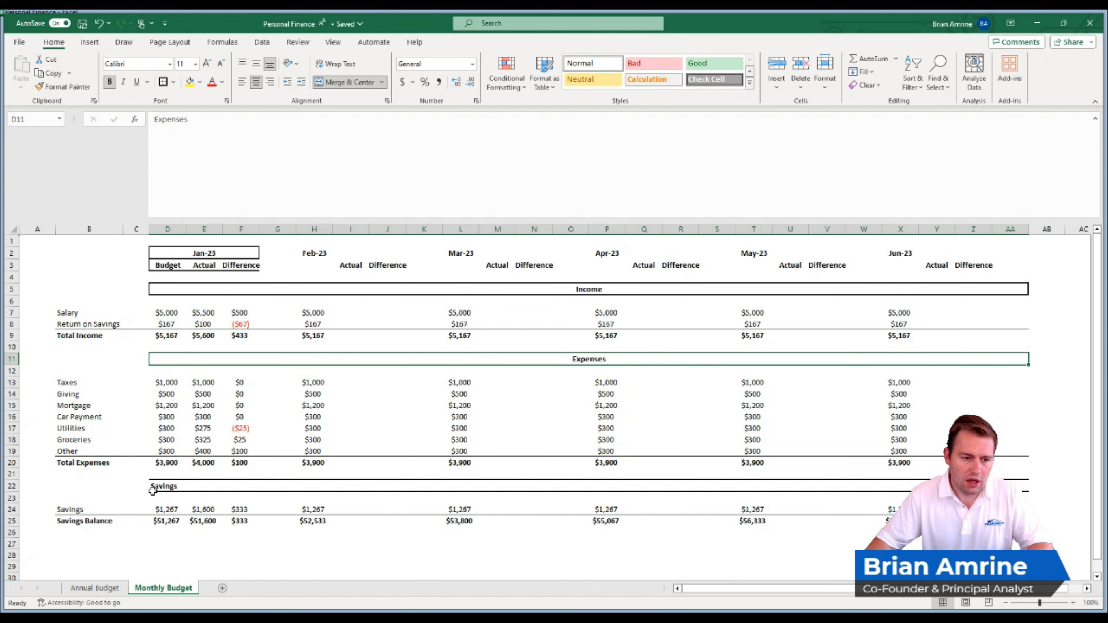
left_click_drag(162, 487, 1016, 485)
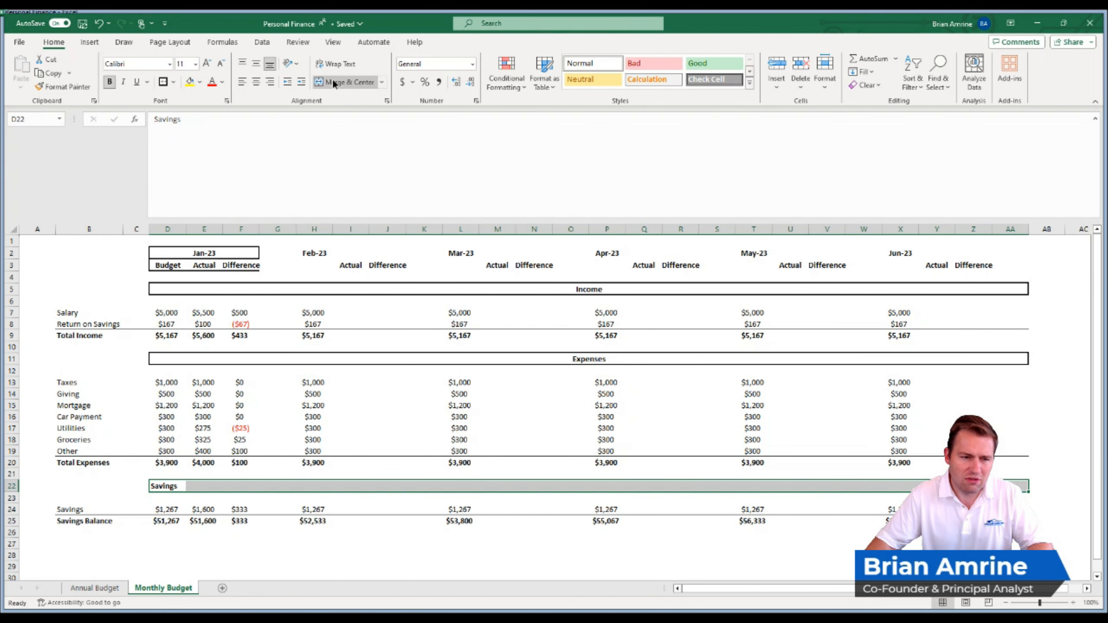
left_click(347, 82)
- Widen the Jan-23 Budget, Actual and Difference columns D to F equally so the headings fit comfortably
left_click_drag(246, 264, 168, 265)
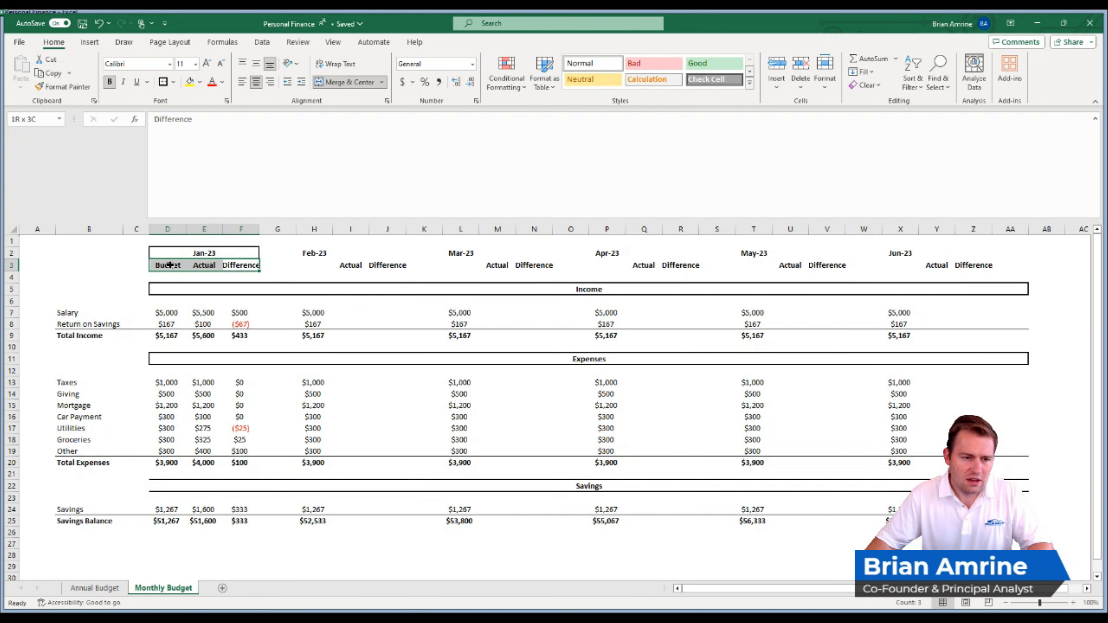
left_click(236, 229)
left_click_drag(236, 229, 188, 229)
left_click(283, 263)
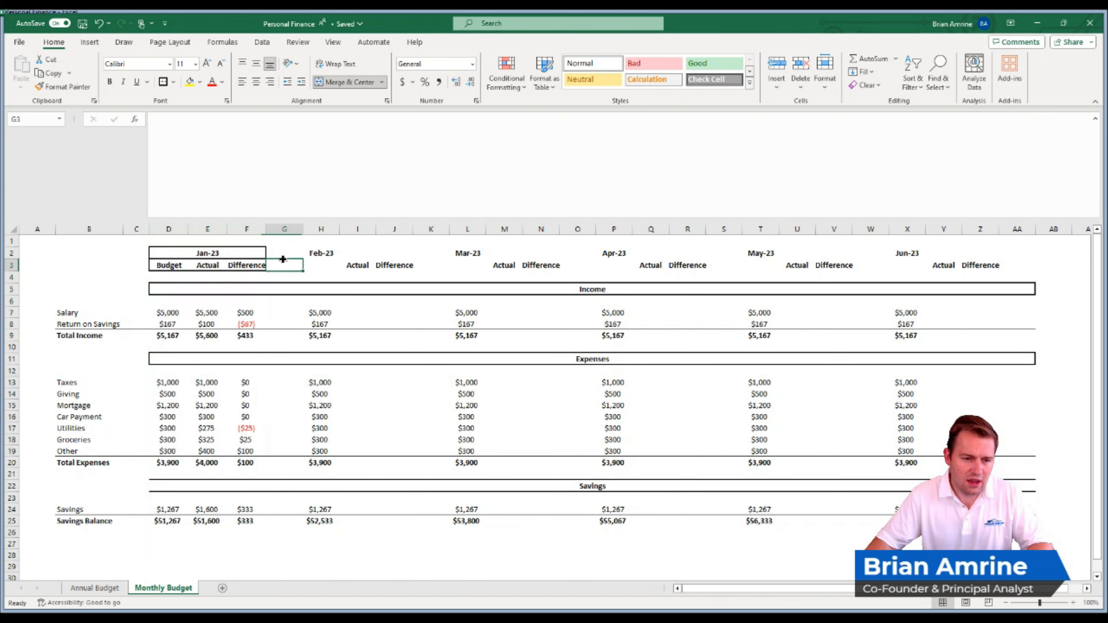
left_click(282, 251)
left_click_drag(247, 229, 197, 229)
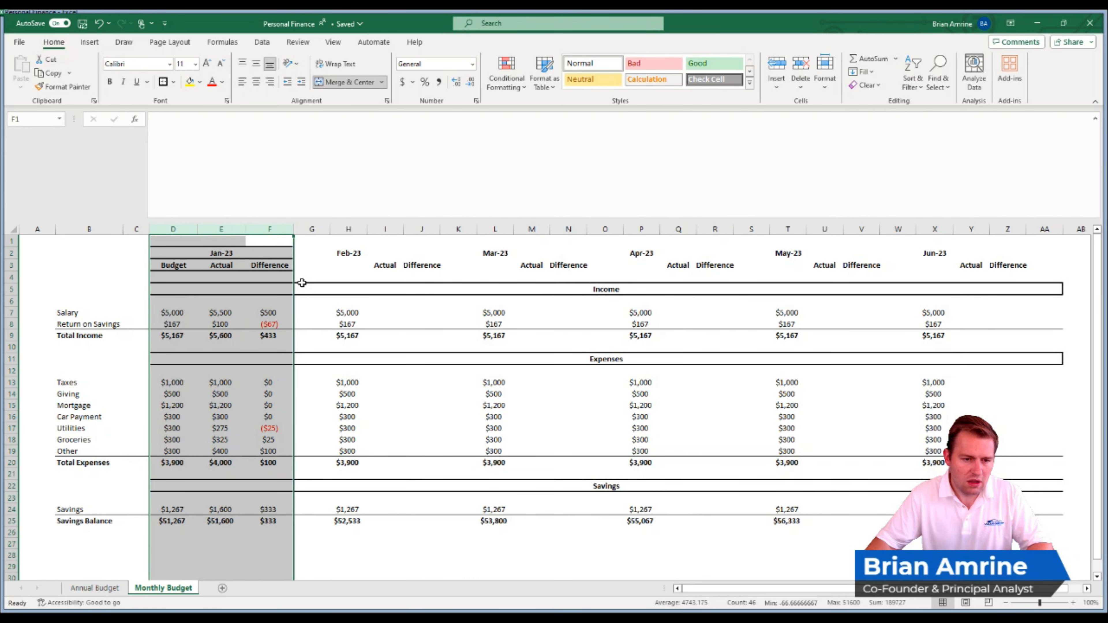
left_click(302, 269)
- Apply an outside border around the Jan-23 Budget, Actual and Difference headings in D3:F3
left_click(311, 229)
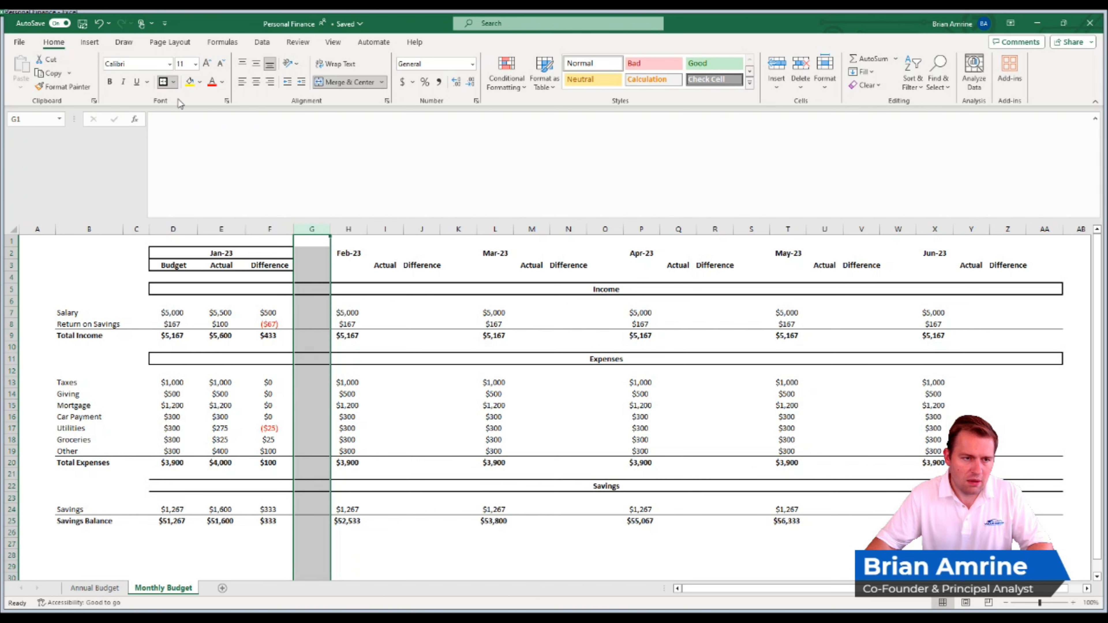
left_click(268, 286)
left_click(305, 311)
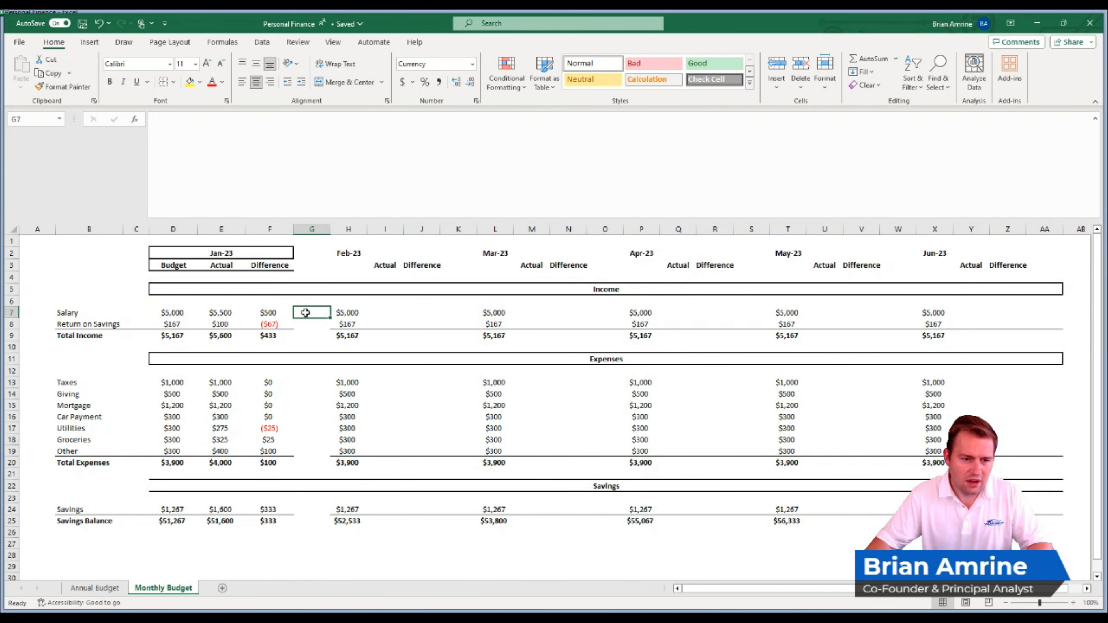
left_click_drag(274, 264, 178, 263)
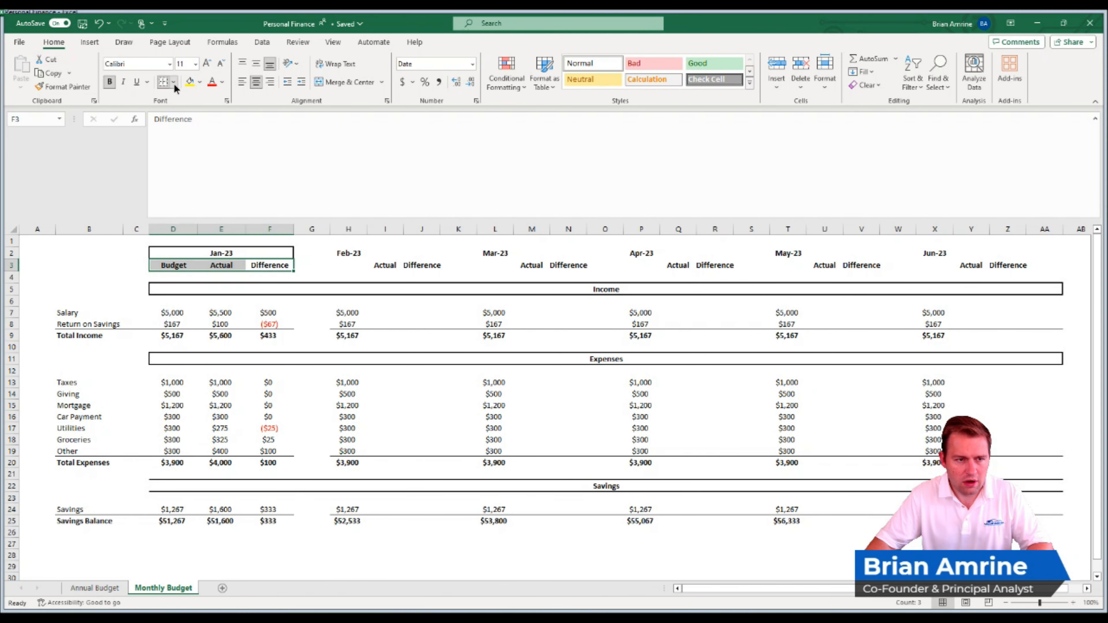
left_click(312, 229)
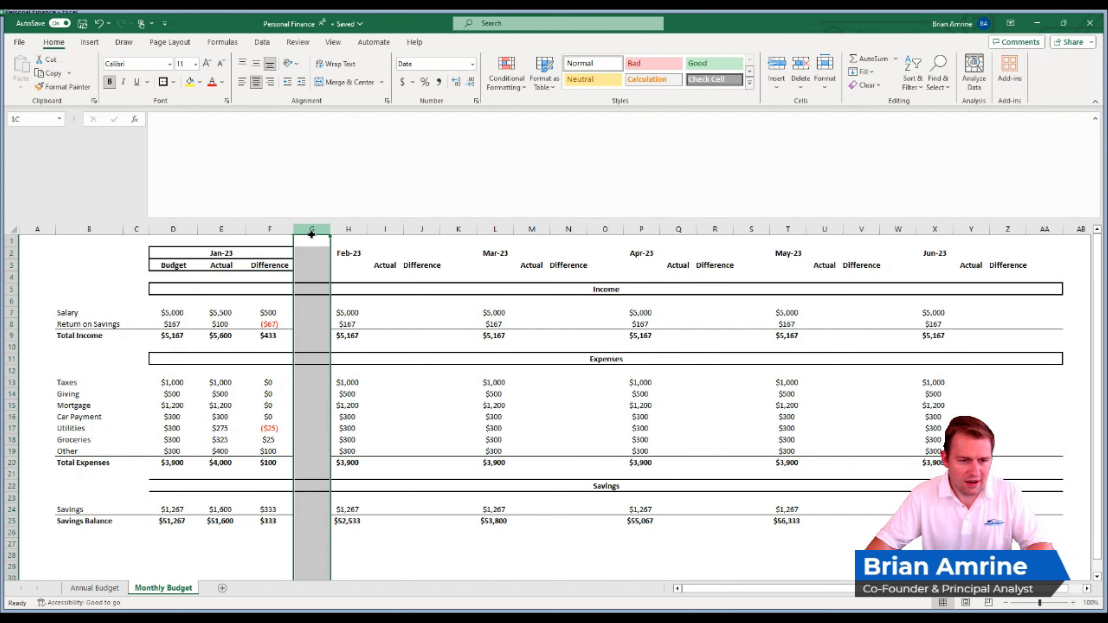
left_click(315, 358)
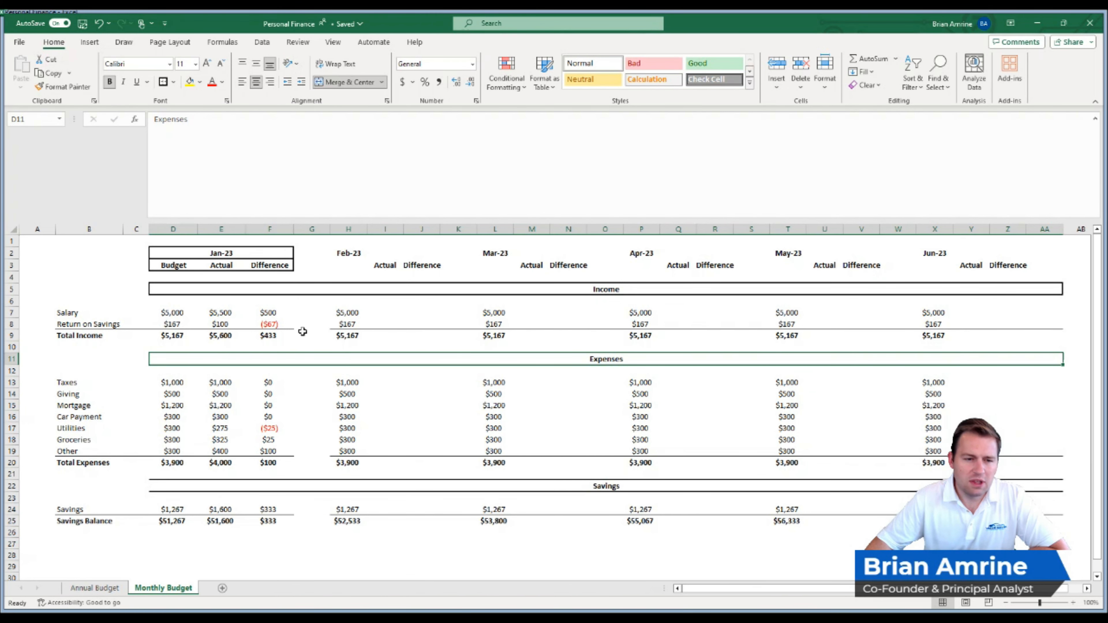
- Copy the Jan-23 columns D to F and insert them as new columns at column H, before the old Feb-23 column
left_click(185, 253)
left_click_drag(183, 230, 267, 237)
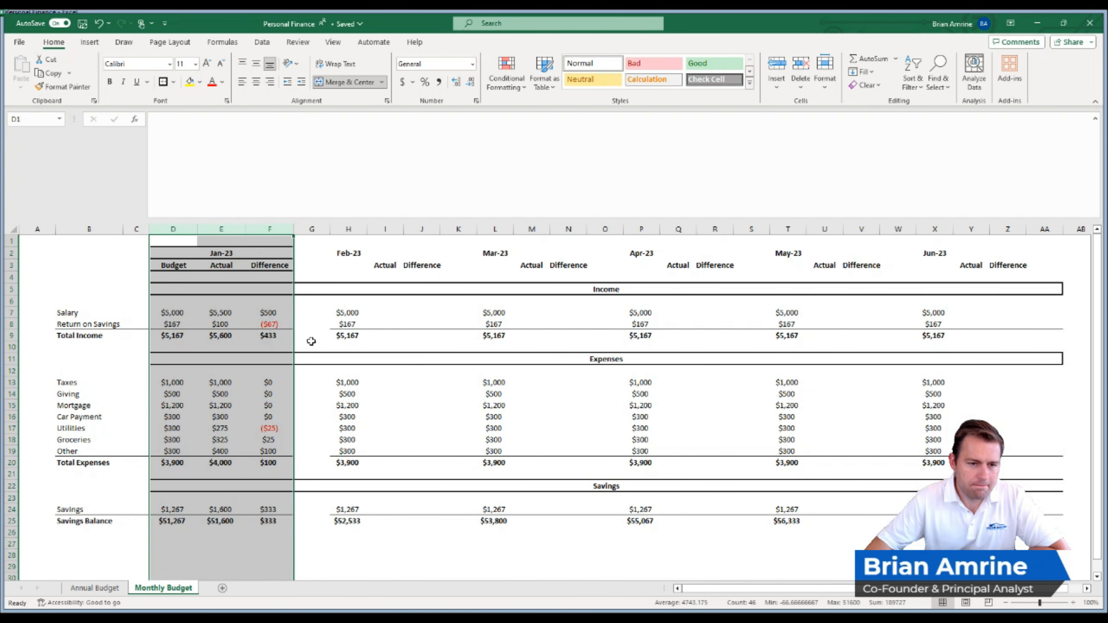
left_click_drag(331, 257, 412, 257)
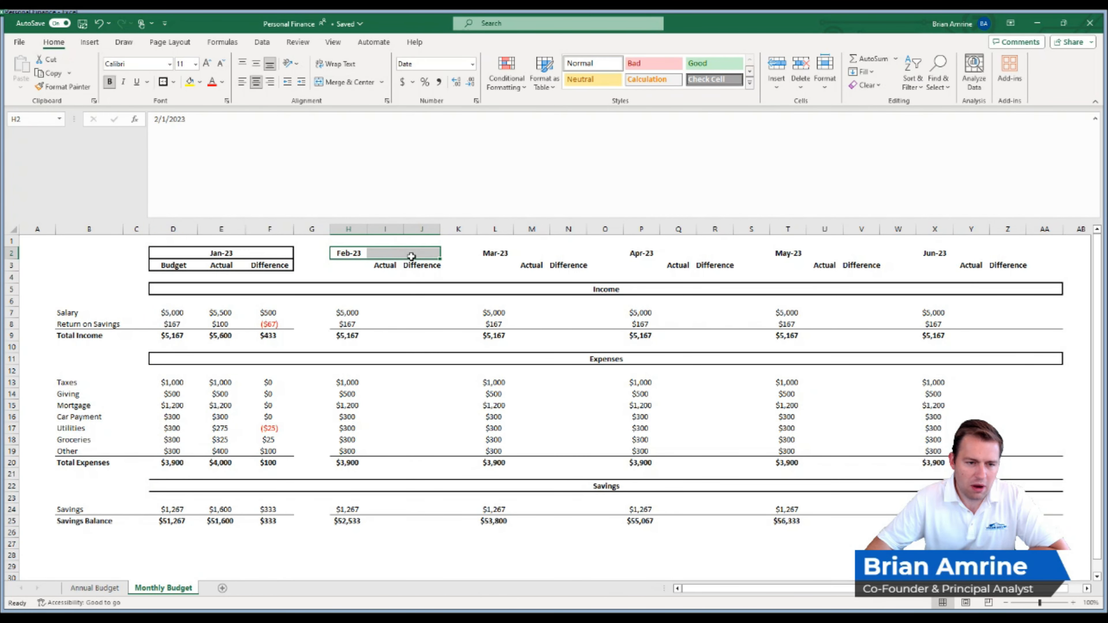
left_click_drag(280, 229, 173, 229)
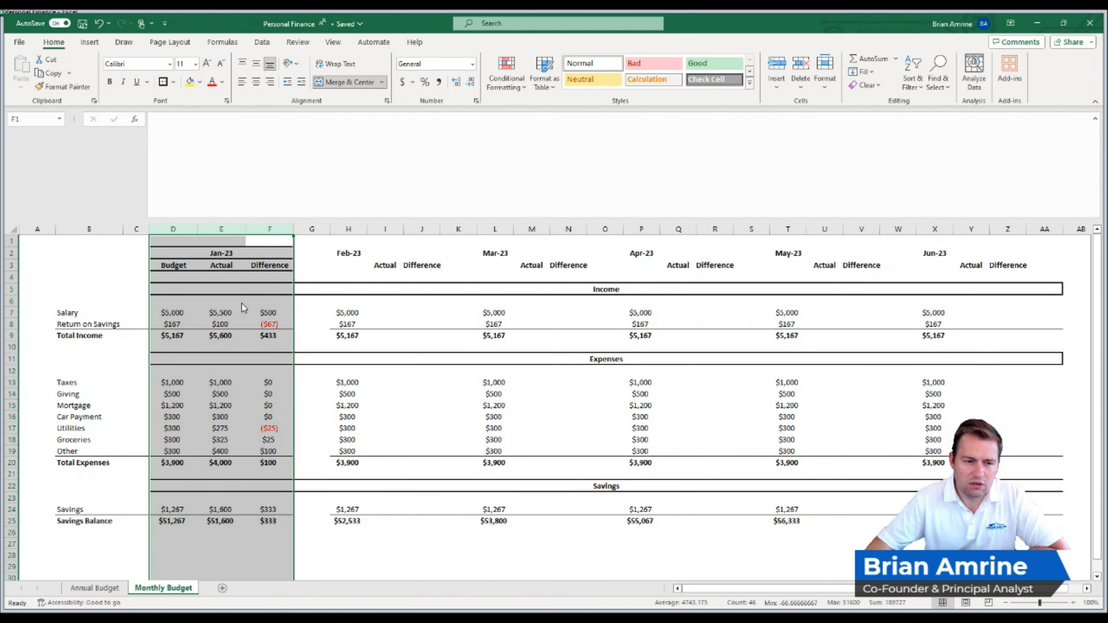
key("ctrl+c")
left_click(340, 232)
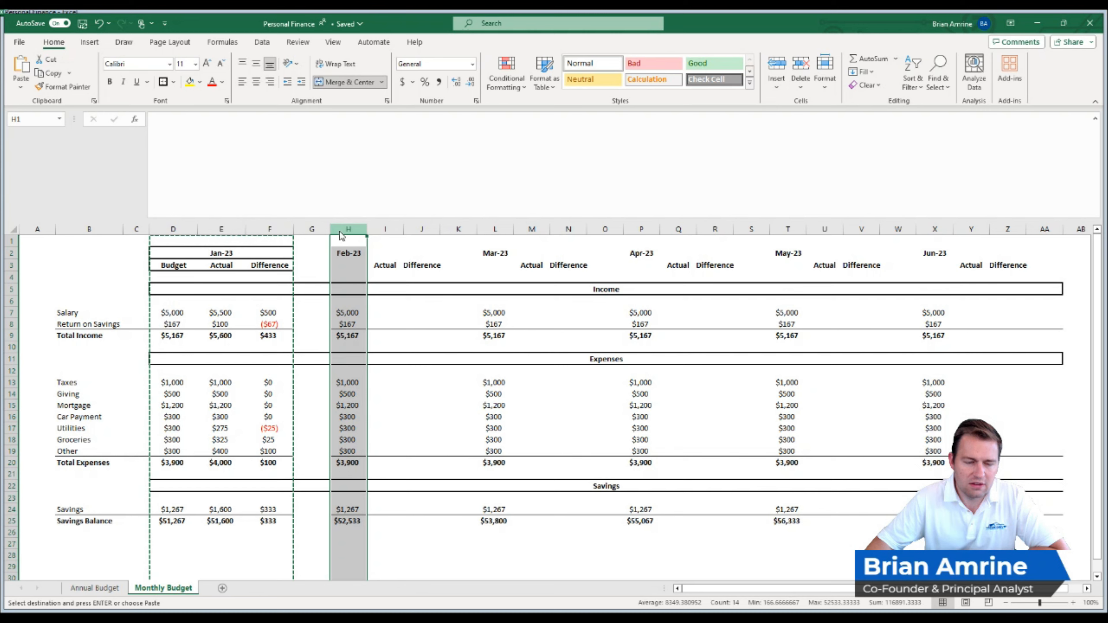
key("ctrl+shift+plus")
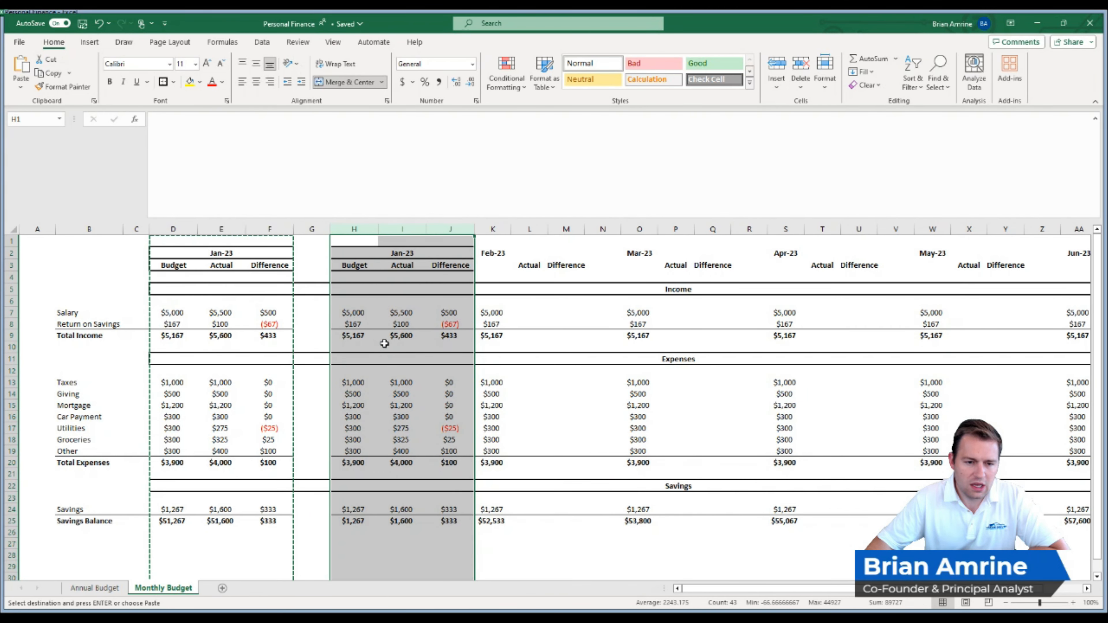
- Copy the spacer and second month block in columns G to J and insert them as new columns at column K
key("ctrl+c")
left_click_drag(324, 231, 428, 234)
left_click(428, 288)
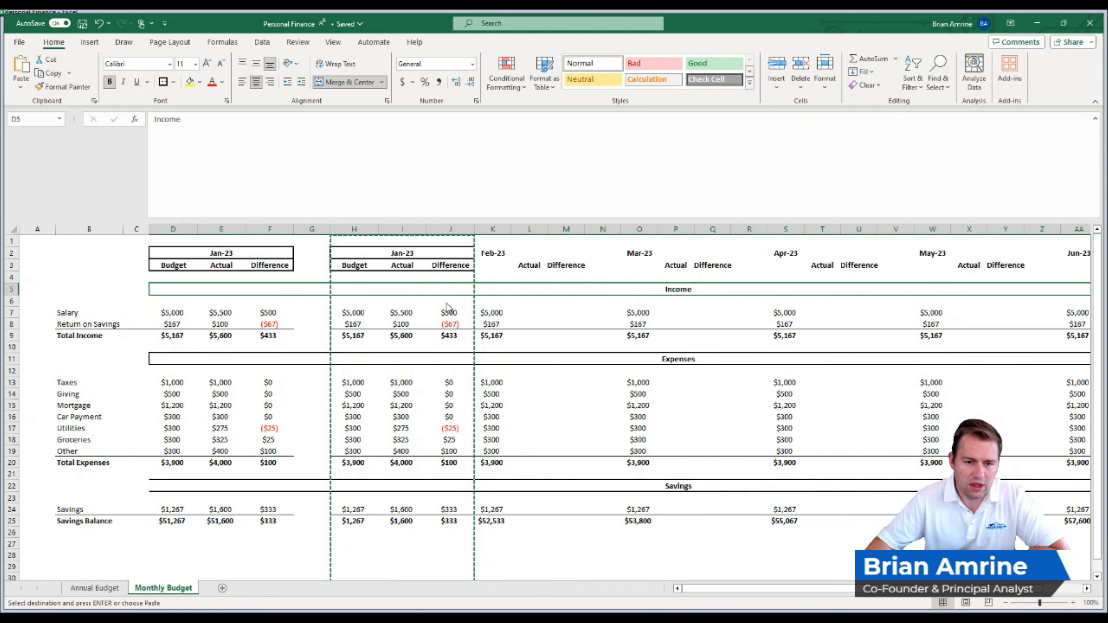
left_click_drag(311, 229, 447, 240)
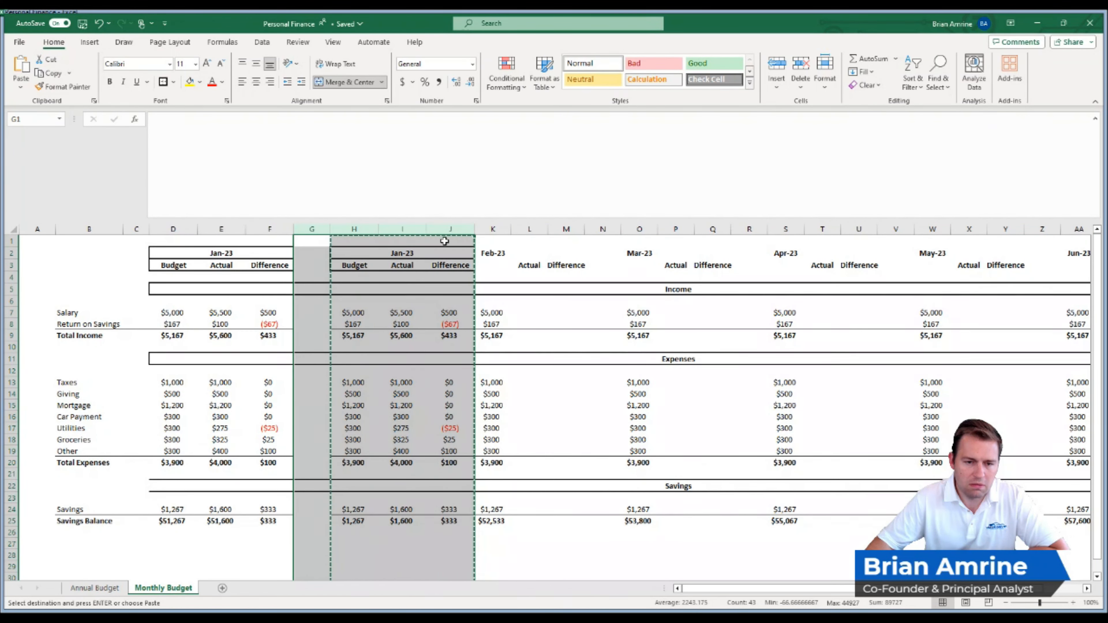
key("ctrl+c")
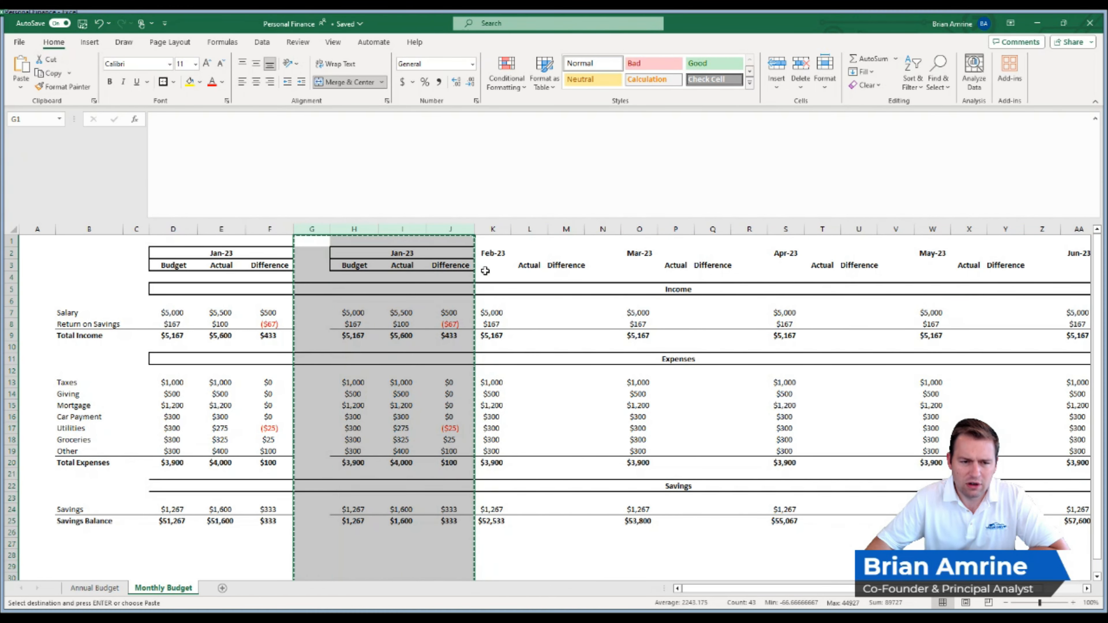
left_click(493, 229)
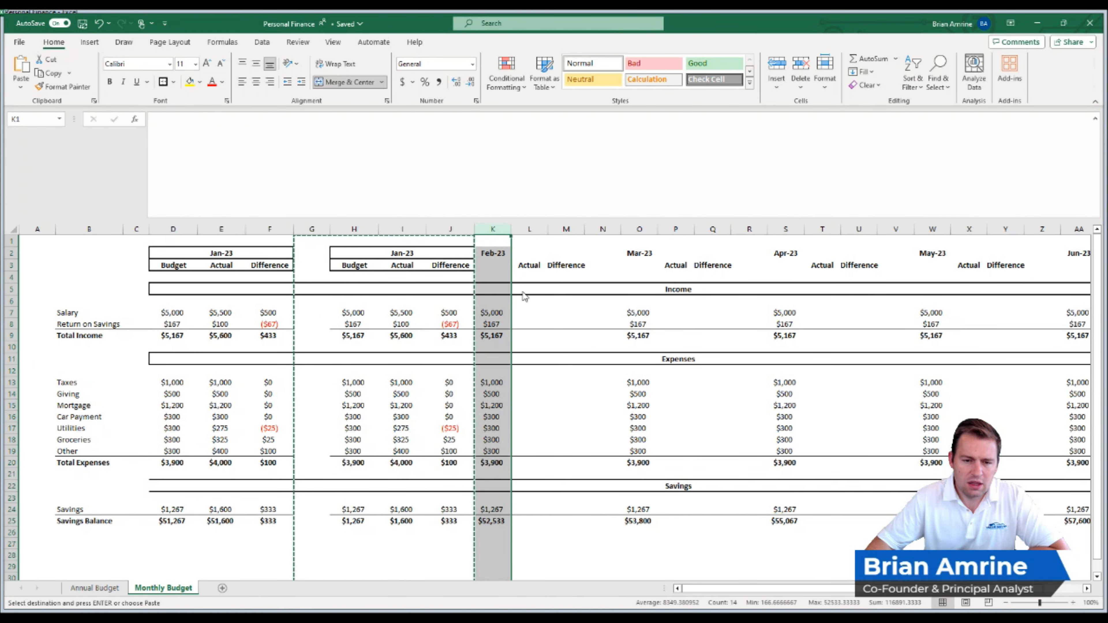
key("ctrl+shift+plus")
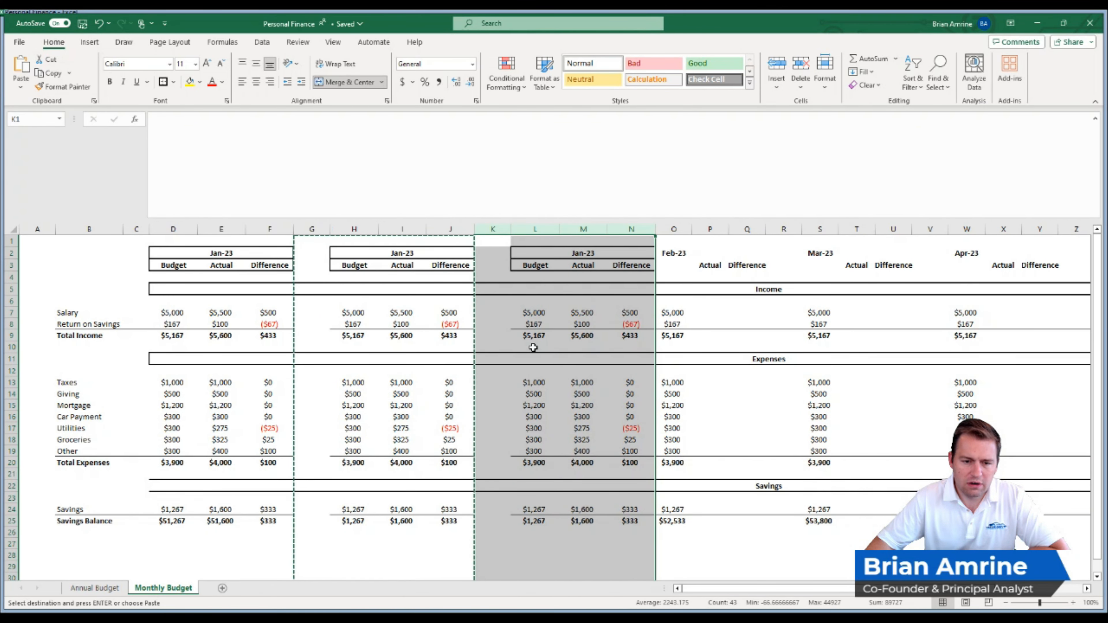
- Change the month headings of the two copied blocks to Feb-23 in H2 and Mar-23 in L2
left_click(450, 543)
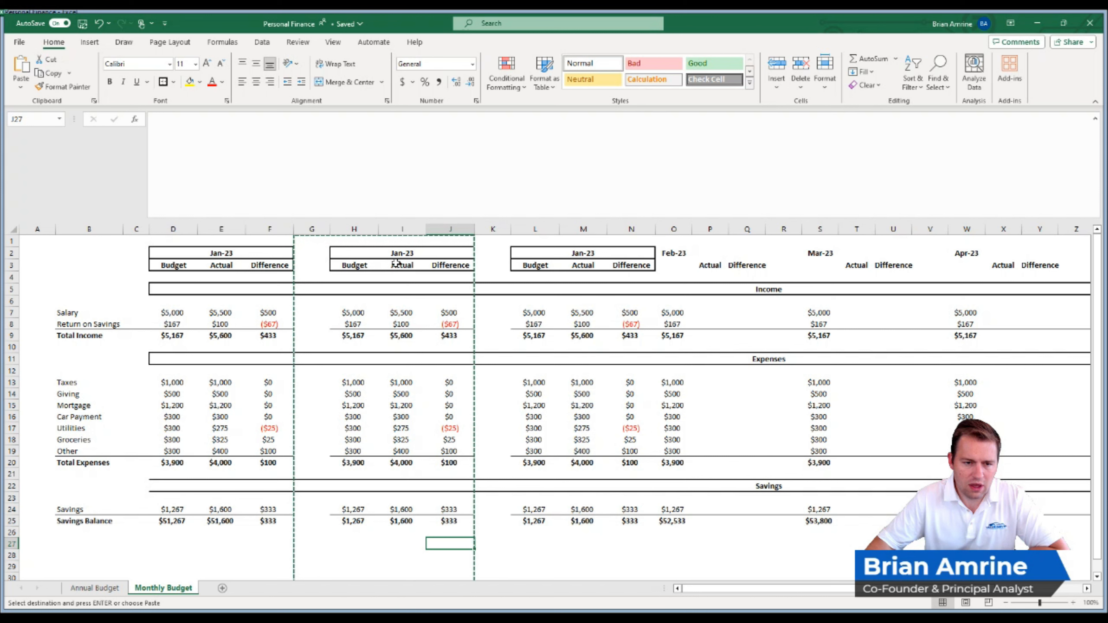
left_click(396, 253)
type("F")
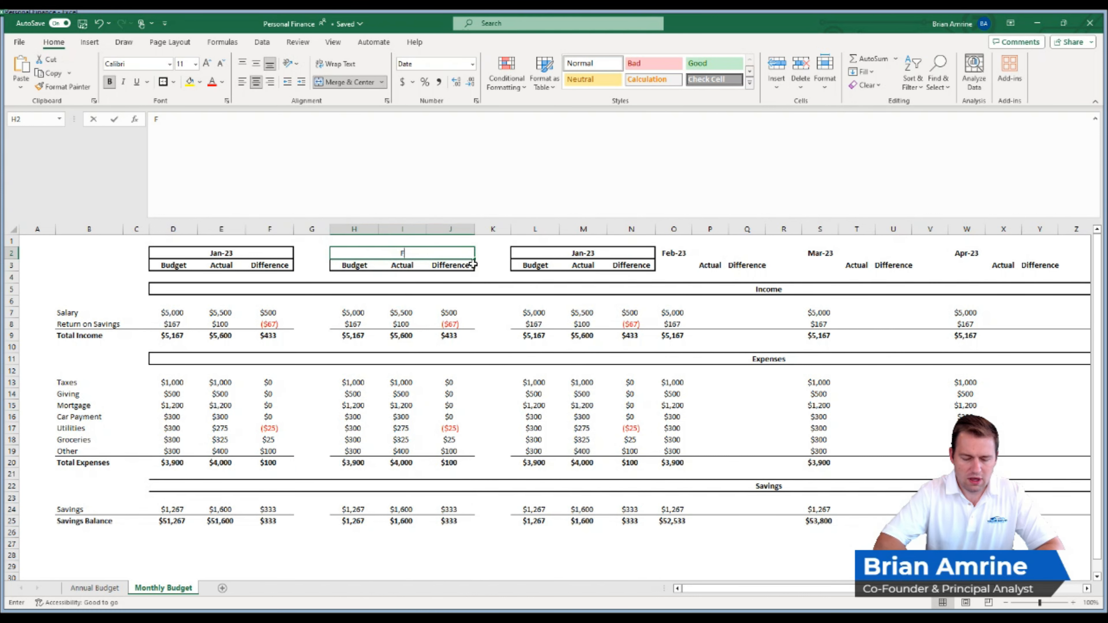
type("eb-23")
key("Return")
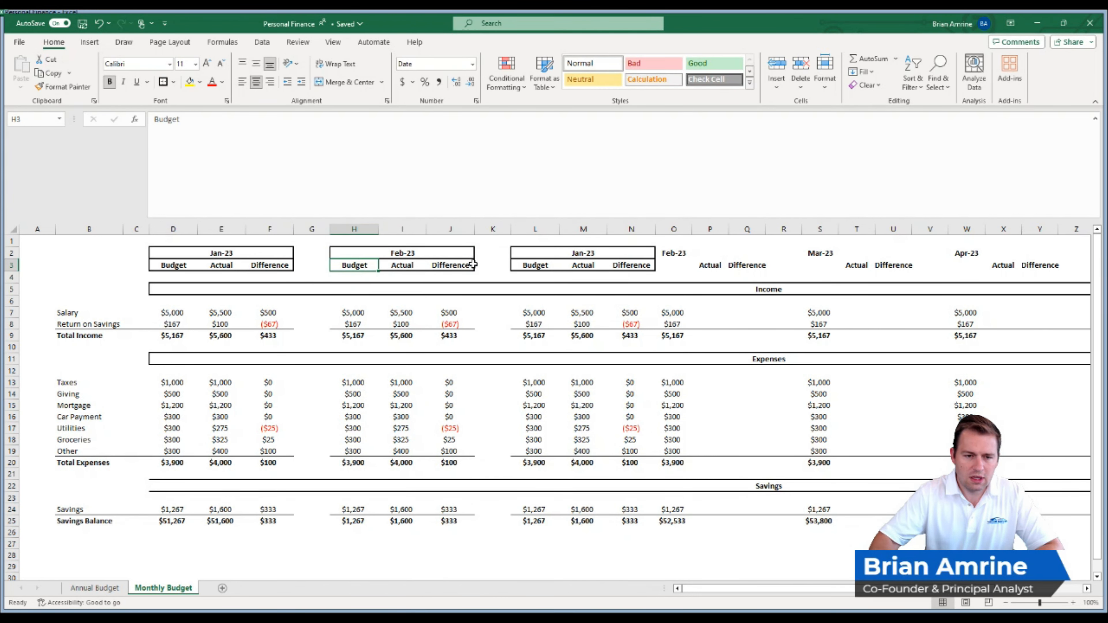
left_click(563, 252)
type("Mar-")
key("Return")
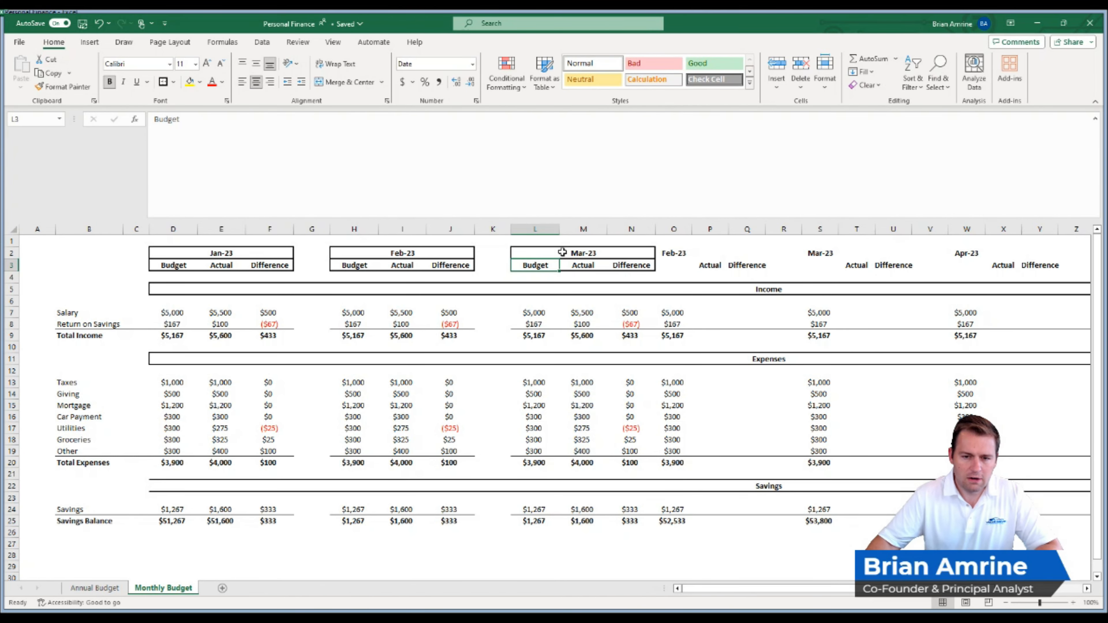
- Delete the leftover old month columns O to AH beyond the Mar-23 block
left_click_drag(675, 229, 1012, 229)
right_click(947, 315)
left_click(974, 427)
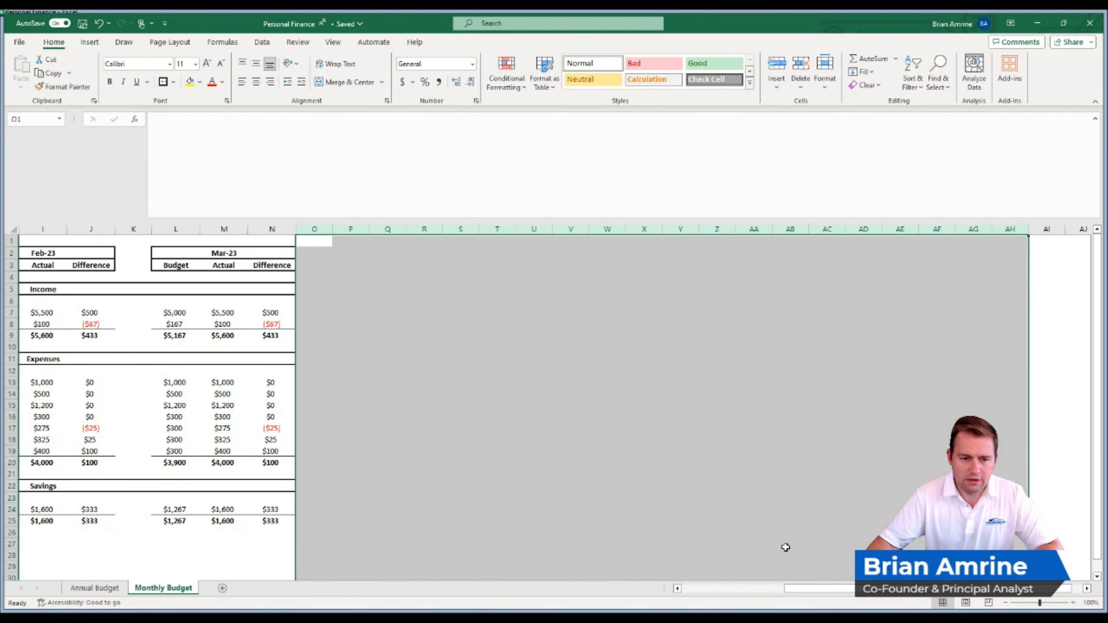
left_click_drag(815, 588, 678, 600)
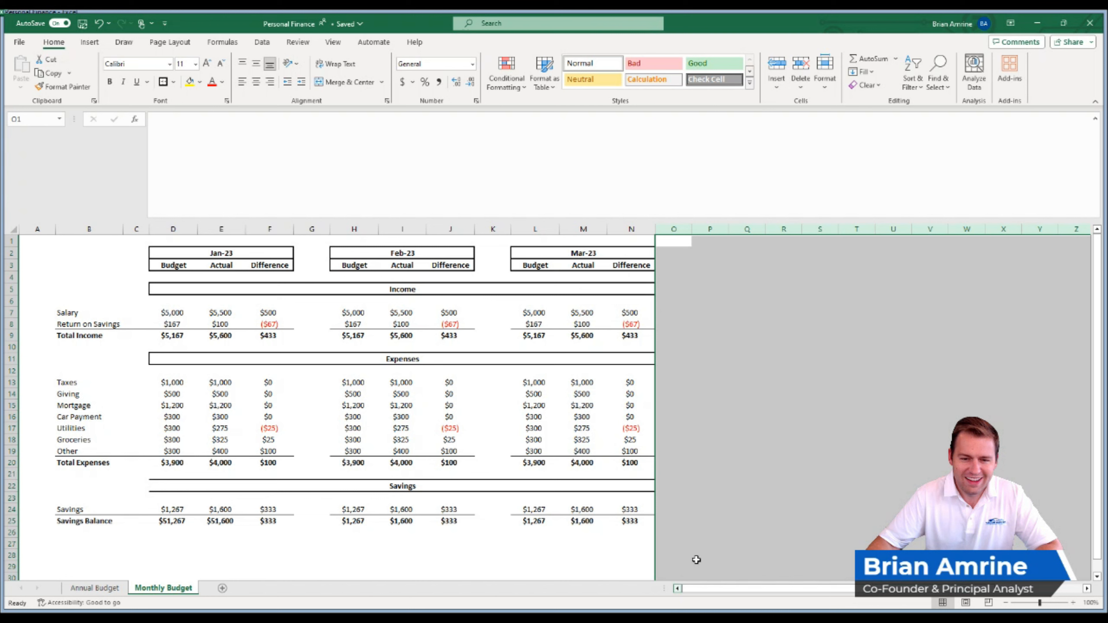
left_click(732, 334)
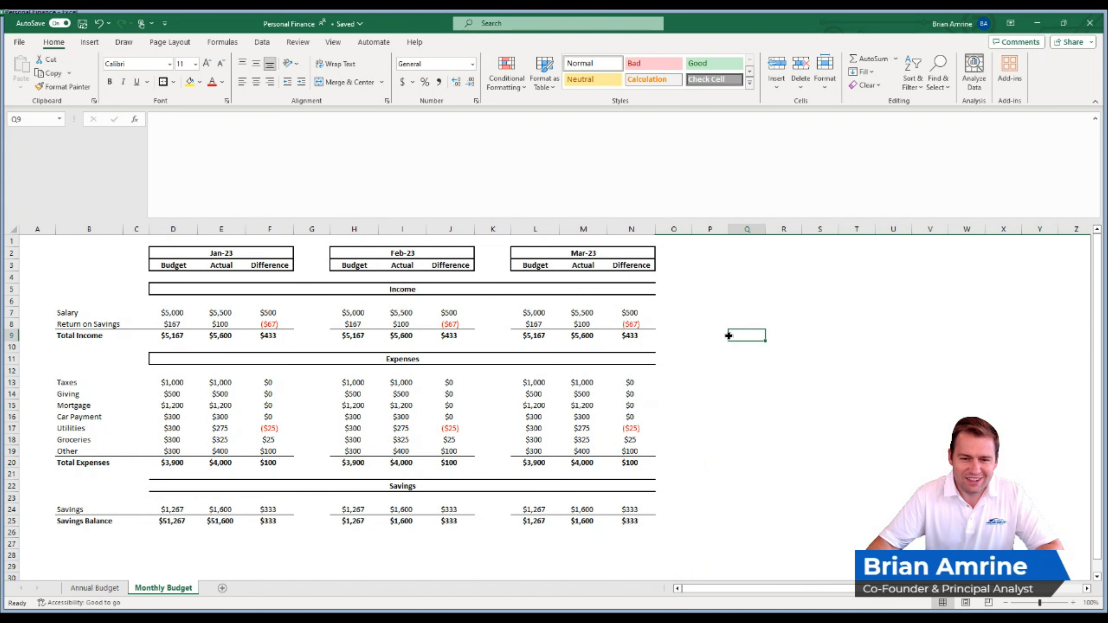
- Apply outside borders to the merged Expenses, Income and Savings headings so each box closes at column N
left_click(625, 358)
left_click(433, 289)
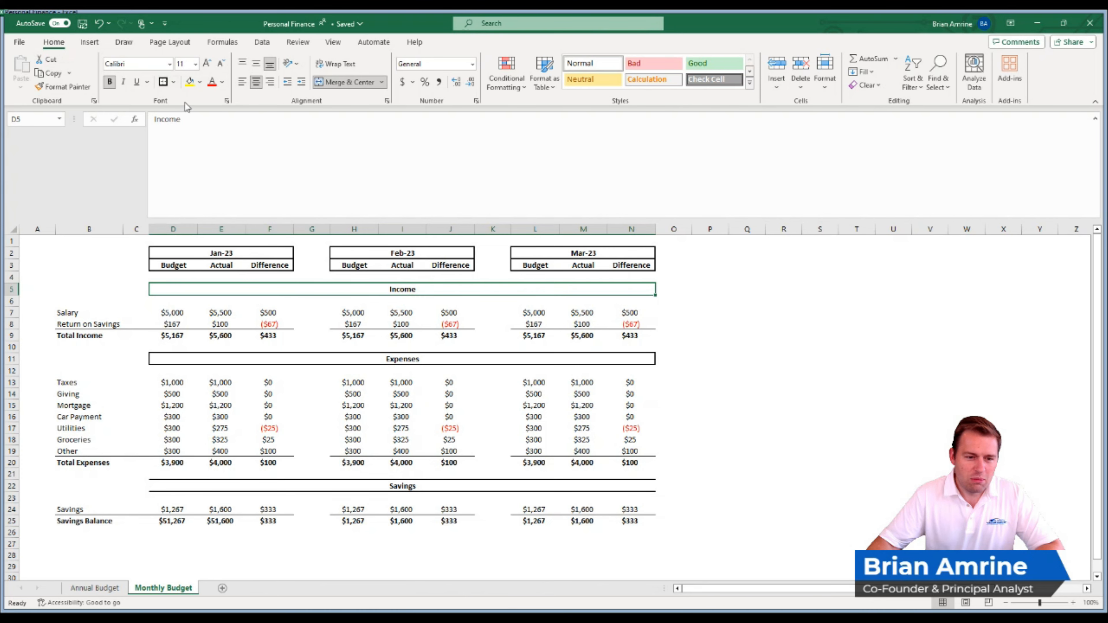
left_click(337, 485)
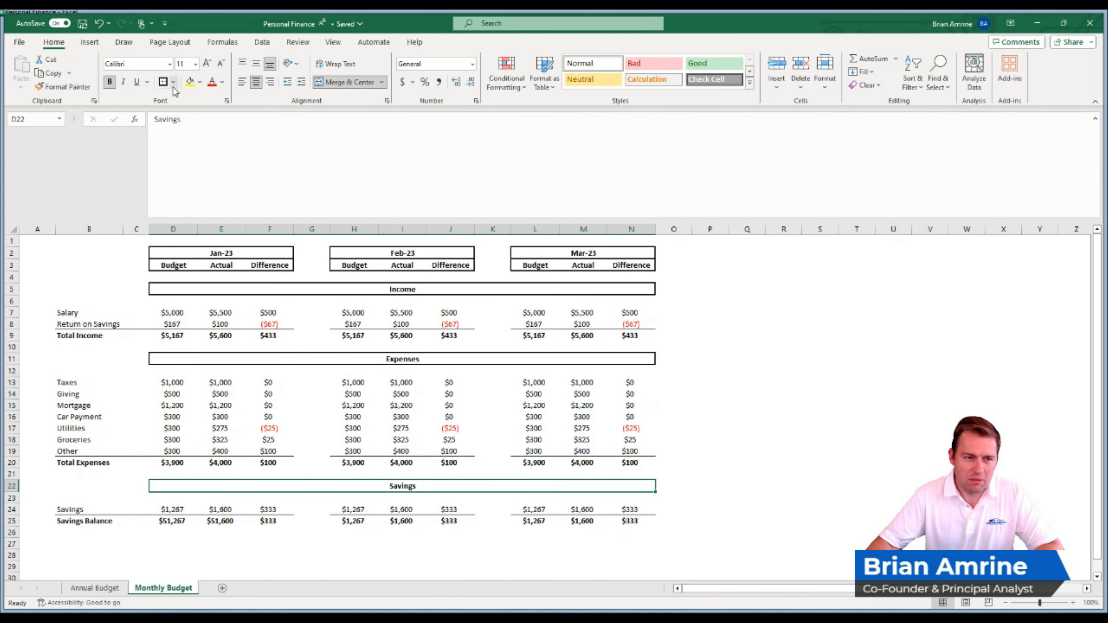
left_click(719, 302)
- Clear the copied Feb-23 actual amounts for income in I7:I8 and expenses in I13:I19, keeping the total formulas
left_click(361, 312)
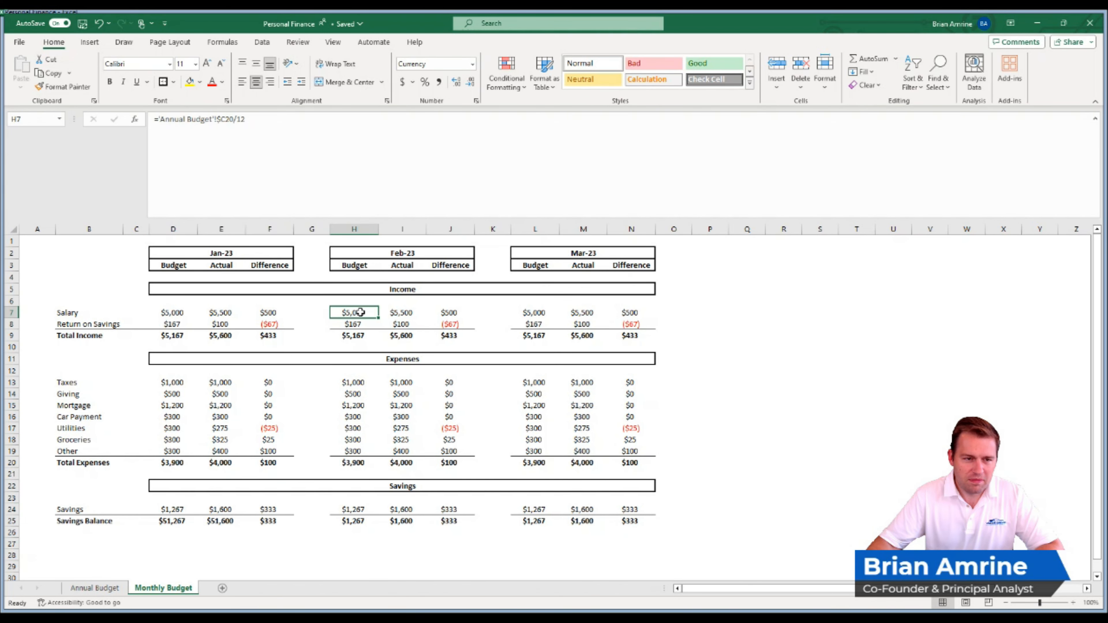
left_click(402, 315)
left_click_drag(403, 315, 402, 319)
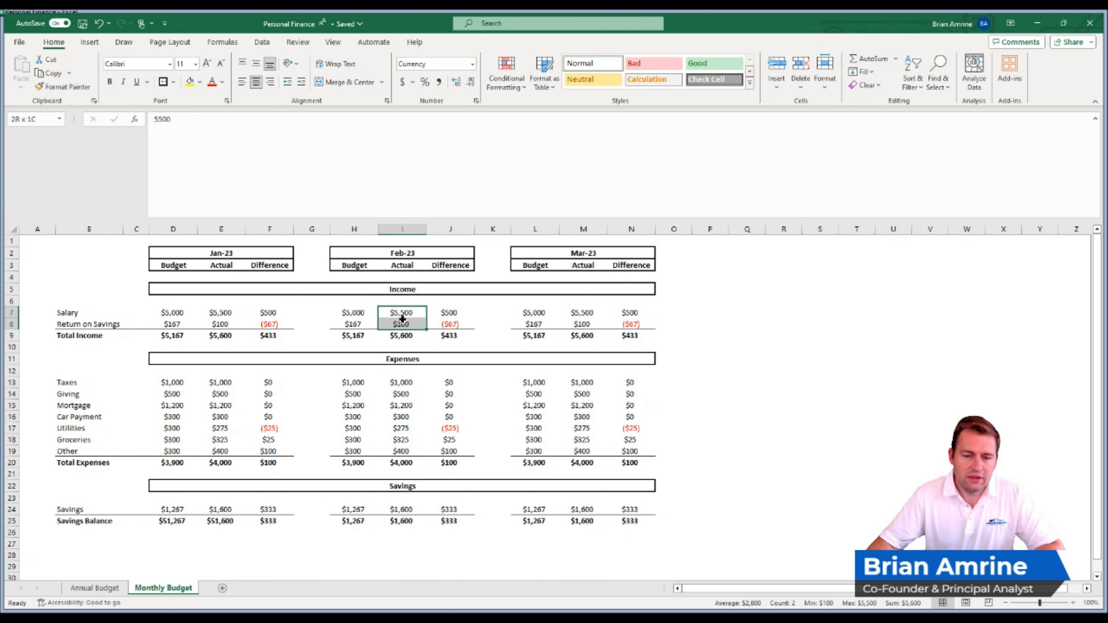
key("Delete")
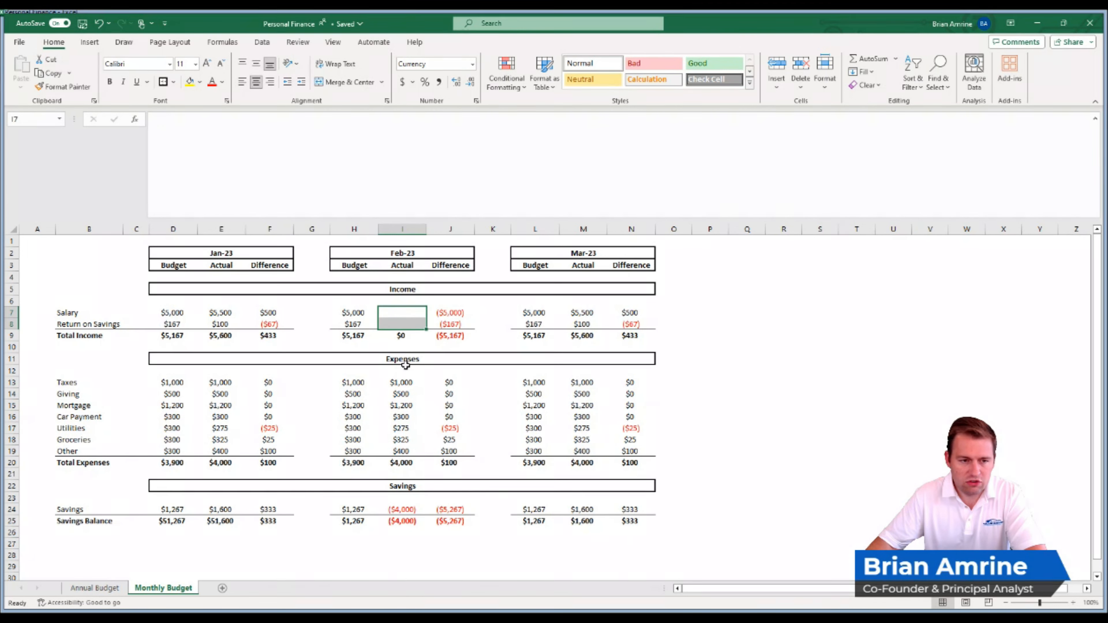
left_click_drag(400, 382, 401, 451)
key("Delete")
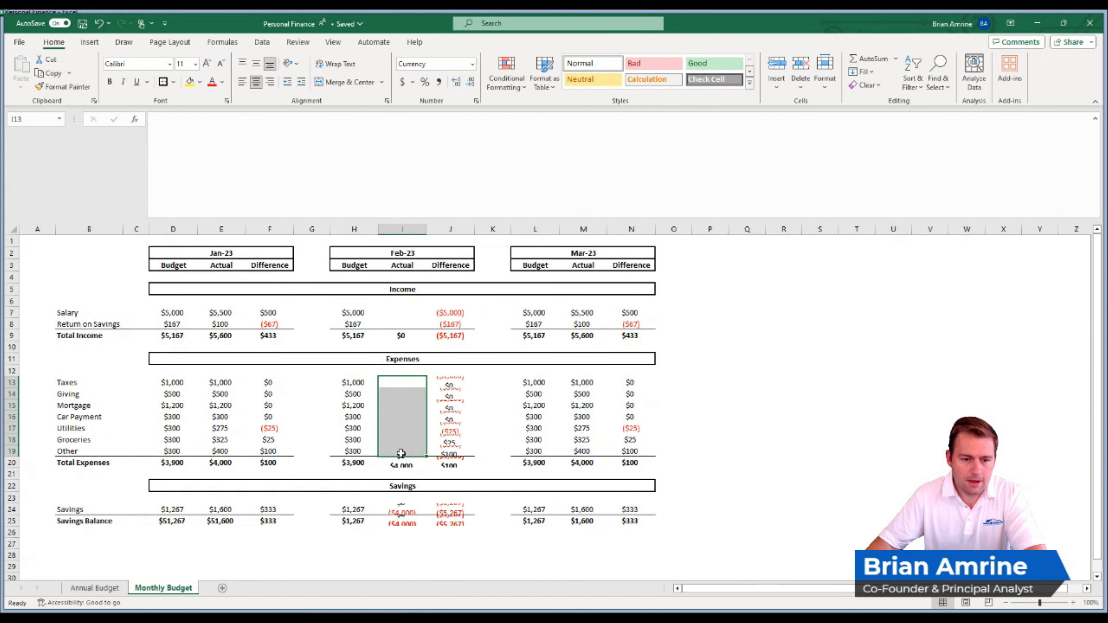
left_click(402, 510)
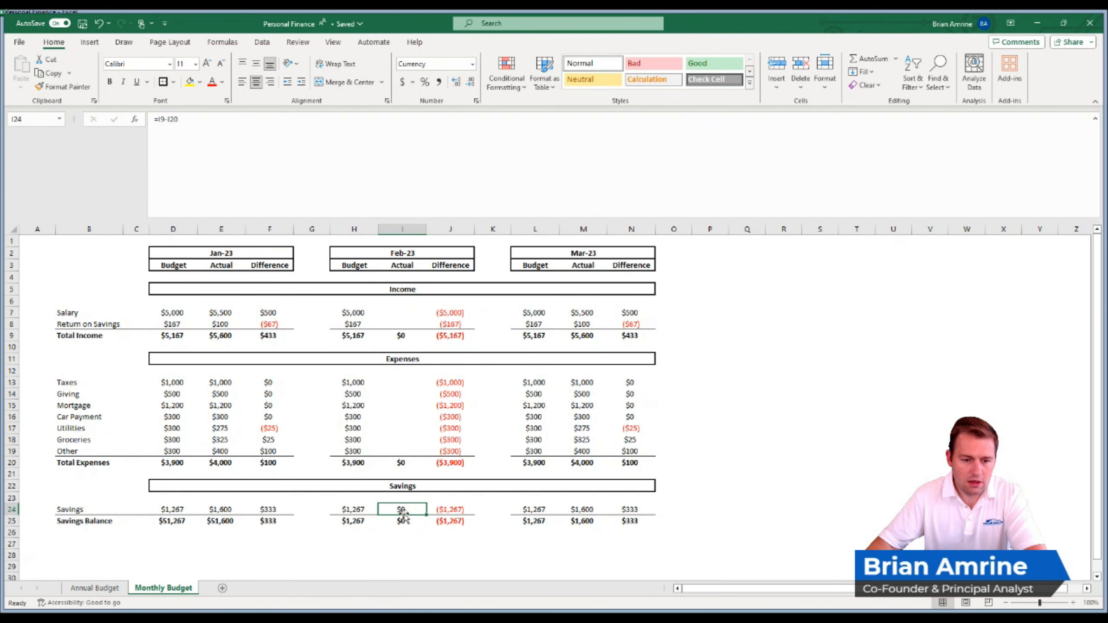
- Clear the copied Mar-23 actual amounts for expenses in M13:M19 and income in M7:M8, keeping the total formulas
left_click_drag(579, 386, 580, 451)
key("Delete")
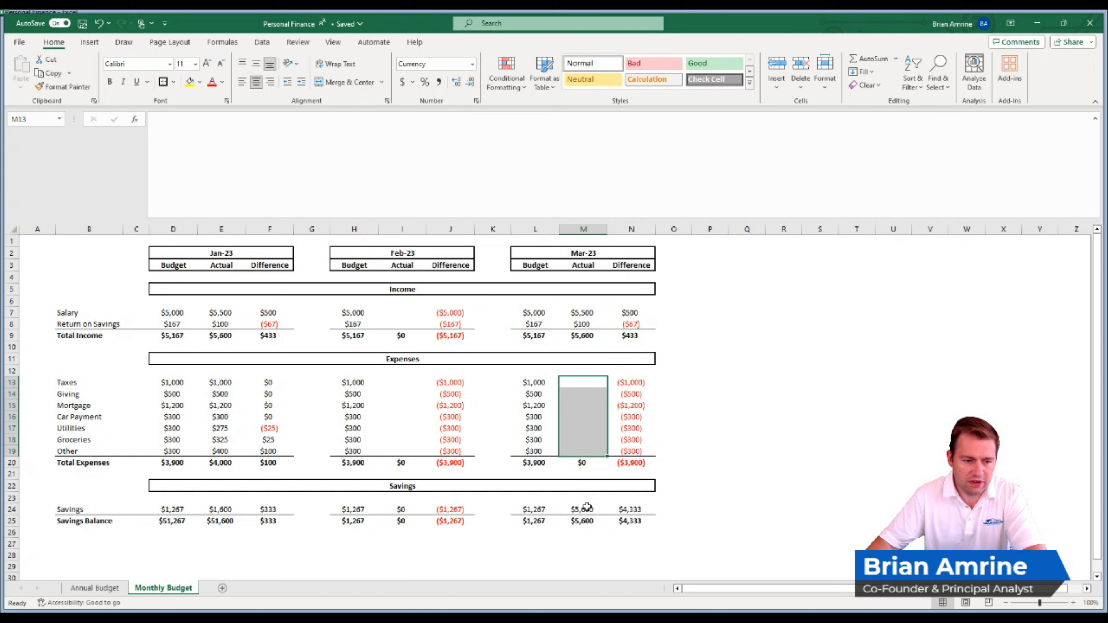
left_click_drag(578, 310, 580, 323)
key("Delete")
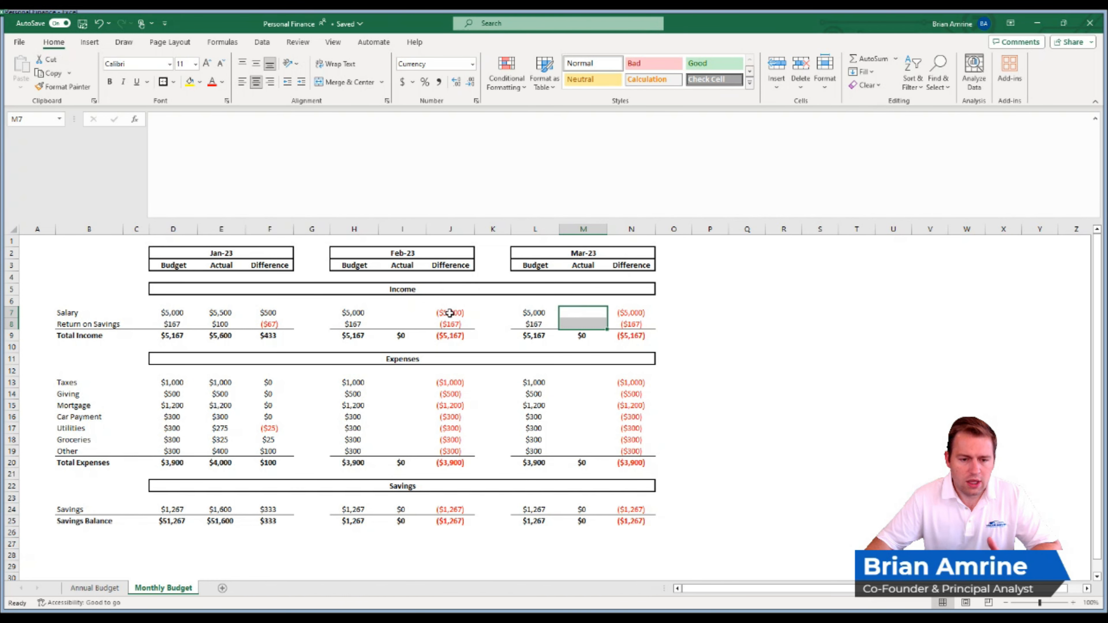
- Link the Feb-23 actual salary and return on savings in I7:I8 to the Feb-23 budget cells H7:H8
left_click(407, 312)
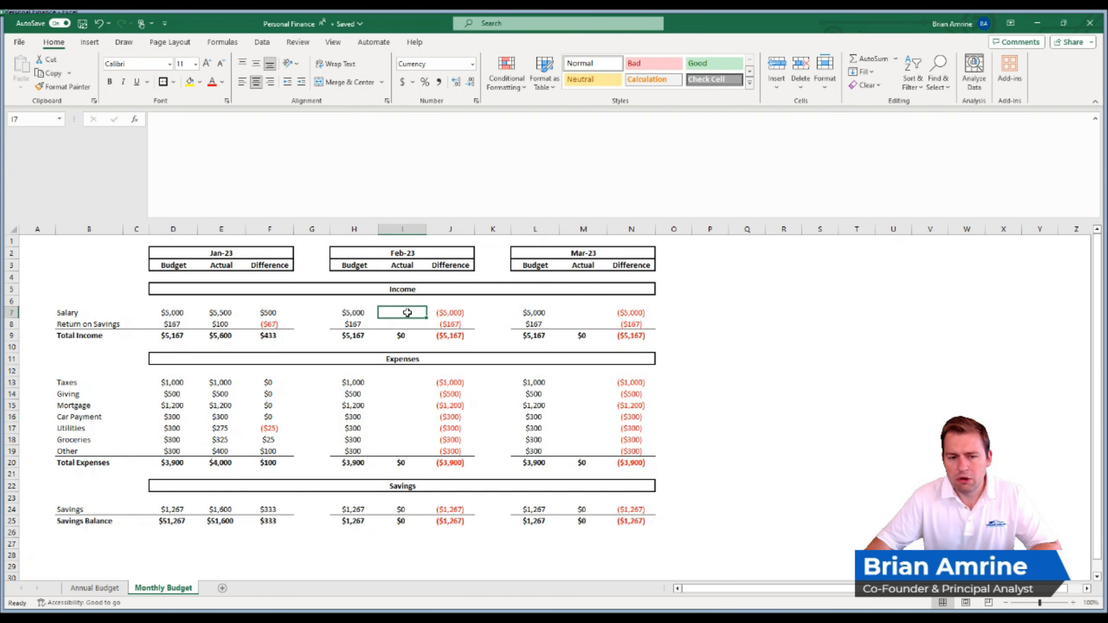
type("=")
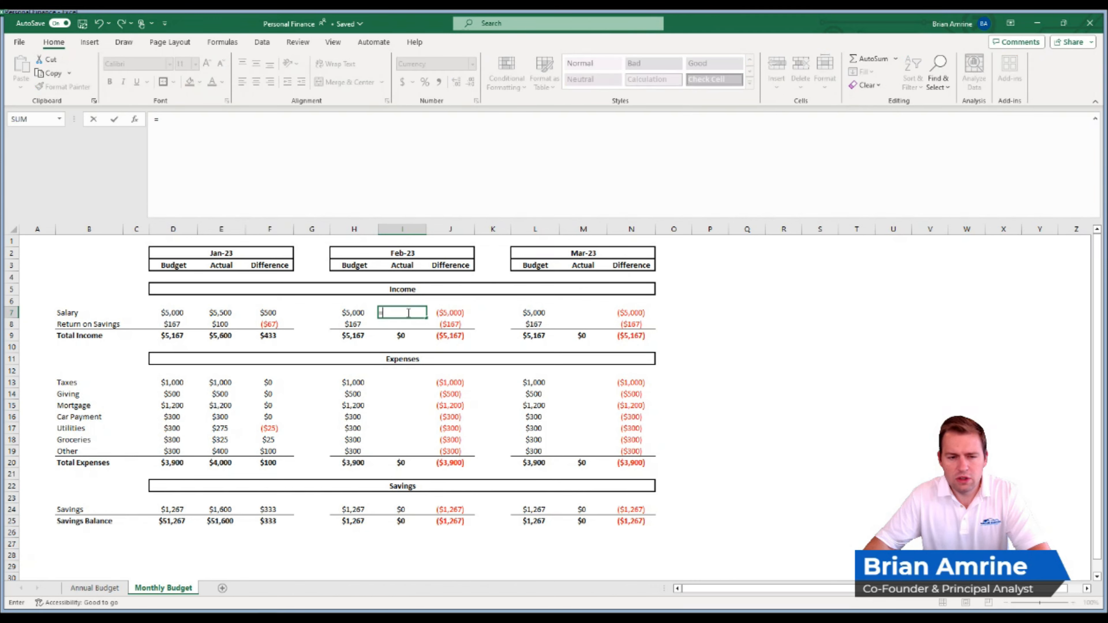
left_click(364, 313)
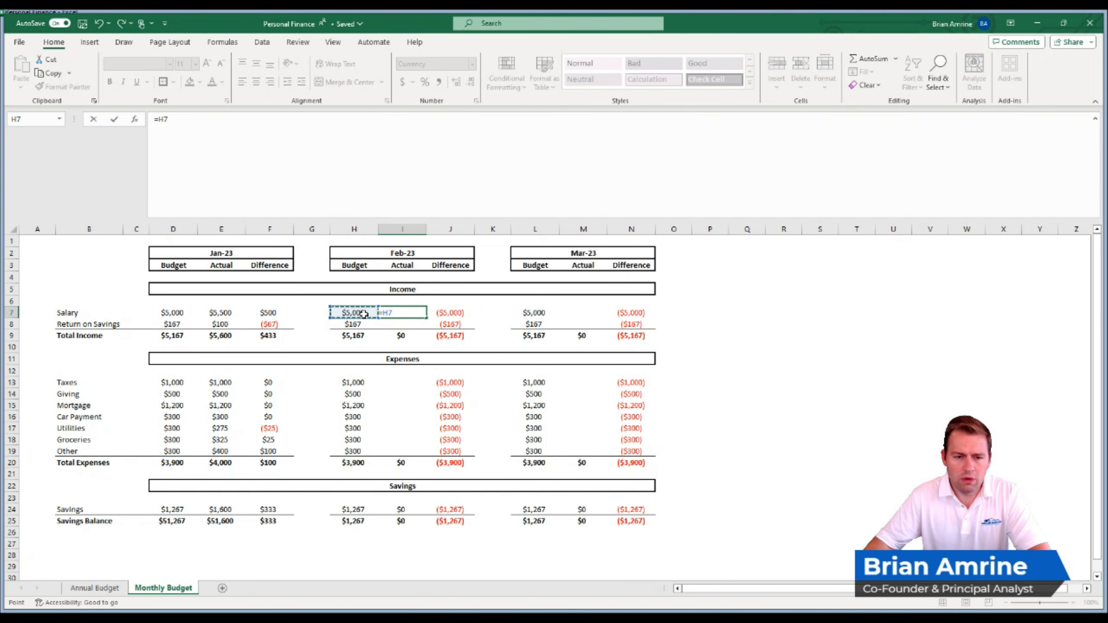
key("Return")
type("=")
left_click(360, 323)
key("Return")
- Link the Feb-23 actual taxes in I13 to the Feb-23 budget cell with =H13
left_click(396, 381)
type("=")
left_click(357, 382)
key("Return")
left_click(417, 382)
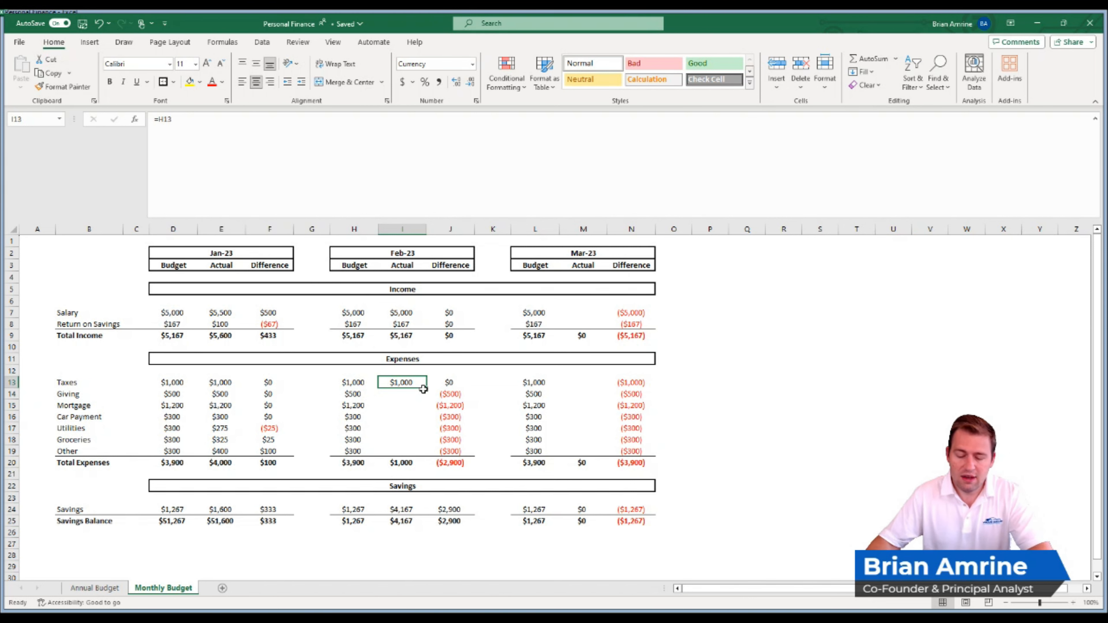
- Point the Feb-23 actual income cells I7:I8 to the Jan-23 actual amounts in E7:E8
left_click(409, 313)
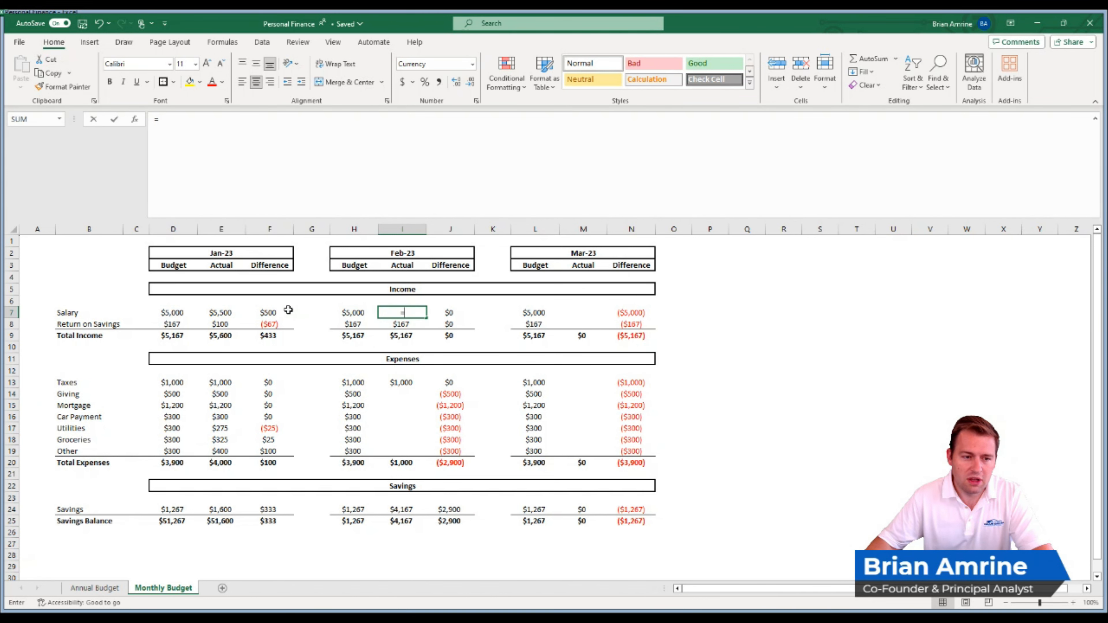
type("=")
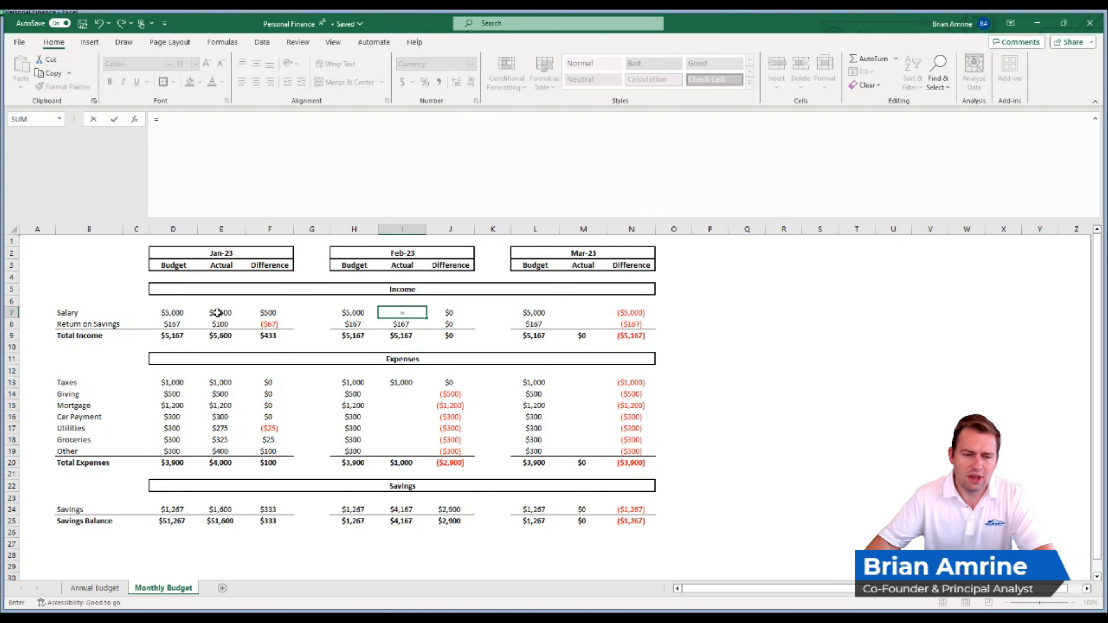
left_click(217, 313)
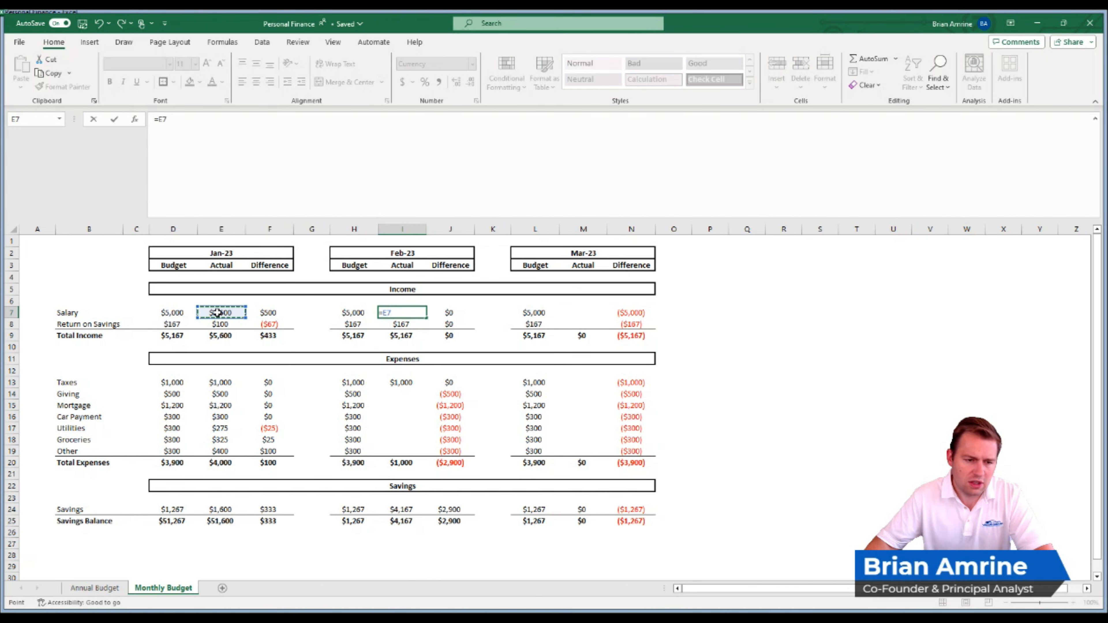
key("Return")
type("=")
left_click(221, 324)
key("Return")
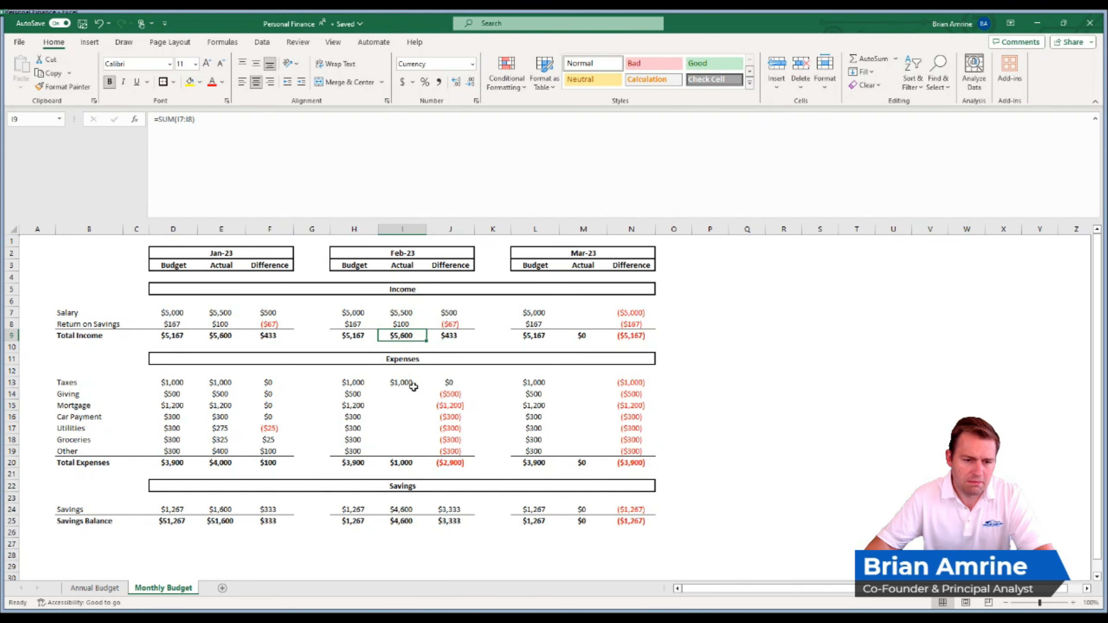
- Link each Feb-23 actual expense in I13:I19 to the Jan-23 actual amount of the same row in E13:E19
left_click(404, 382)
type("=")
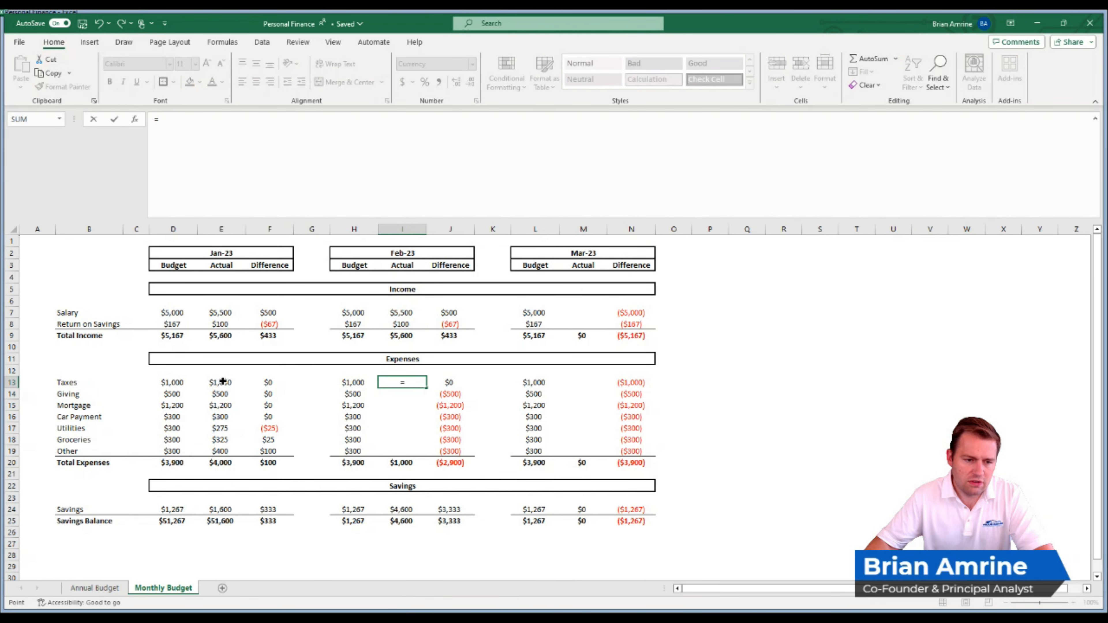
left_click(223, 383)
key("Return")
type("=")
left_click(226, 393)
key("Return")
type("=")
left_click(225, 405)
key("Return")
type("=")
left_click(227, 418)
key("Return")
type("=")
left_click(224, 429)
key("Return")
type("=")
left_click(224, 439)
key("Return")
type("=")
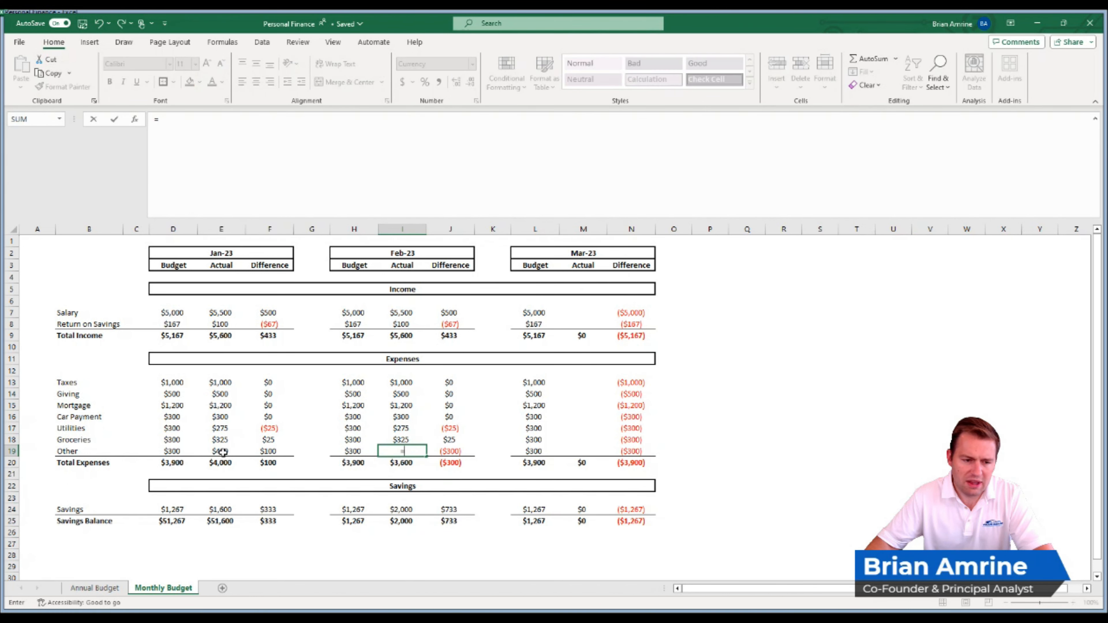
left_click(223, 451)
key("Return")
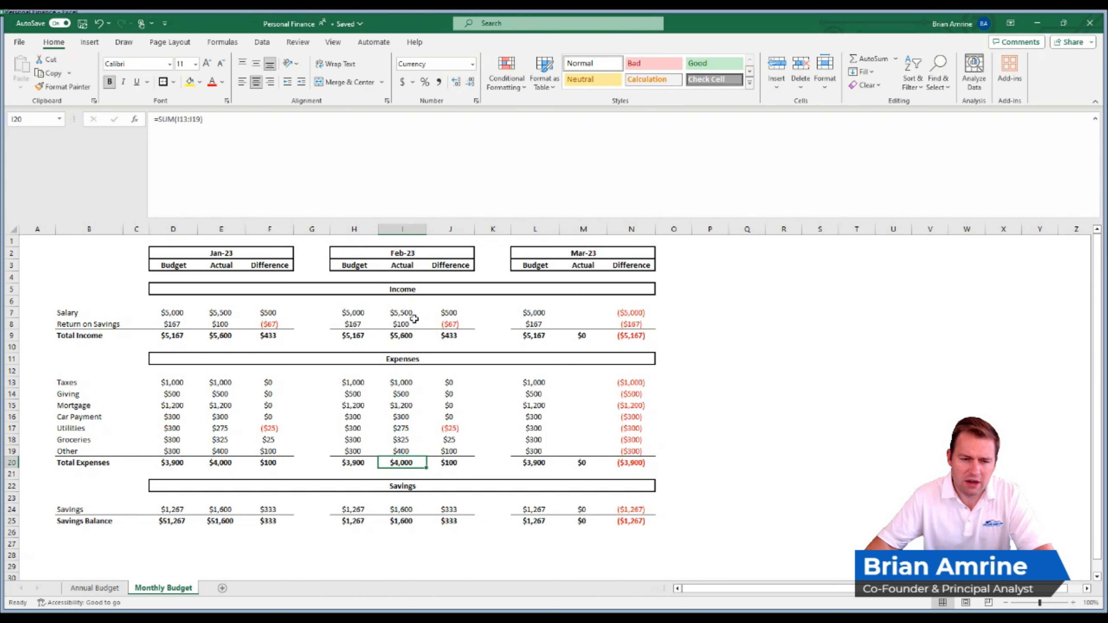
- Replace the Feb-23 actual income formulas in I7:I8 with links to the Feb-23 budget cells H7:H8
left_click(409, 313)
type("=")
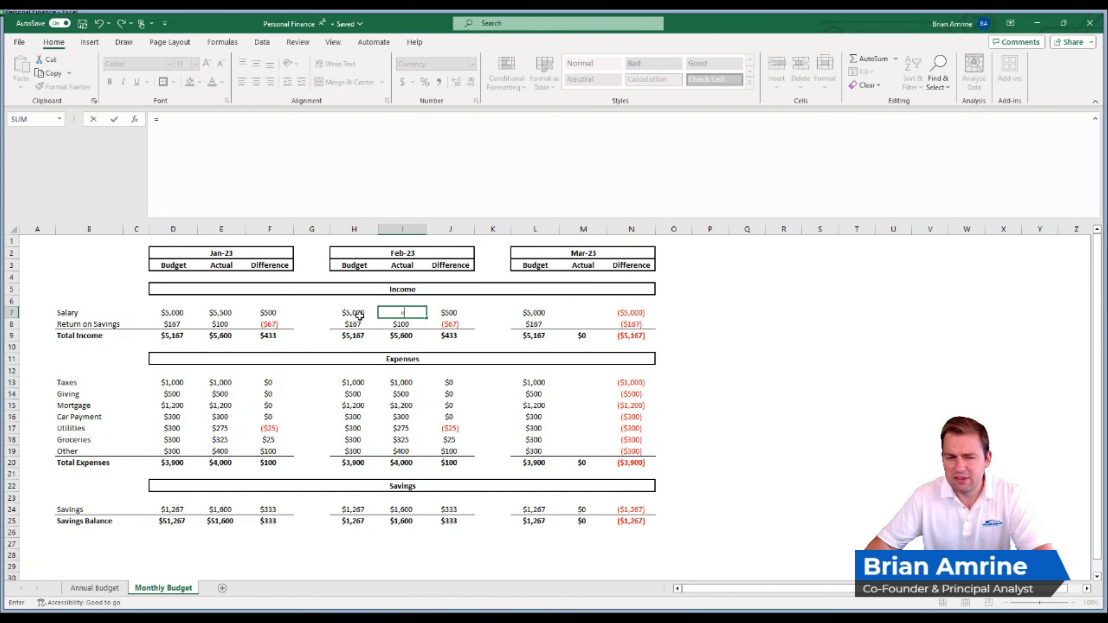
left_click(355, 313)
key("Return")
type("=")
left_click(355, 324)
key("Return")
- Replace each Feb-23 actual expense formula in I13:I19 with a link to the Feb-23 budget cell of the same row in H13:H19
left_click(398, 384)
type("=")
left_click(357, 383)
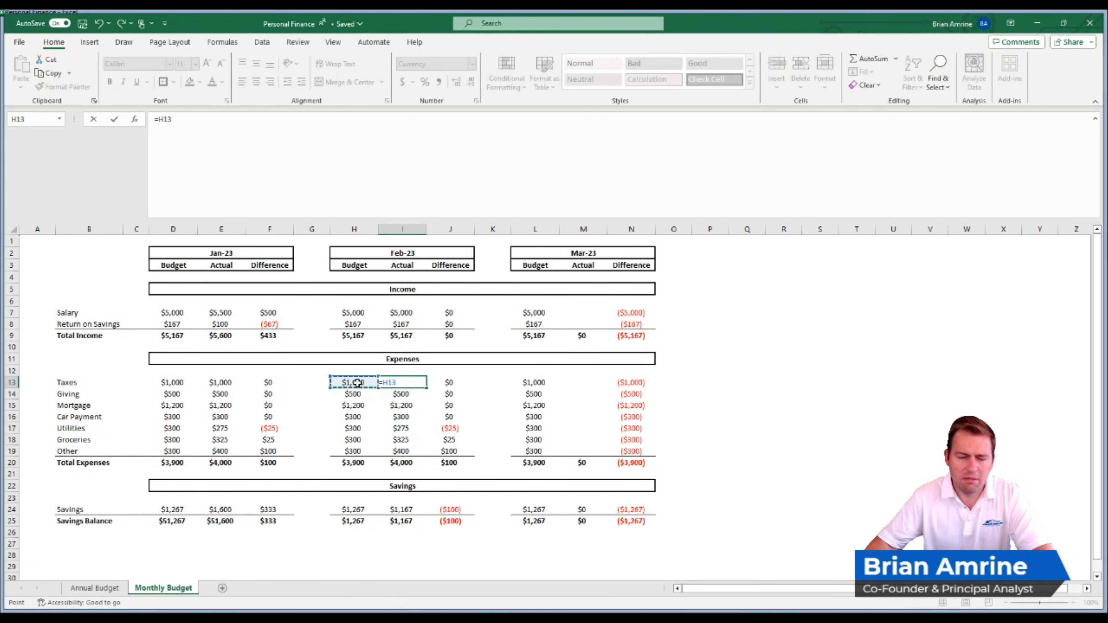
key("Return")
type("=")
key("Return")
type("=")
left_click(354, 405)
key("Return")
type("=")
left_click(355, 417)
key("Return")
type("=")
left_click(355, 428)
key("Return")
type("=")
left_click(358, 441)
key("Return")
type("=")
left_click(356, 451)
key("Return")
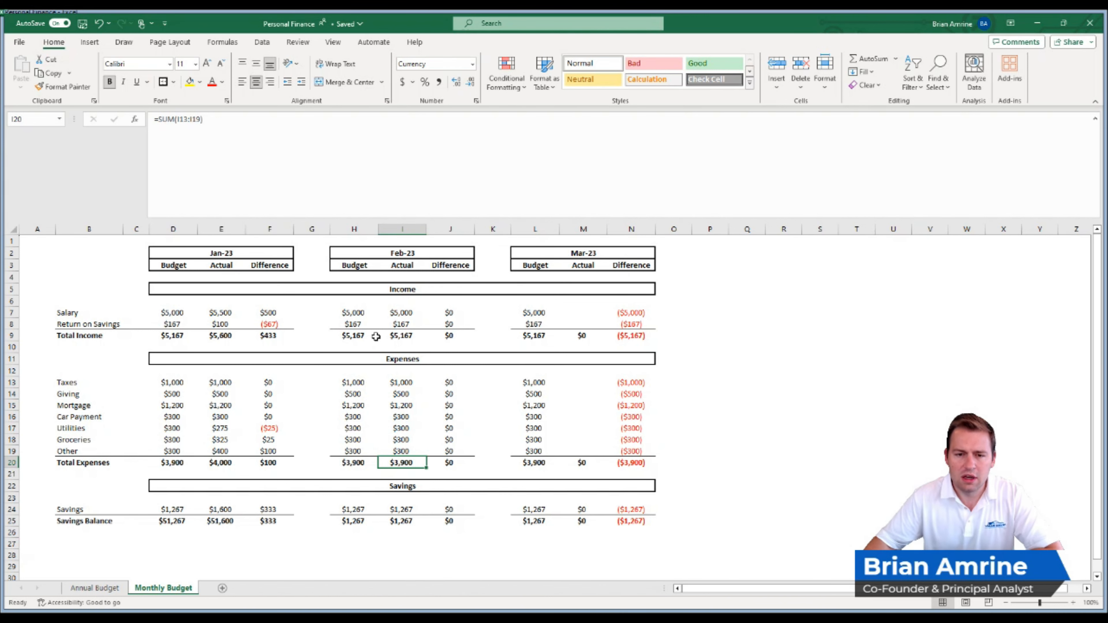
- Begin a formula for the Mar-23 actual salary in M7
left_click(567, 315)
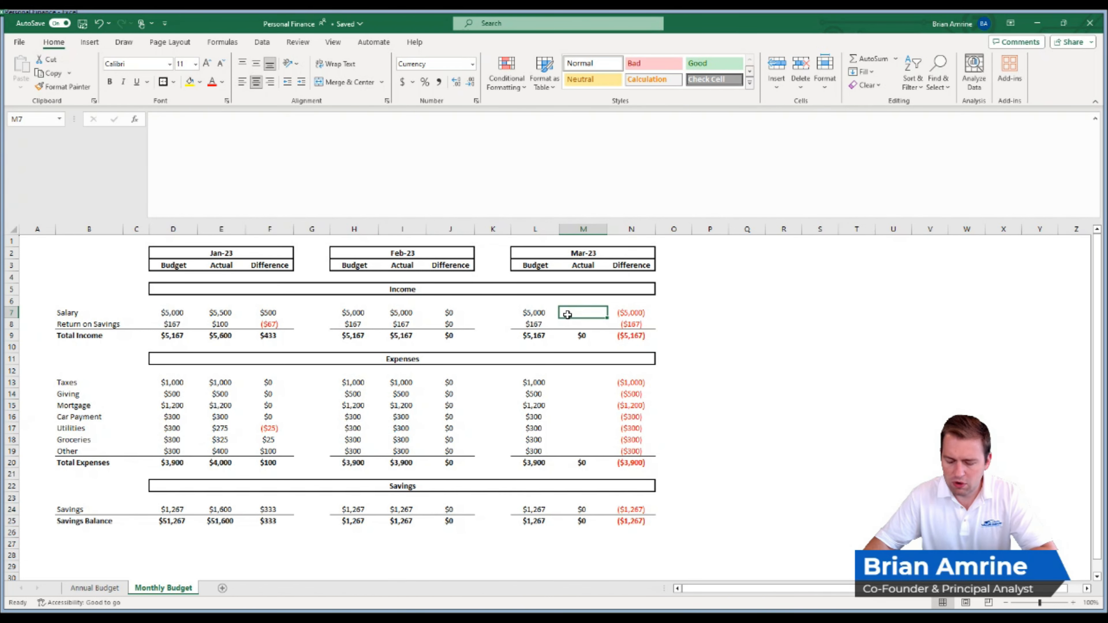
type("=")
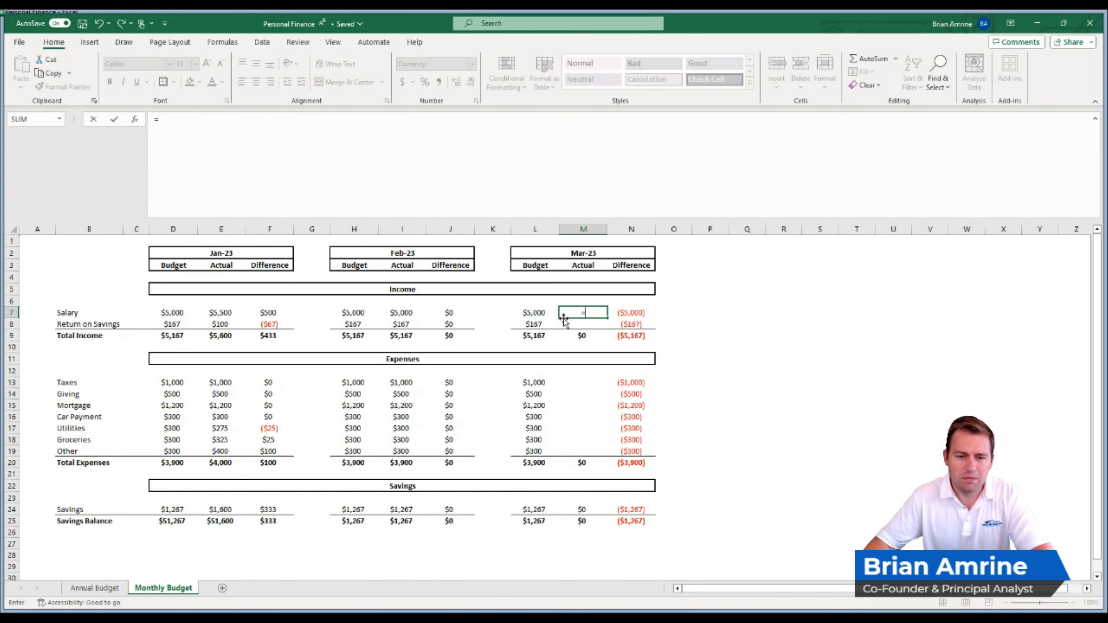